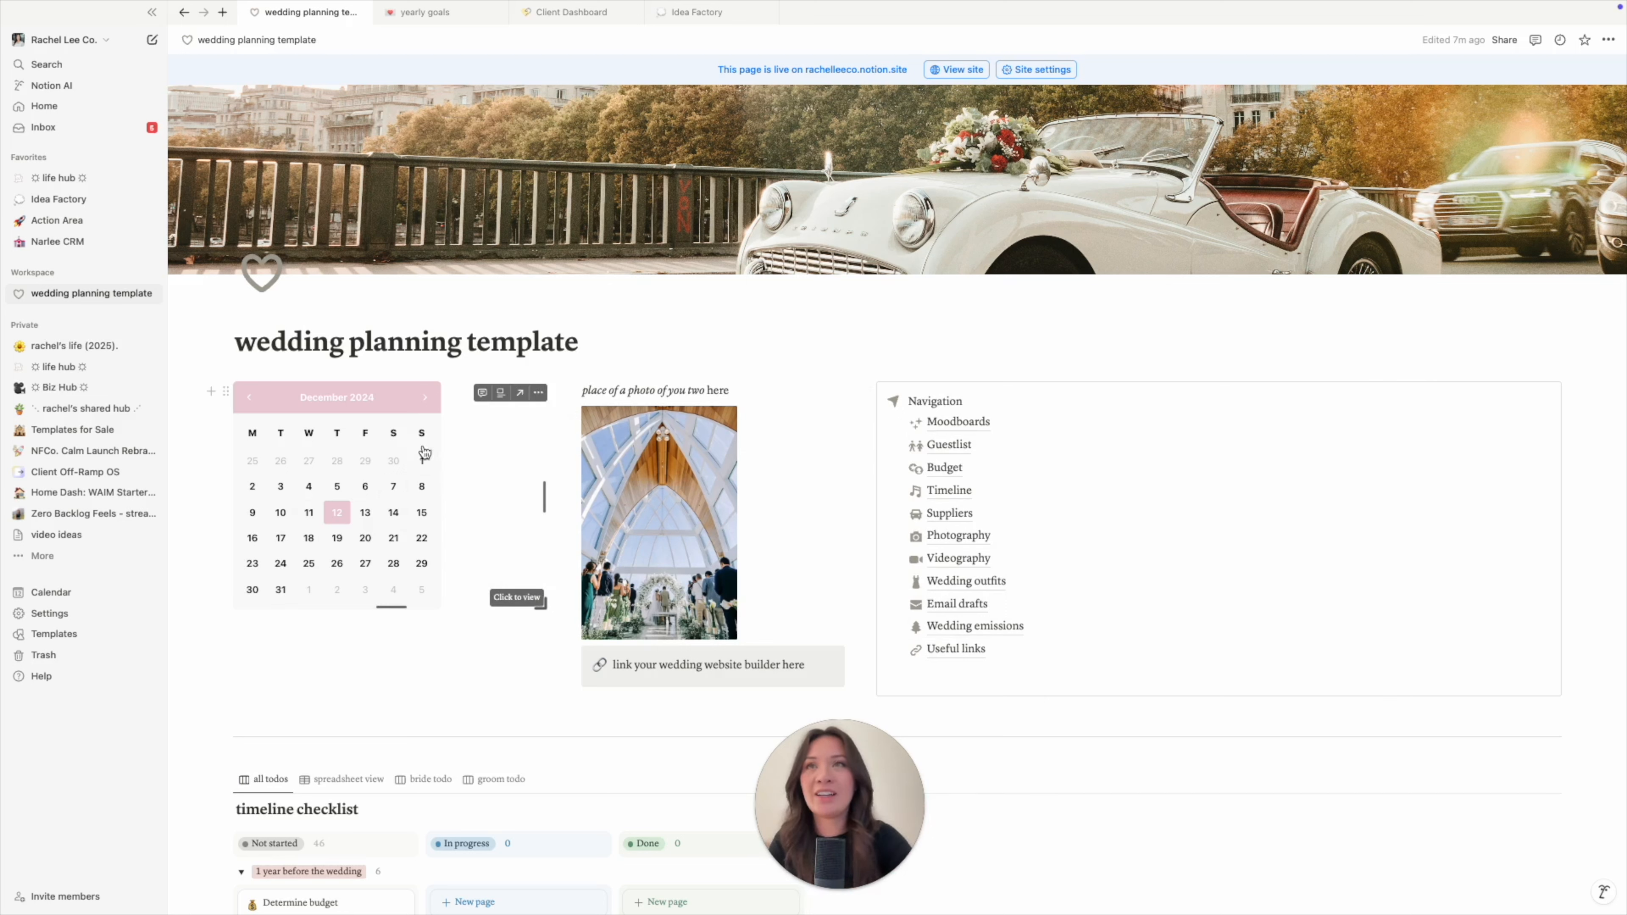
# - Mark 13 December 2024 on the page calendar, next to the 12th
pyautogui.click(425, 397)
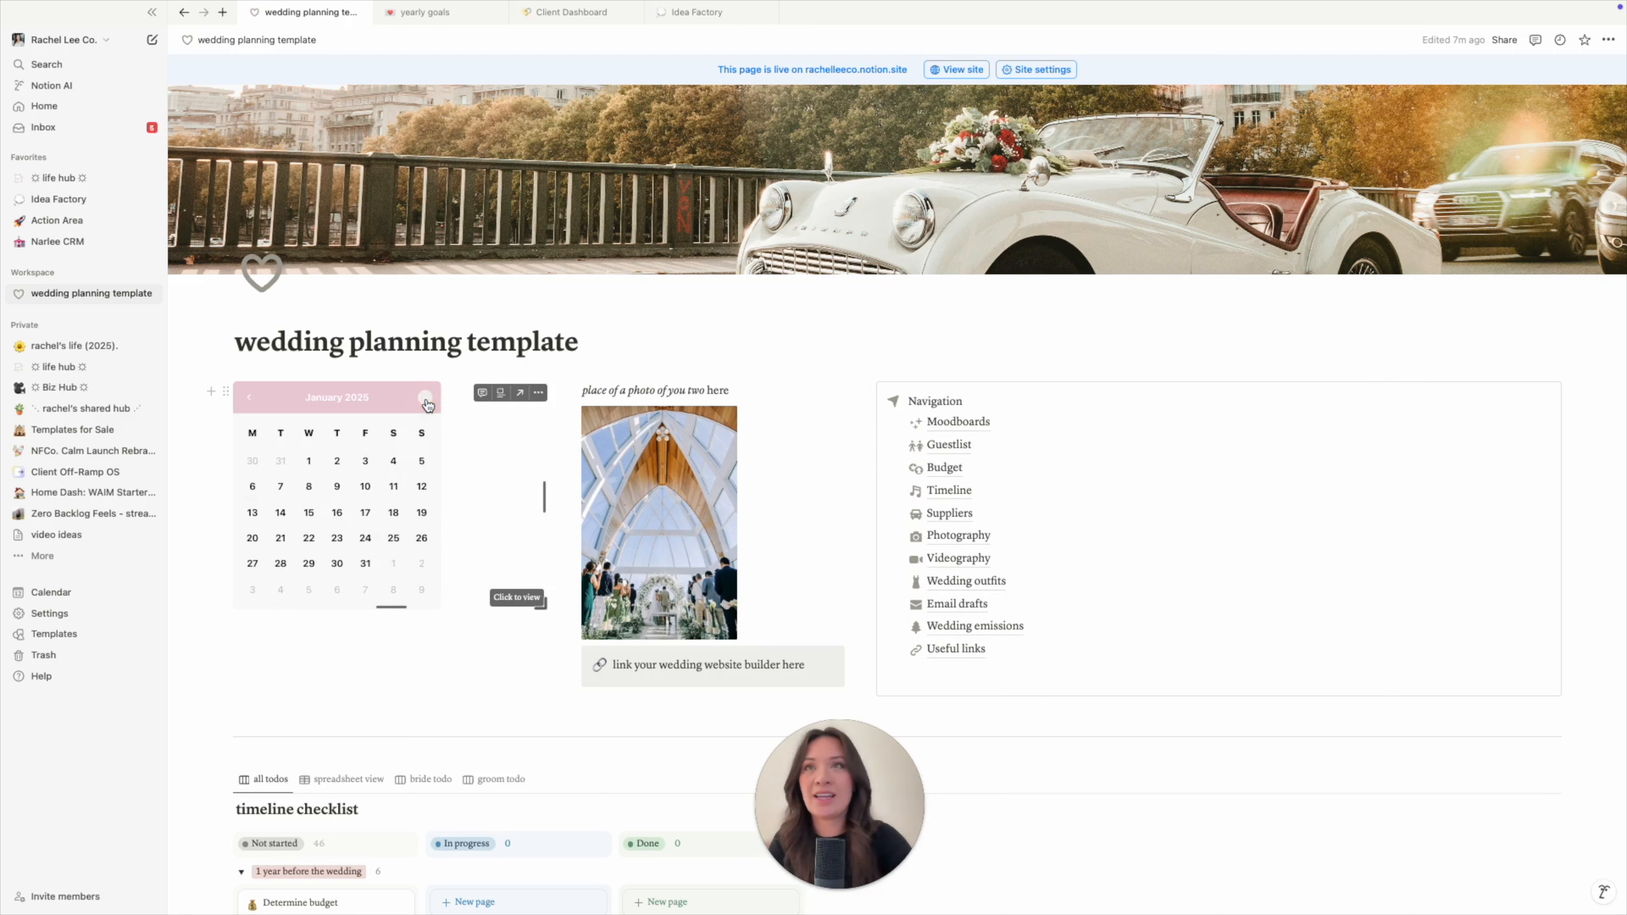
pyautogui.click(251, 398)
pyautogui.click(366, 513)
pyautogui.click(366, 627)
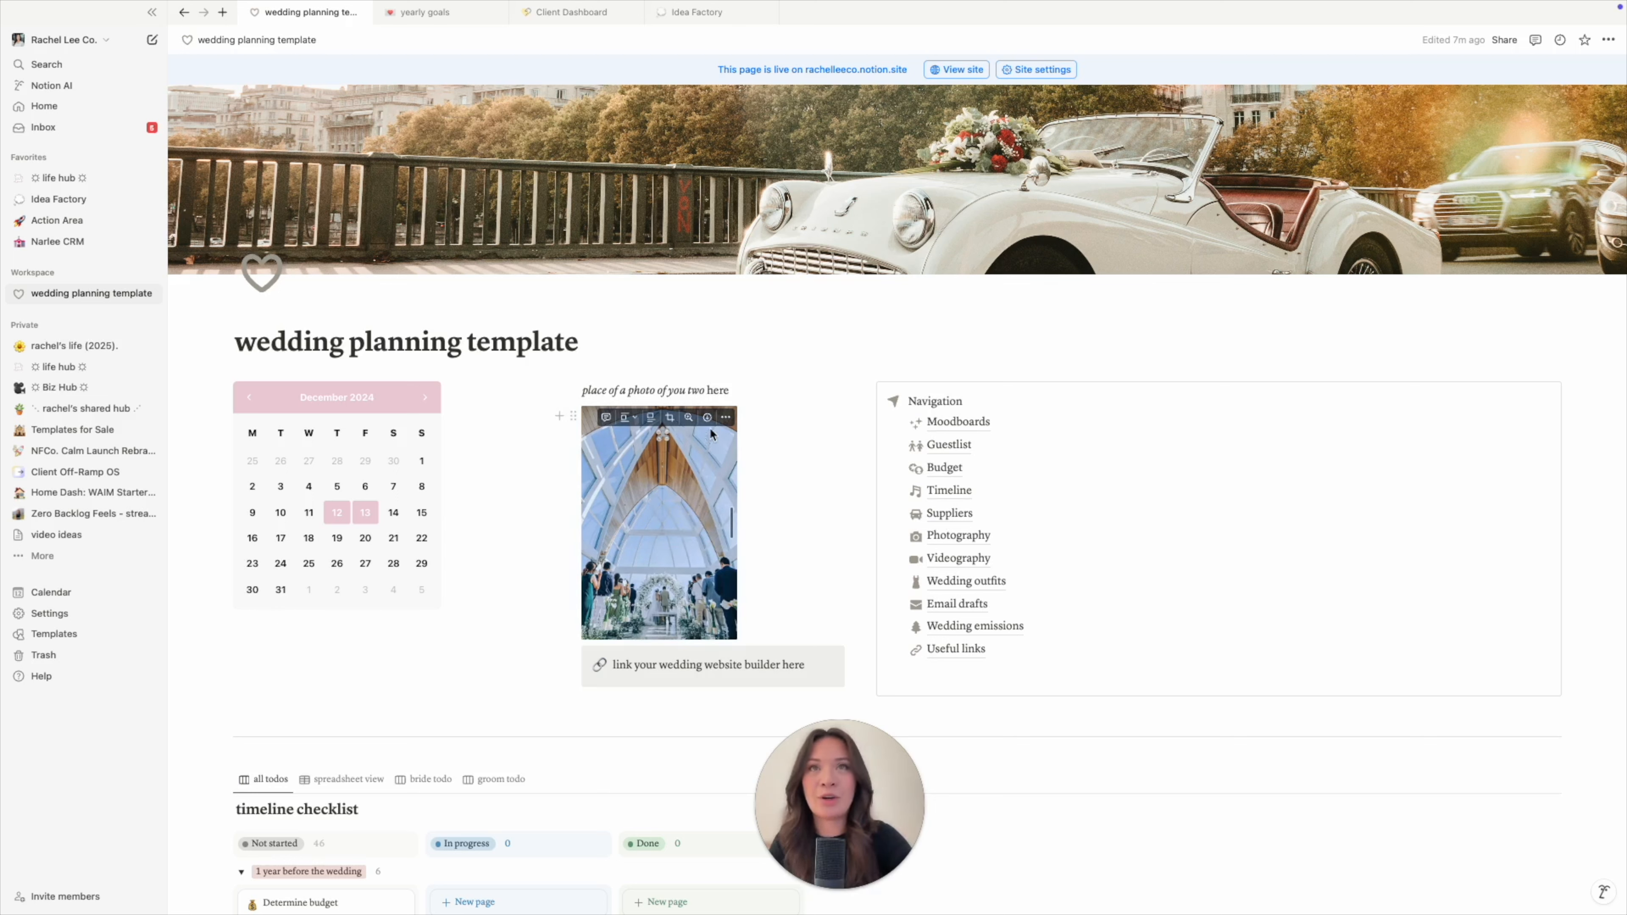
# - Bring up the photo's action menu, then dismiss it
pyautogui.click(721, 416)
pyautogui.click(701, 454)
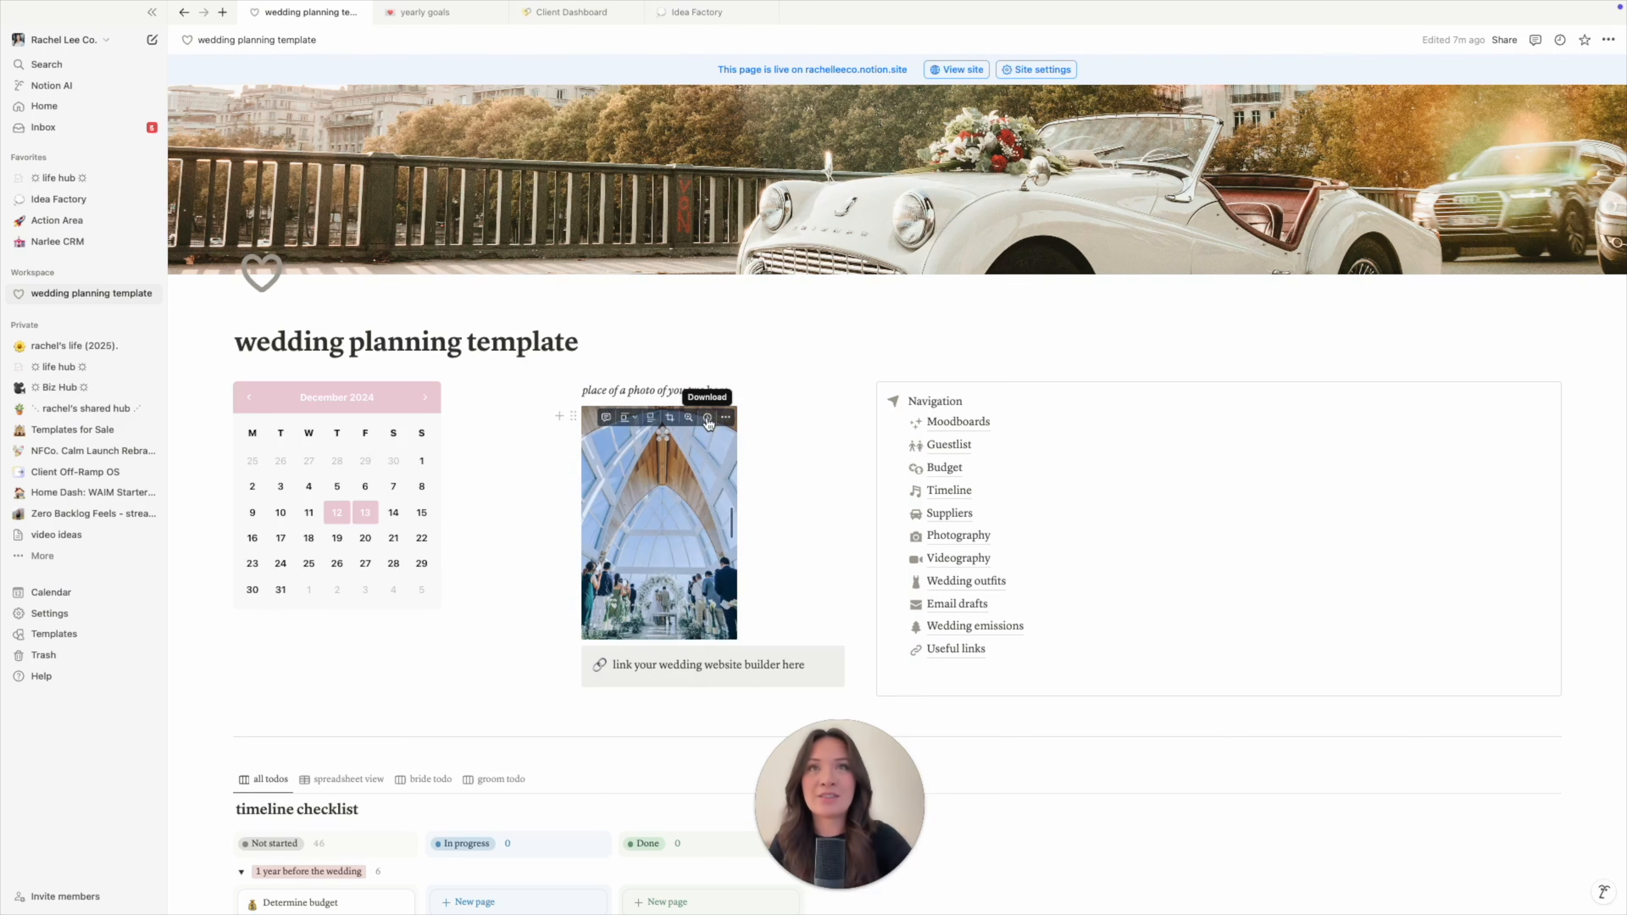
pyautogui.rightClick(671, 499)
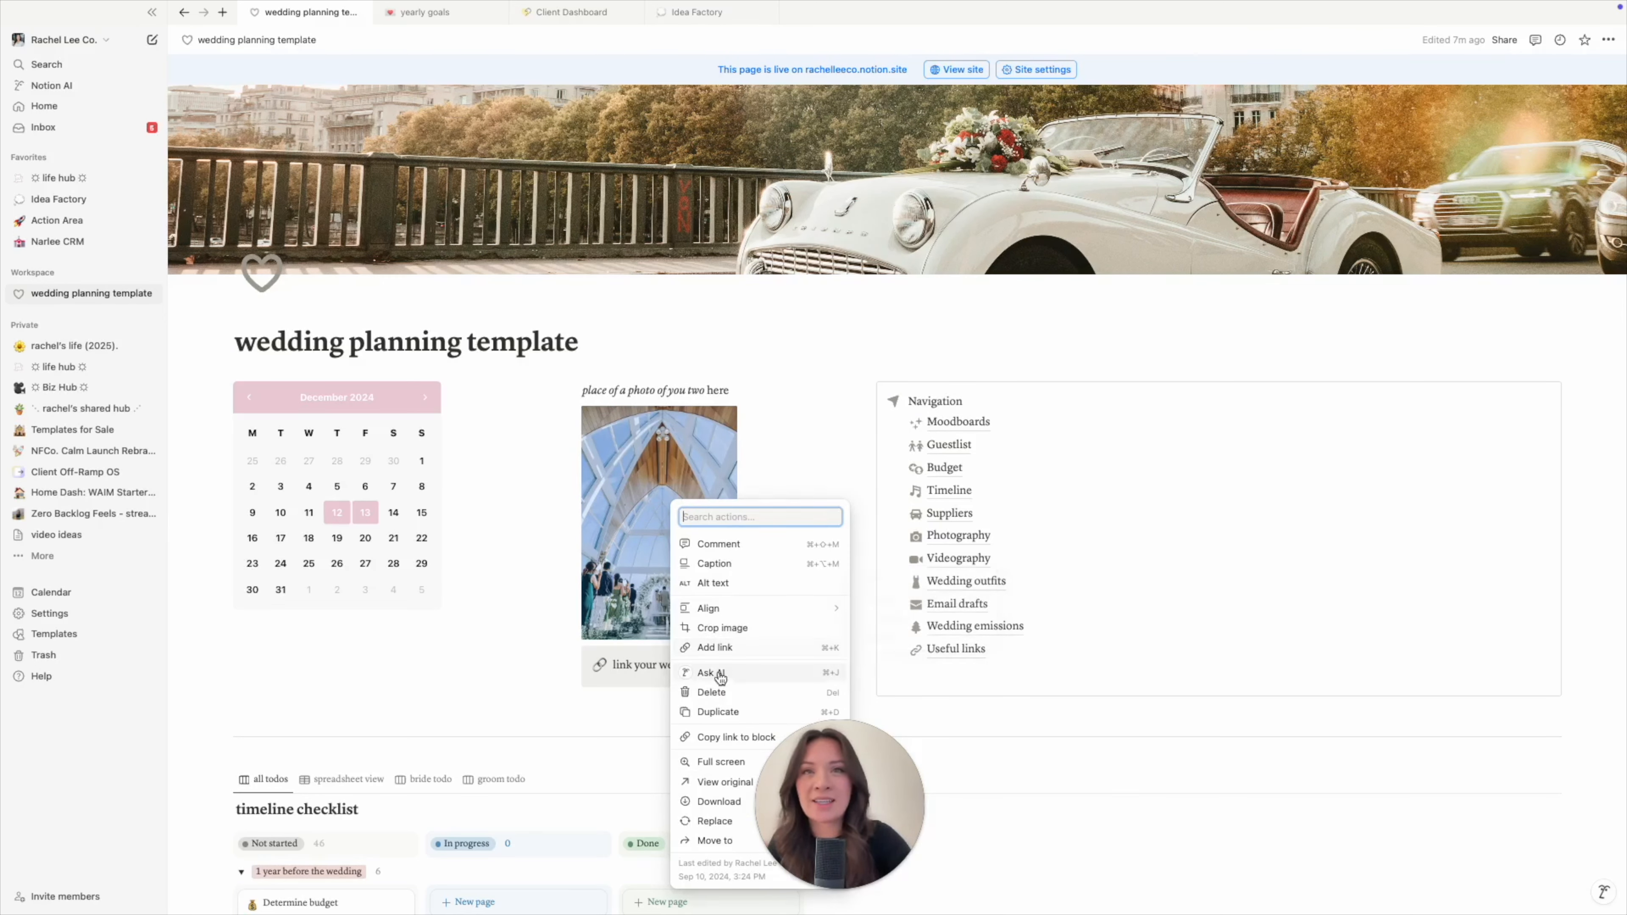
pyautogui.moveTo(813, 773); pyautogui.dragTo(1095, 772)
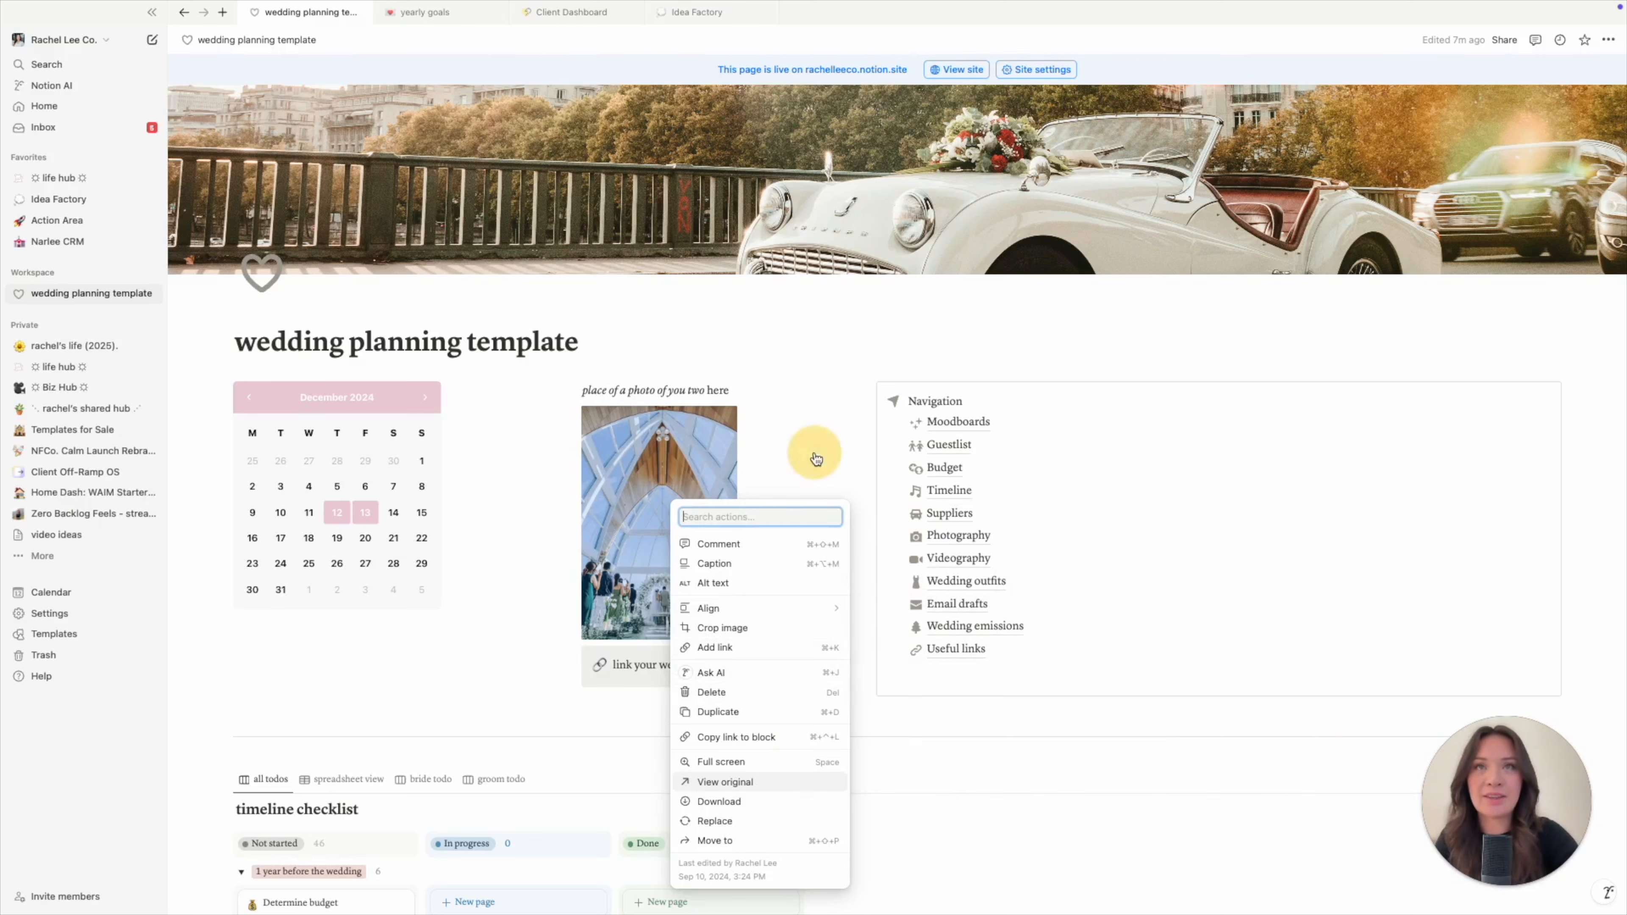
pyautogui.click(522, 495)
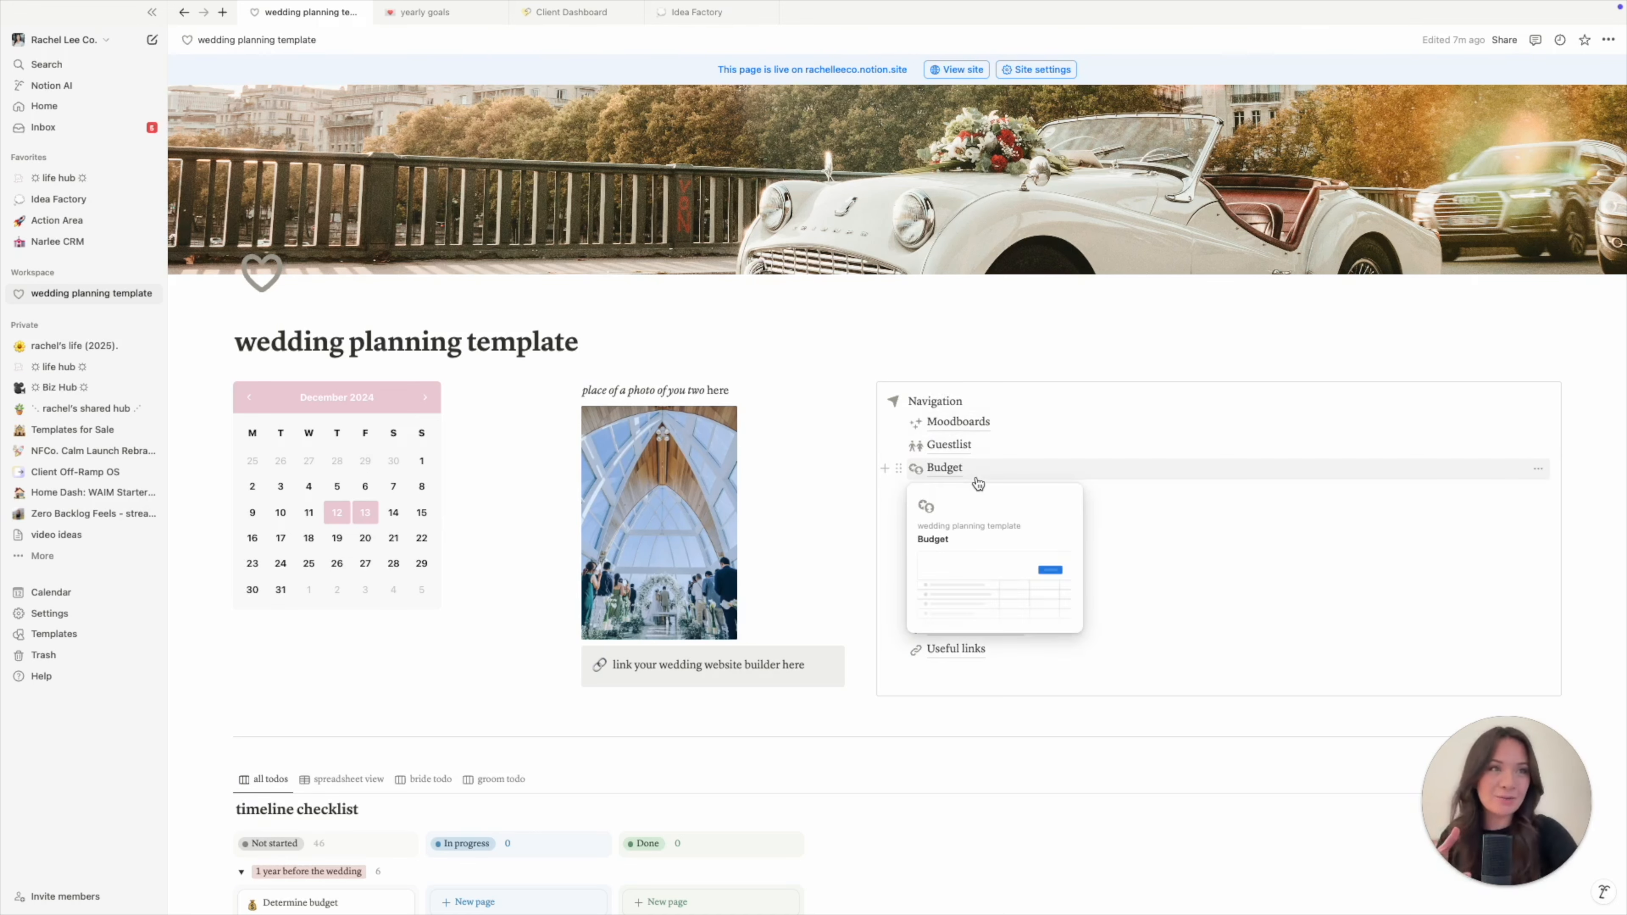
pyautogui.scroll(-2, 967, 607)
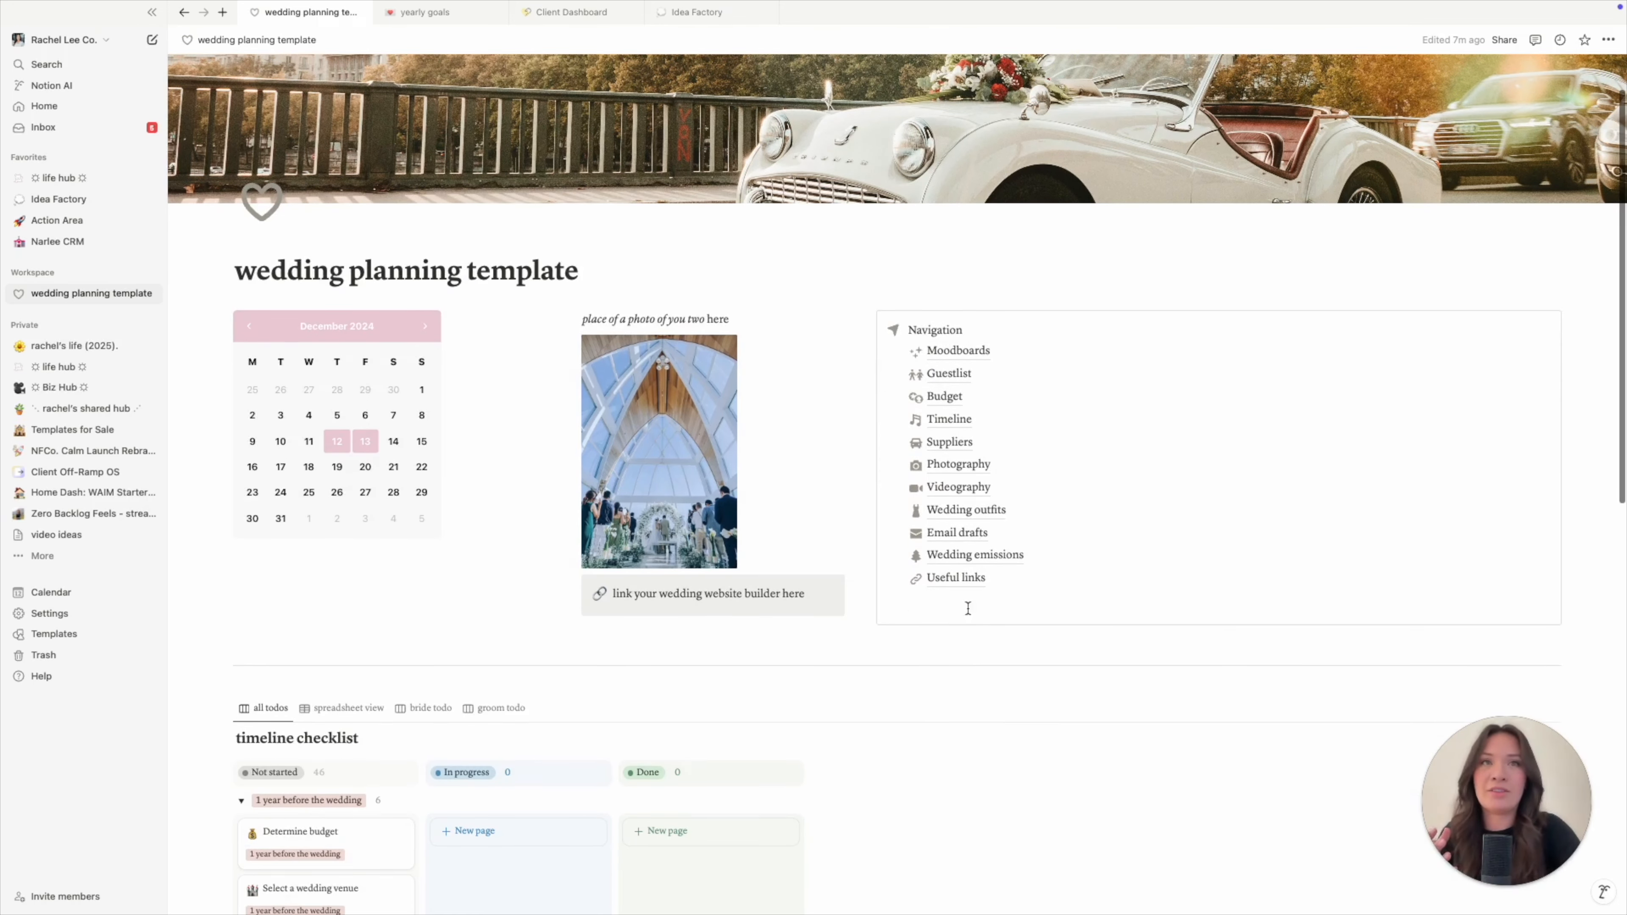
pyautogui.click(855, 644)
pyautogui.click(926, 716)
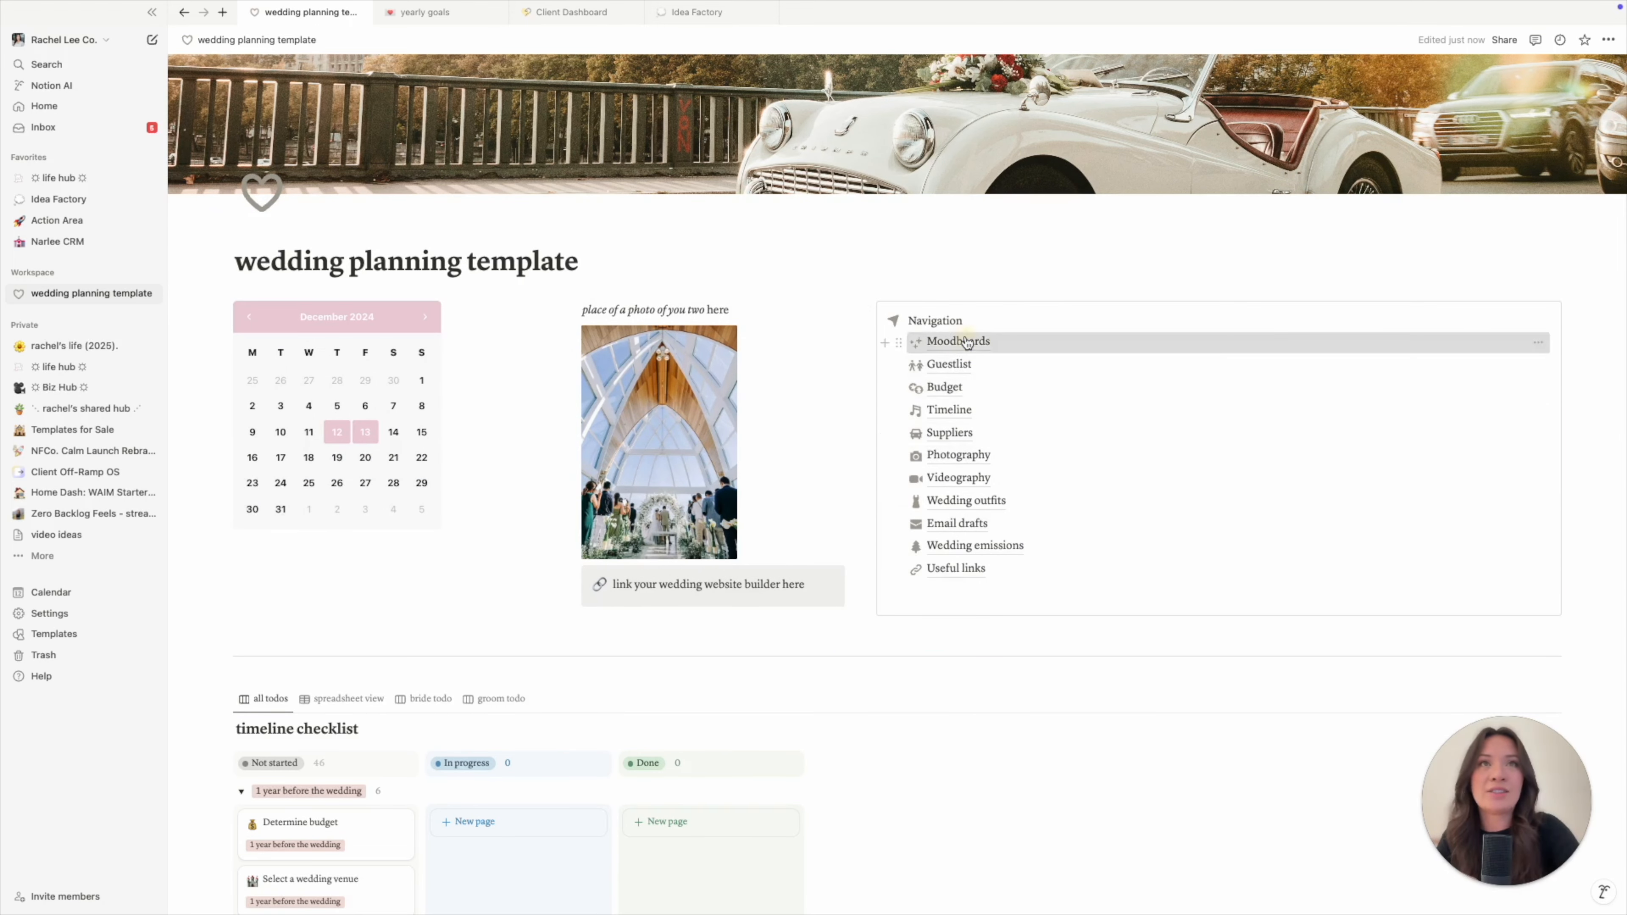
pyautogui.click(946, 341)
pyautogui.scroll(-2, 1207, 543)
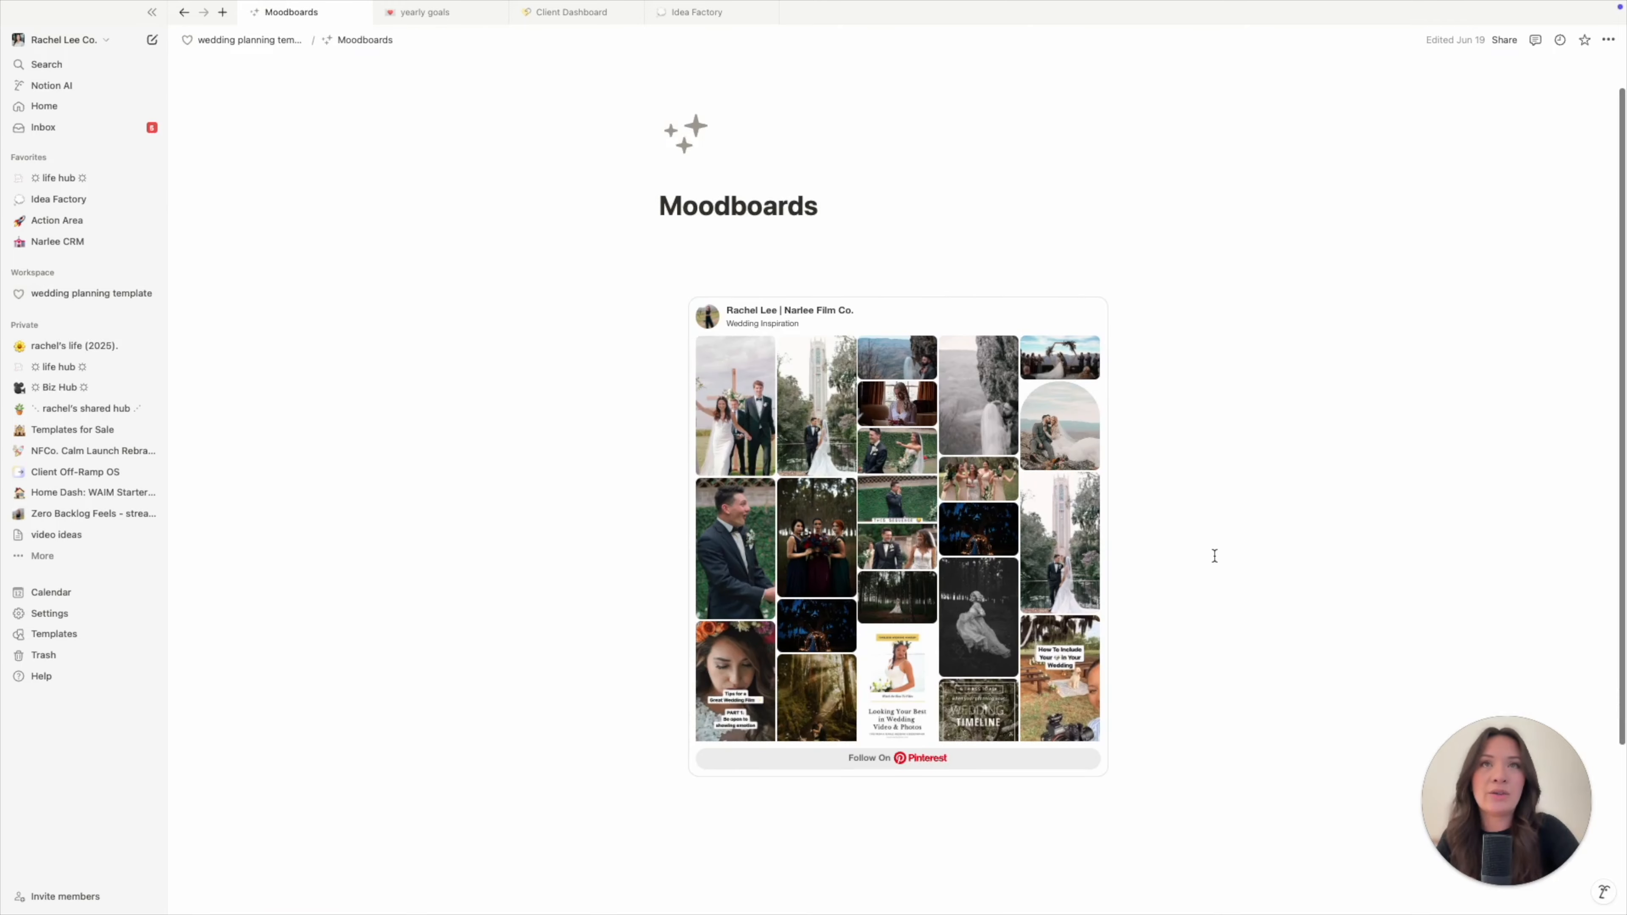
pyautogui.scroll(-3, 957, 623)
pyautogui.scroll(5, 958, 623)
pyautogui.press('super+bracketleft')
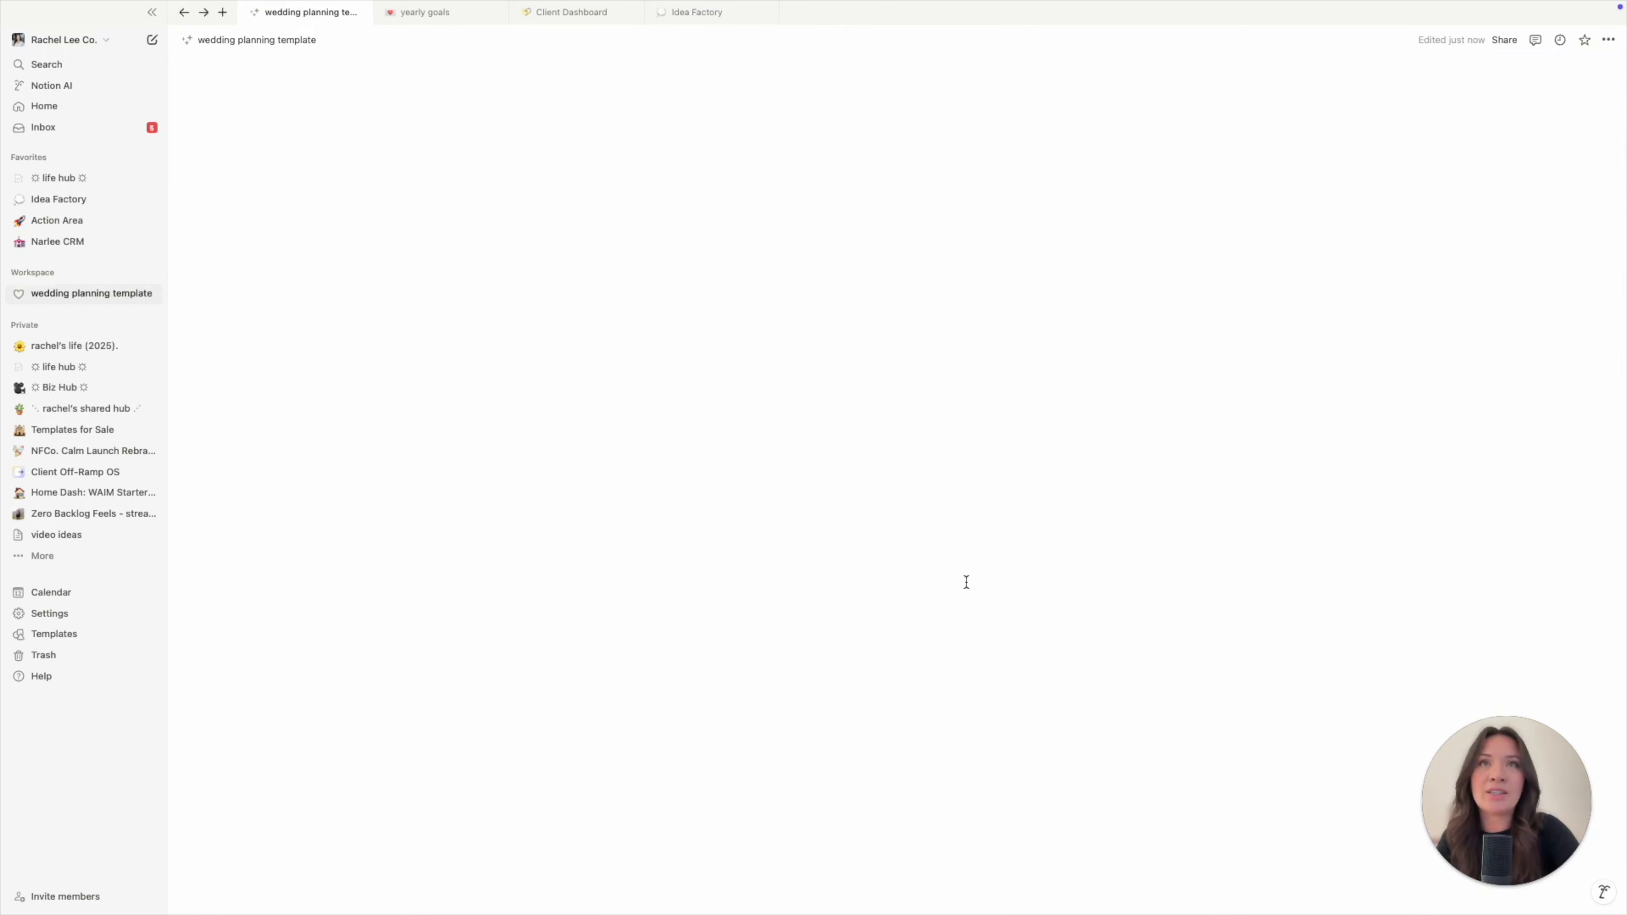
pyautogui.press('super+bracketright')
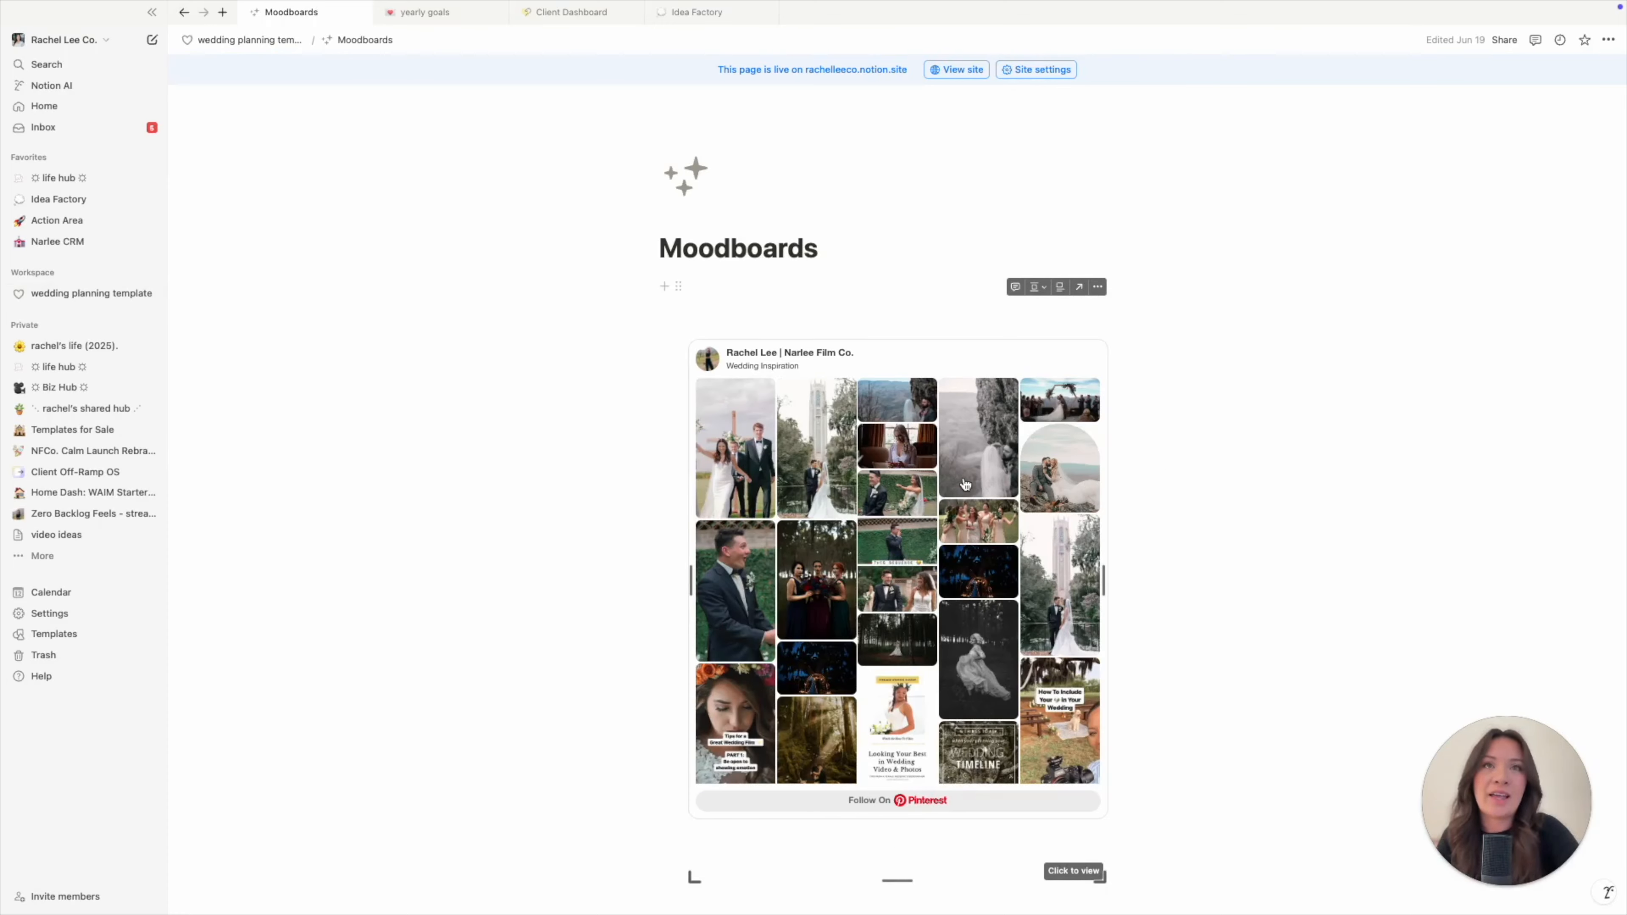
pyautogui.scroll(-3, 974, 580)
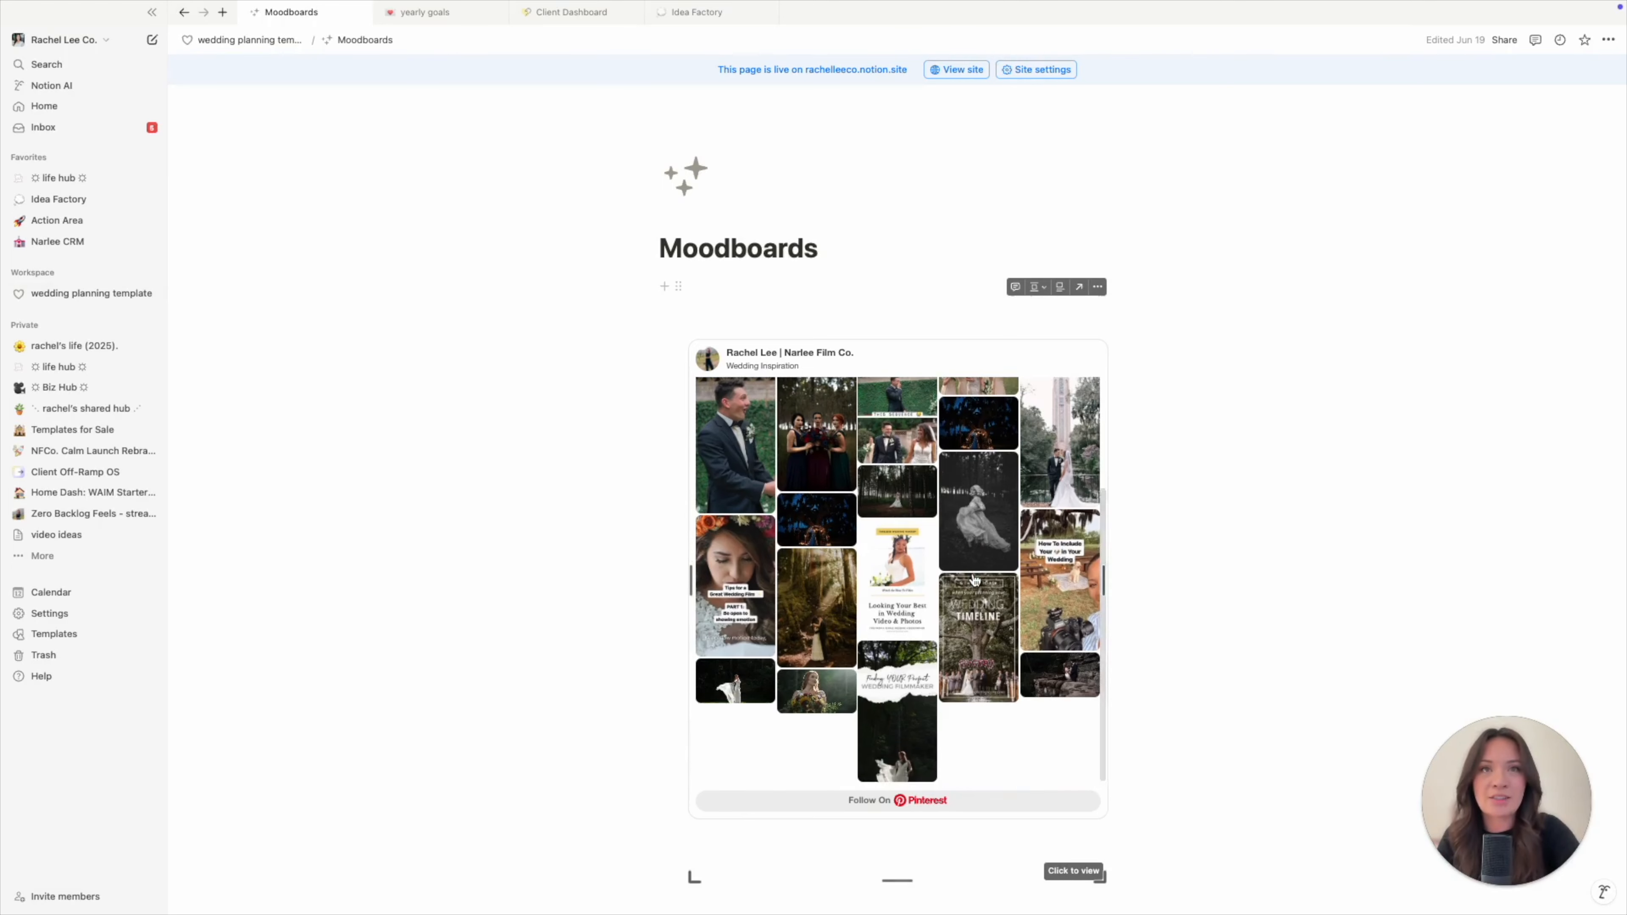
pyautogui.scroll(3, 974, 580)
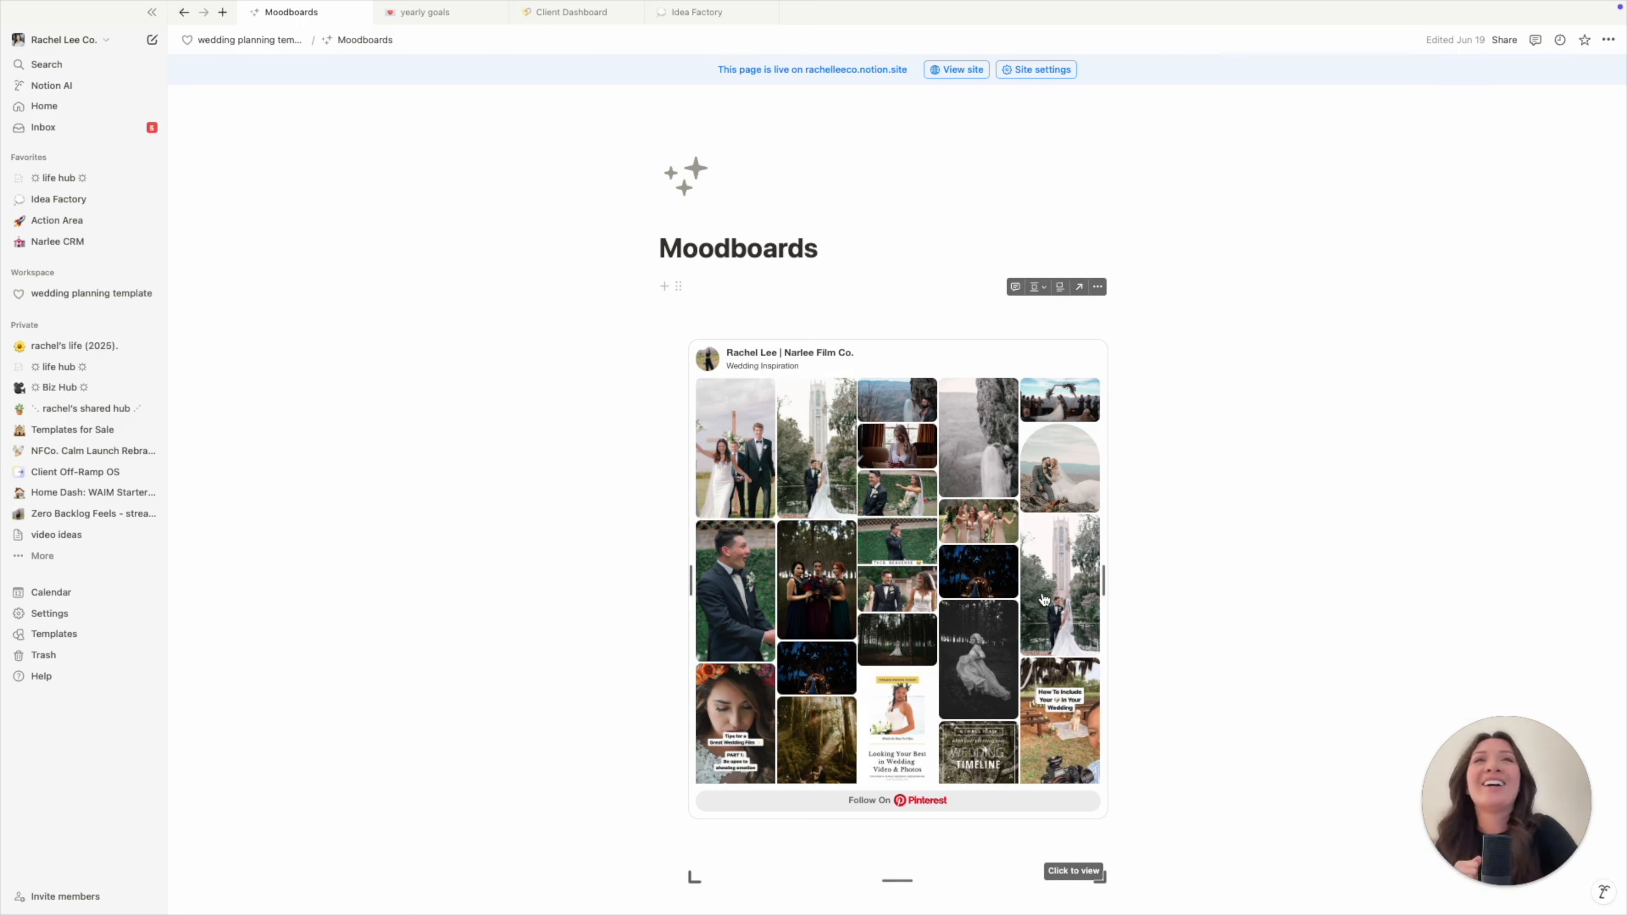
pyautogui.press('super+[')
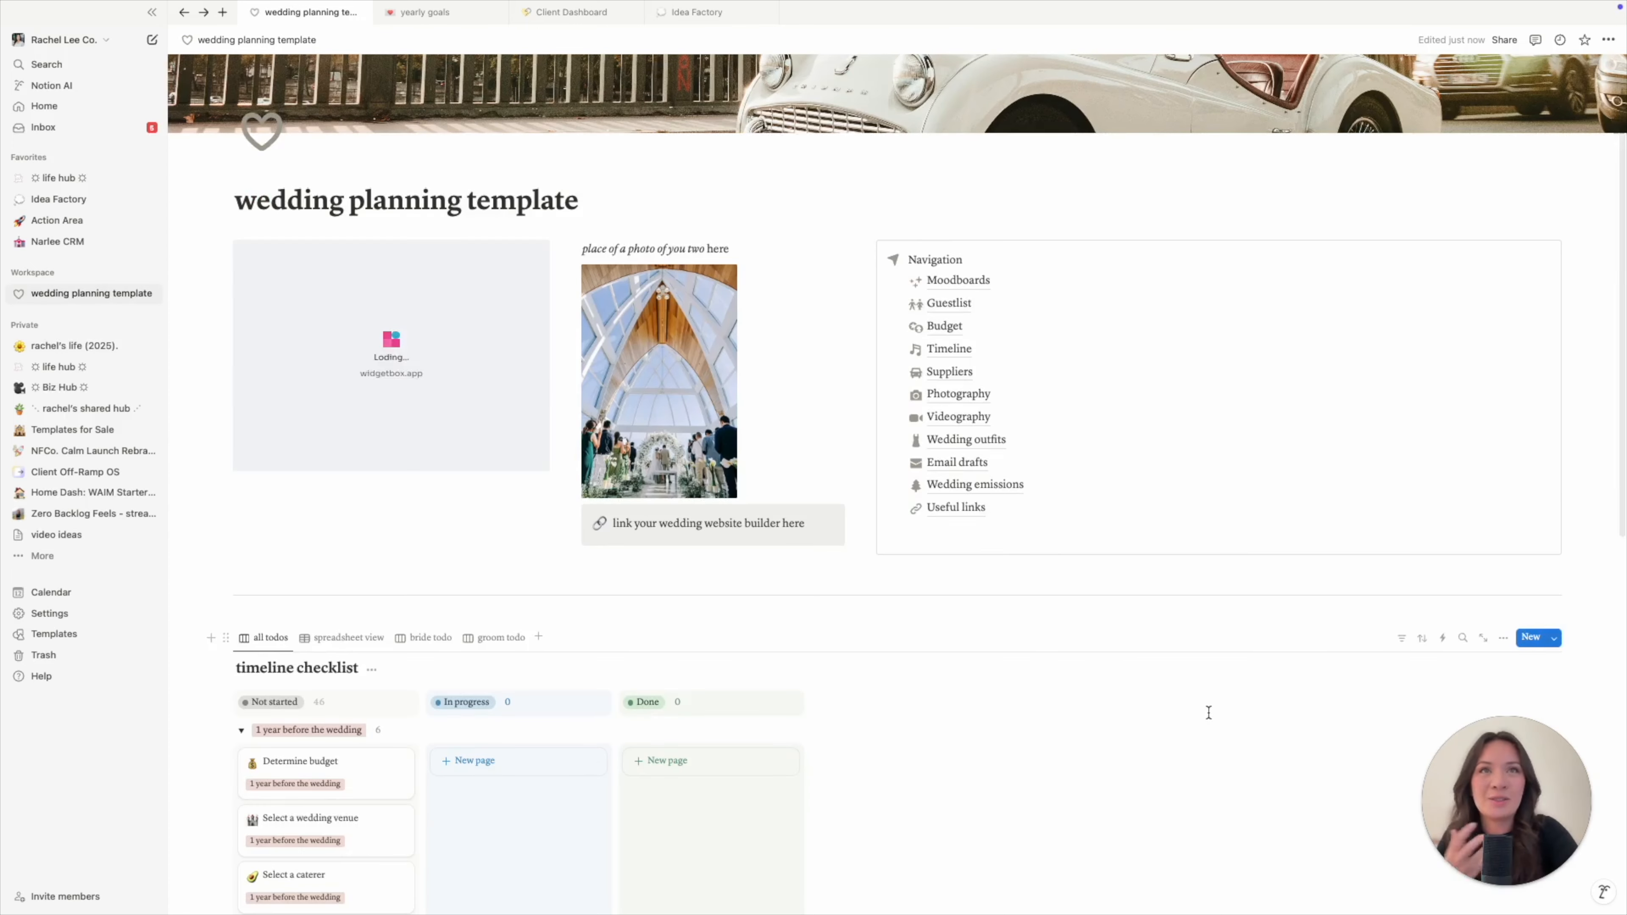
pyautogui.moveTo(959, 308)
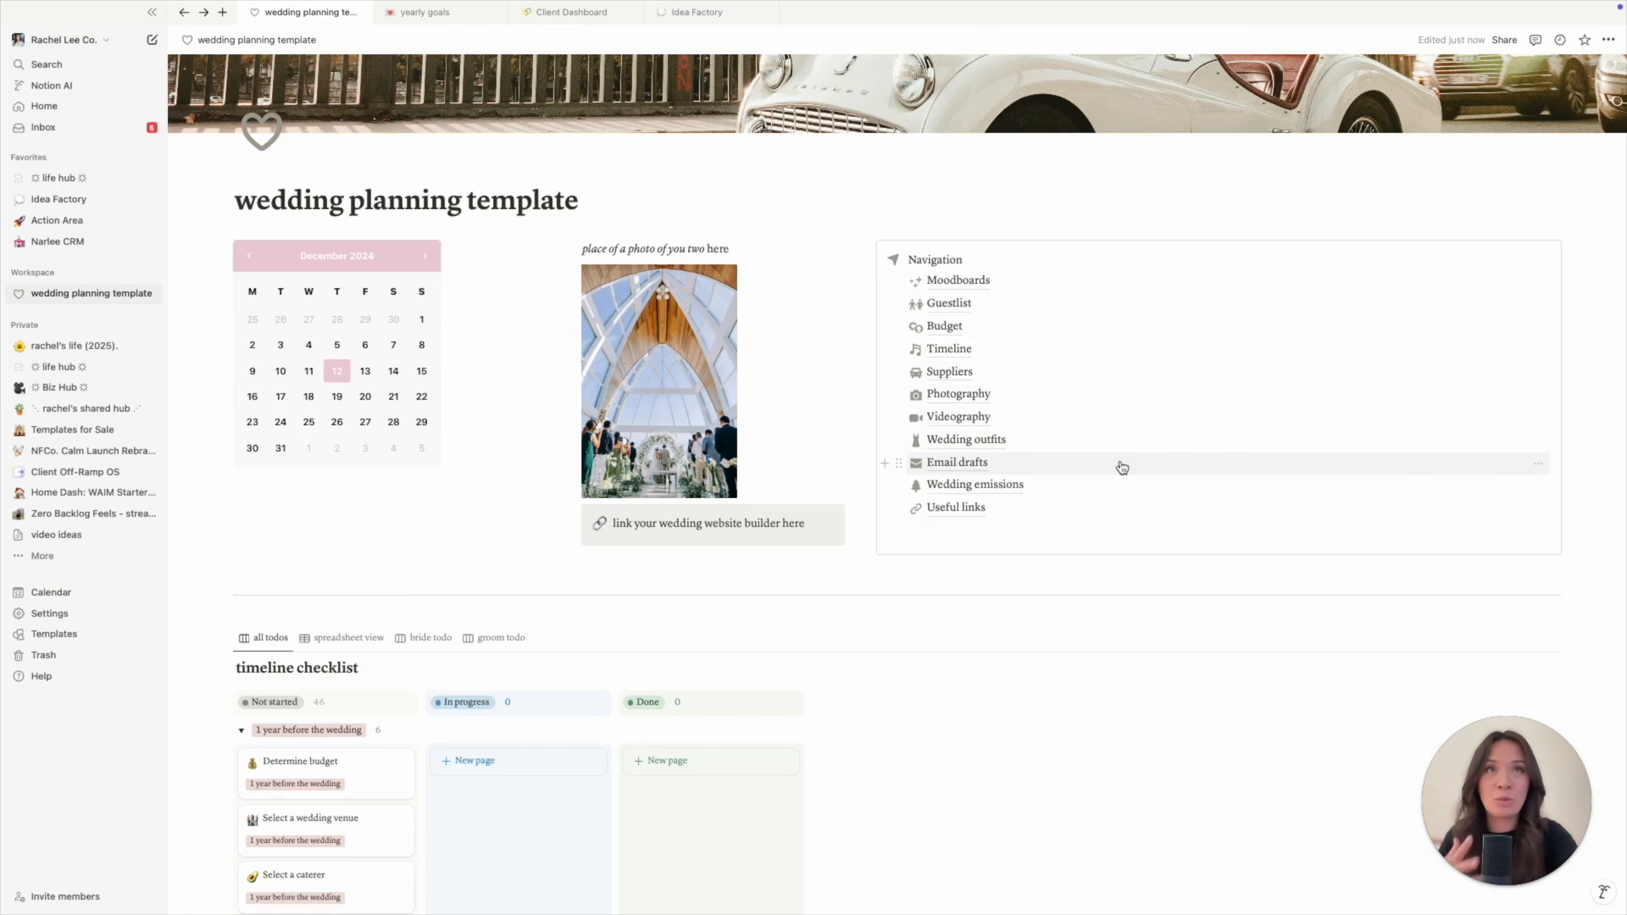
pyautogui.click(964, 303)
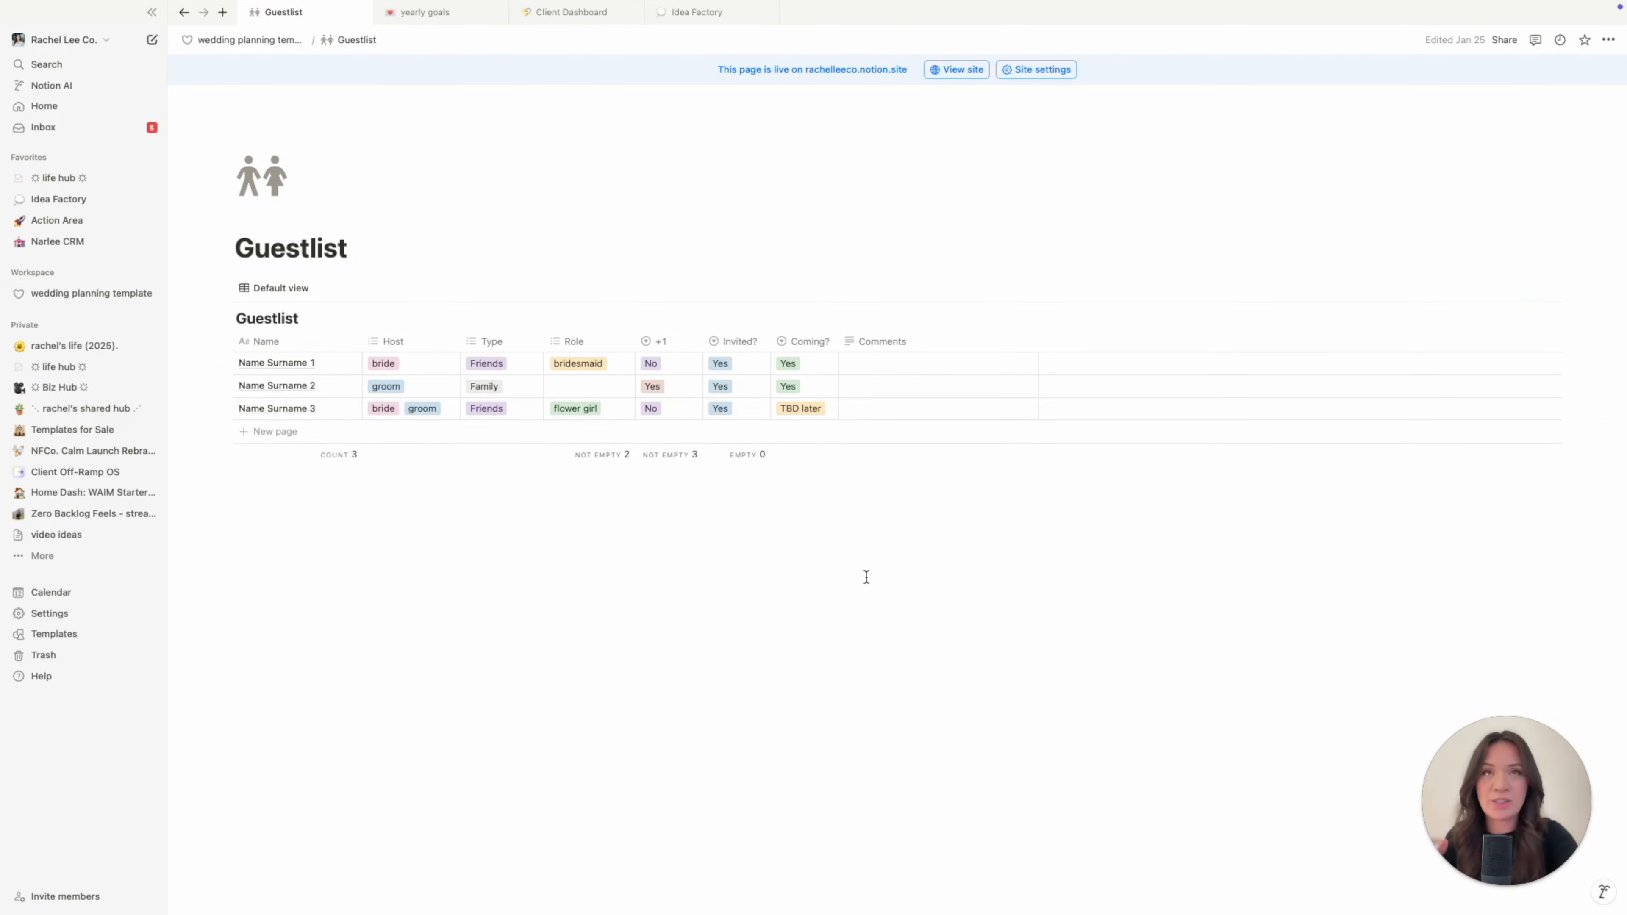
pyautogui.press('super+bracketleft')
pyautogui.click(944, 295)
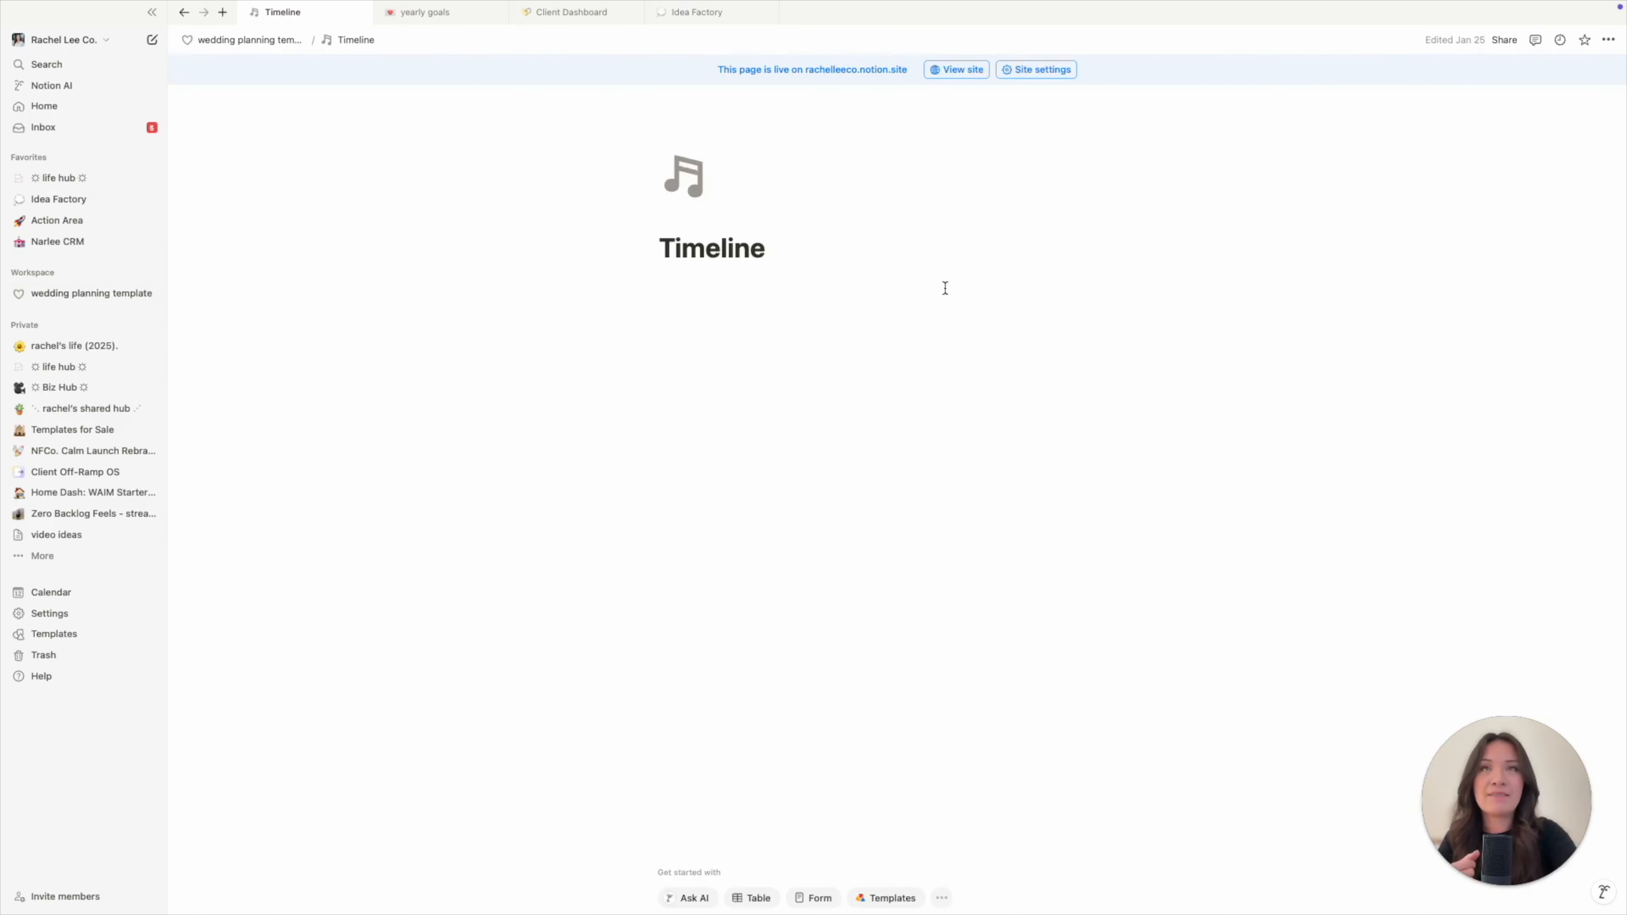
pyautogui.scroll(-1, 908, 508)
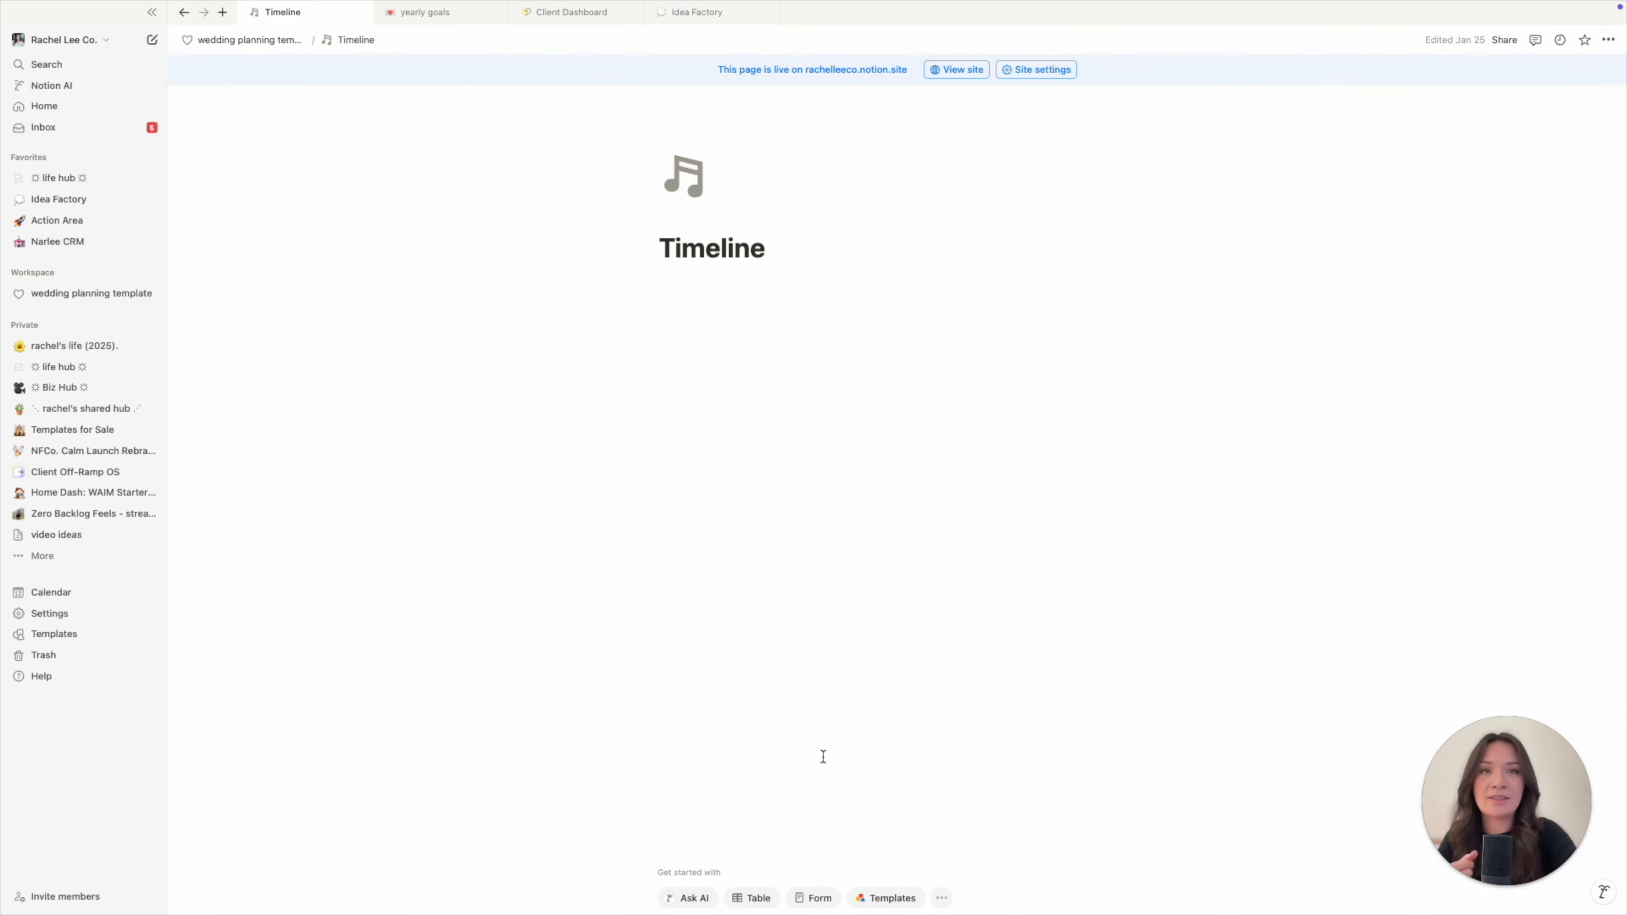
pyautogui.press('super+bracketleft')
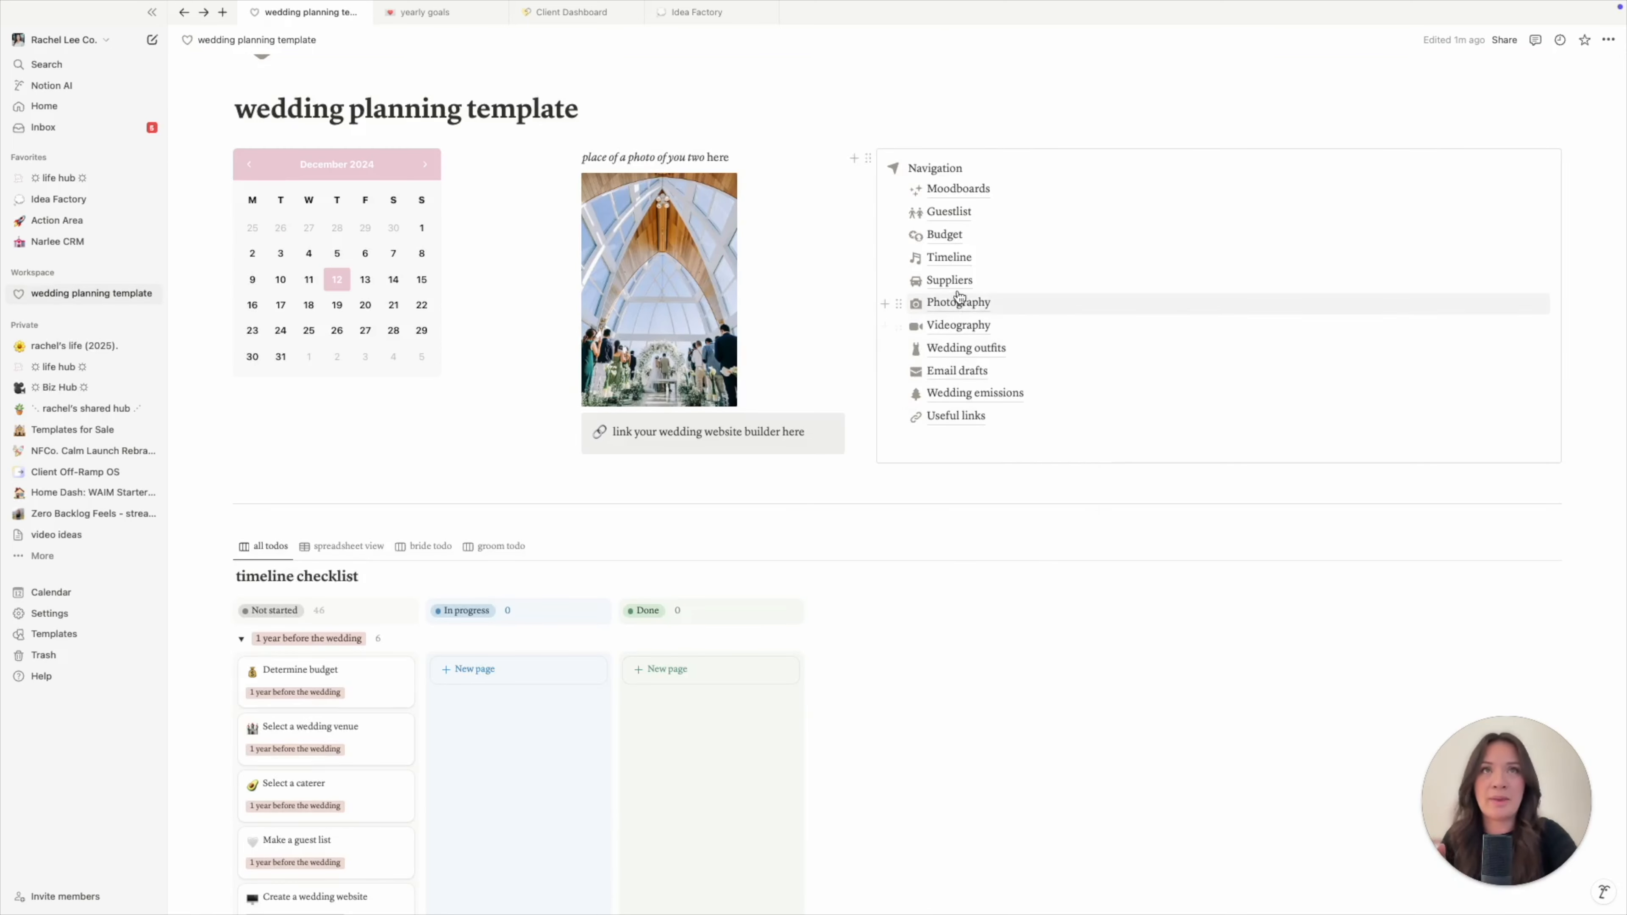
pyautogui.moveTo(958, 289)
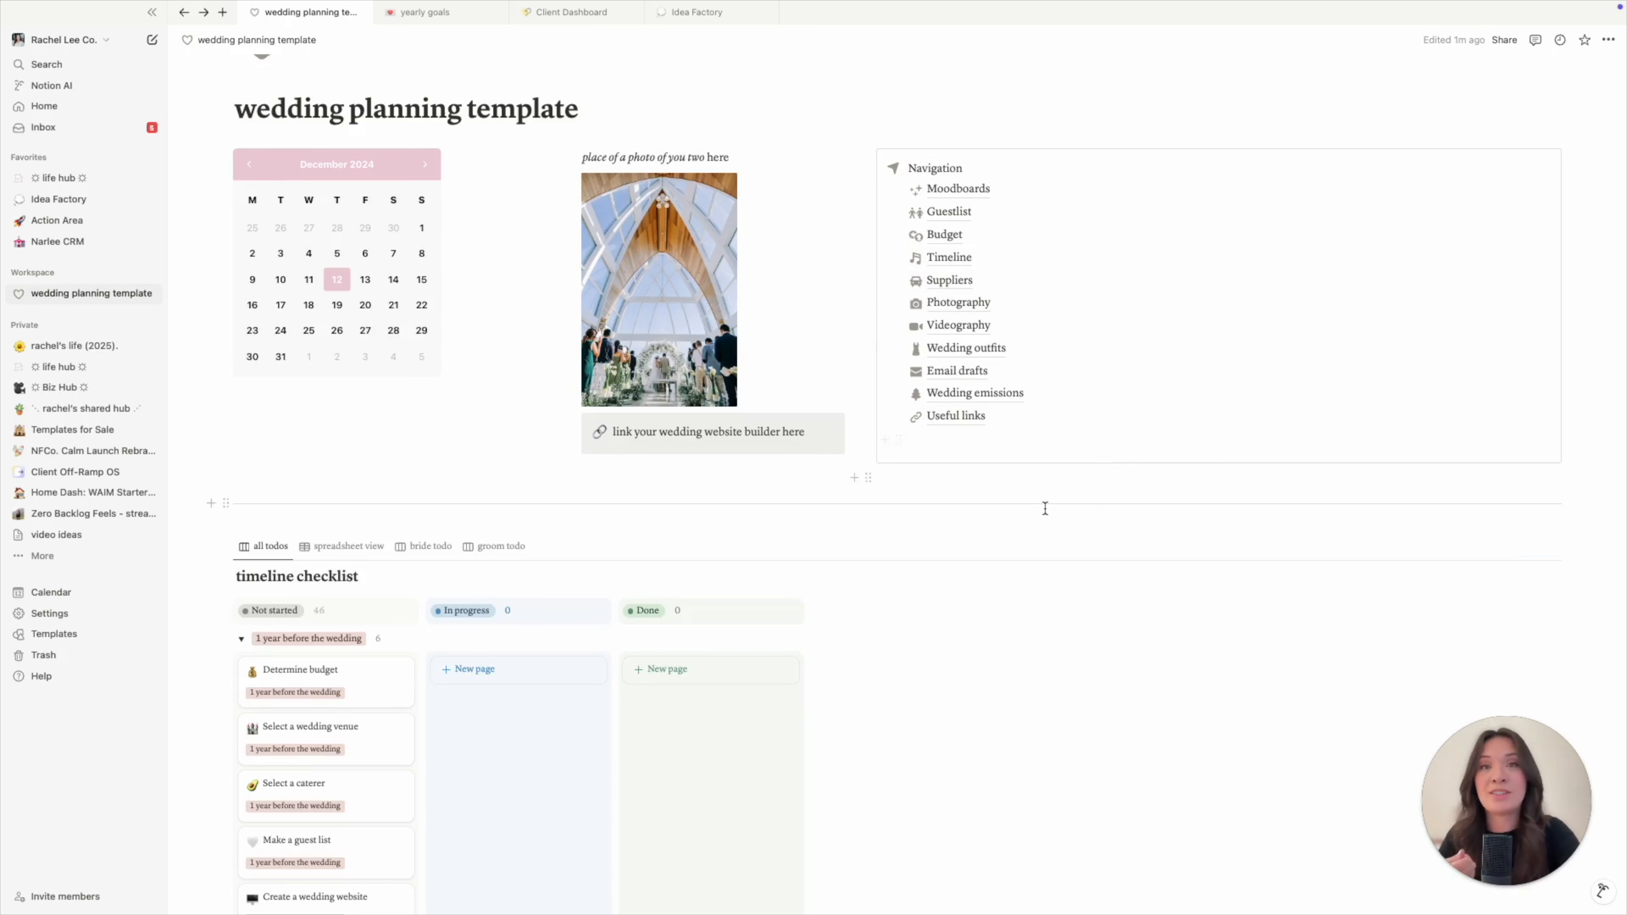
pyautogui.moveTo(1029, 359)
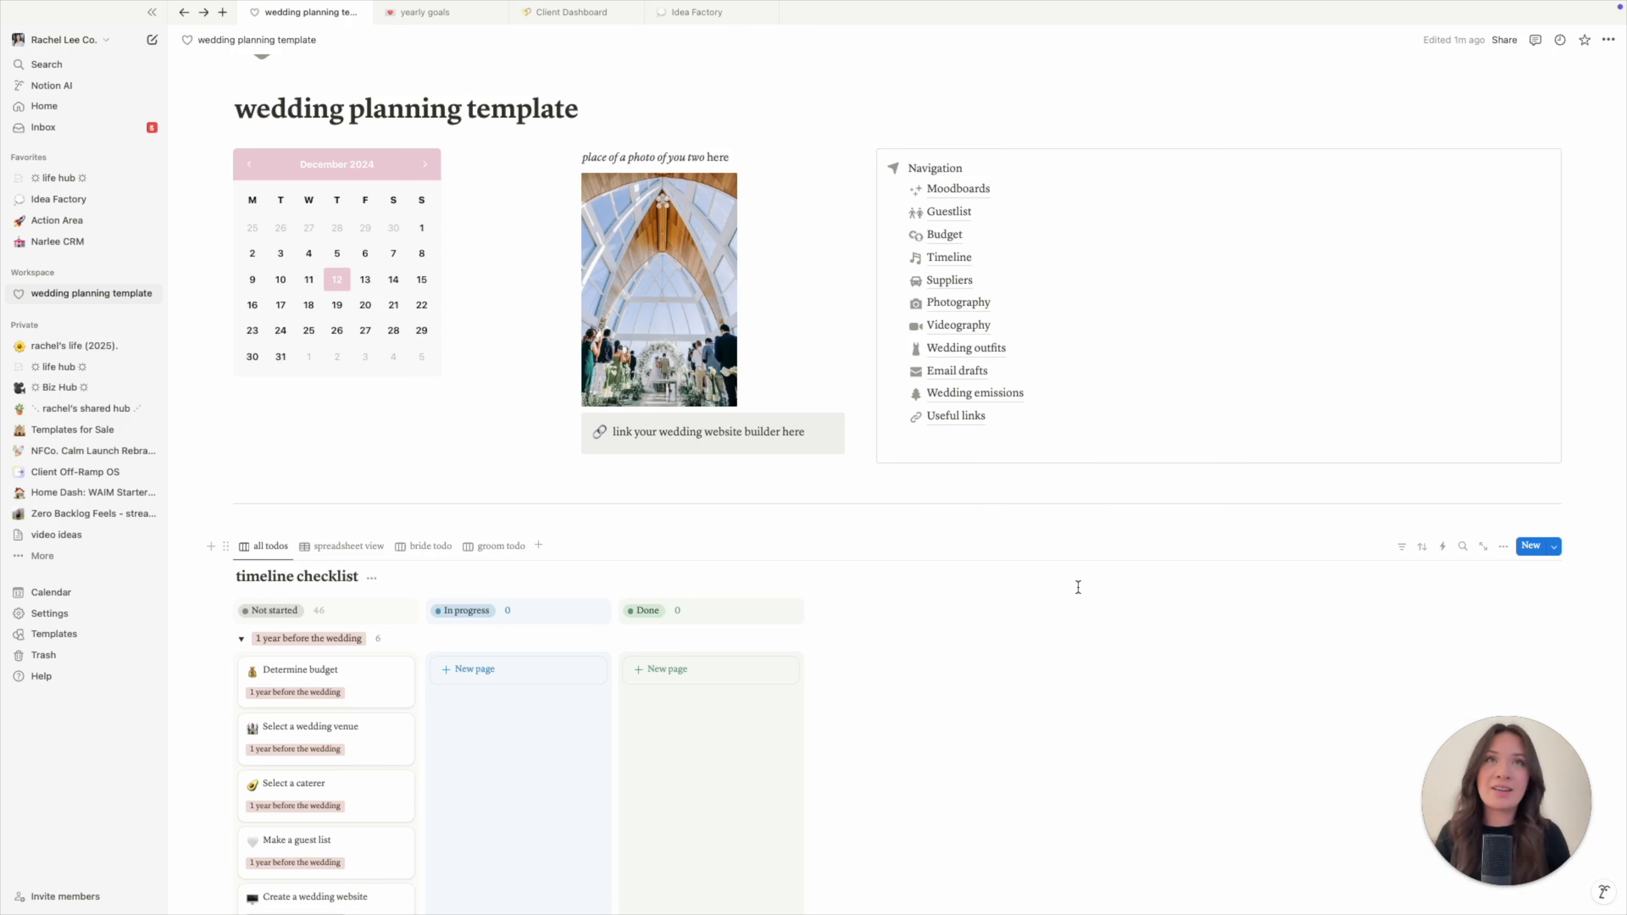
pyautogui.click(955, 259)
# - Clear test text under the Timeline title, then browse the / block menu and dismiss it
pyautogui.click(1134, 547)
pyautogui.write('asdlsakdjfs')
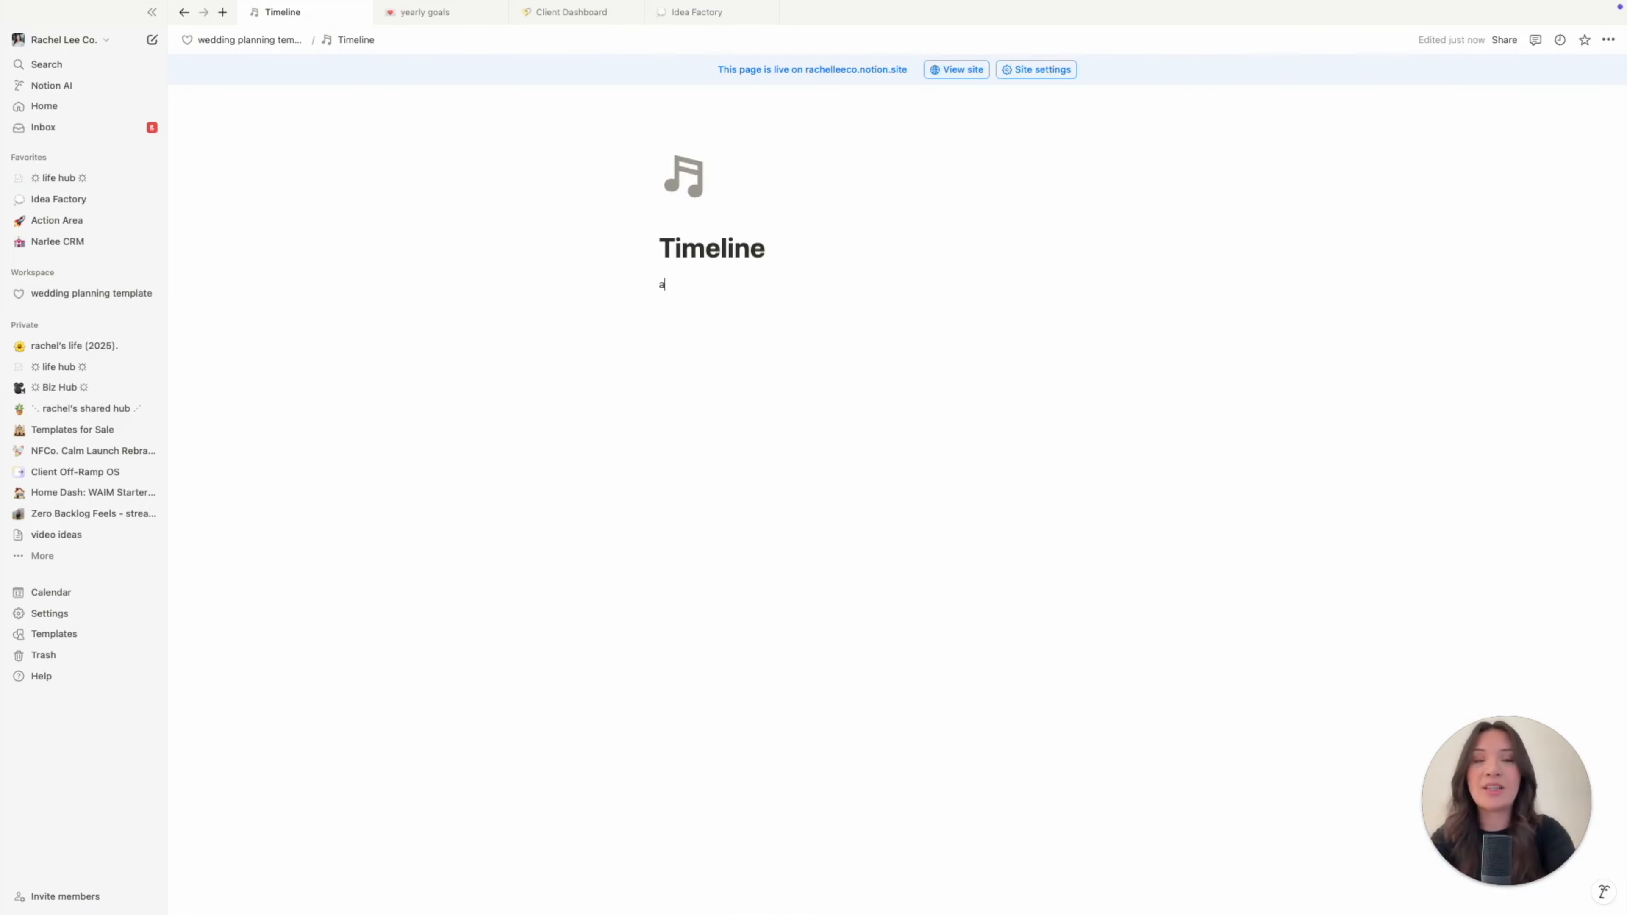
pyautogui.press('BackSpace')
pyautogui.press('BackSpace')
pyautogui.press('BackSpace')
pyautogui.press('BackSpace')
pyautogui.press('BackSpace')
pyautogui.press('BackSpace')
pyautogui.press('BackSpace')
pyautogui.press('BackSpace')
pyautogui.press('BackSpace')
pyautogui.press('BackSpace')
pyautogui.press('BackSpace')
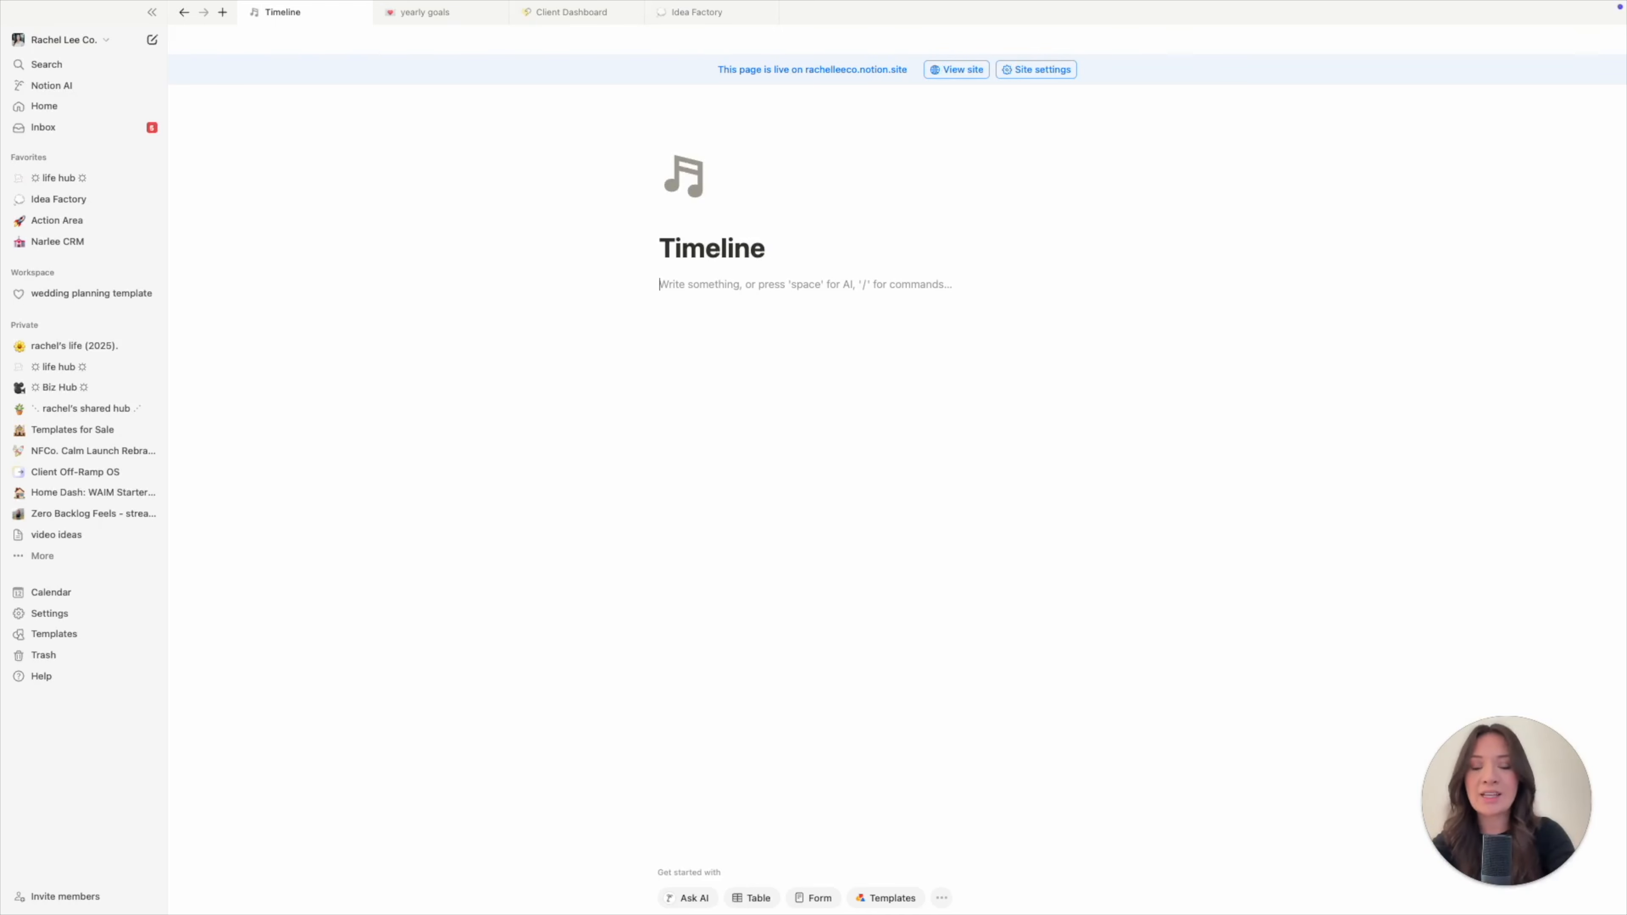
pyautogui.write('/')
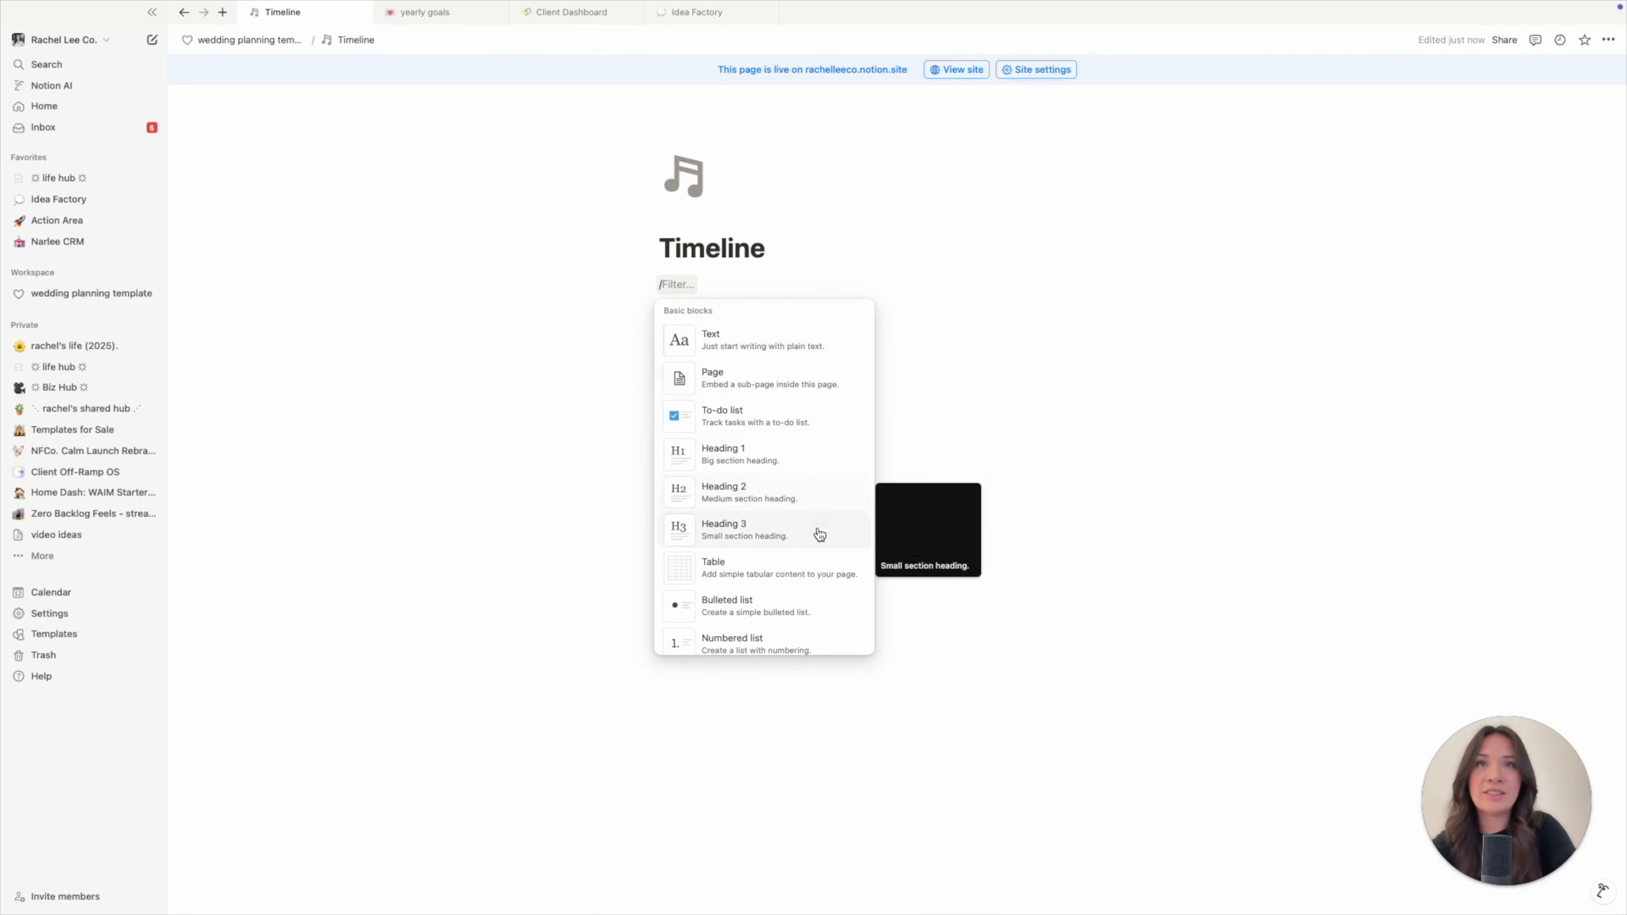
pyautogui.scroll(-6, 816, 609)
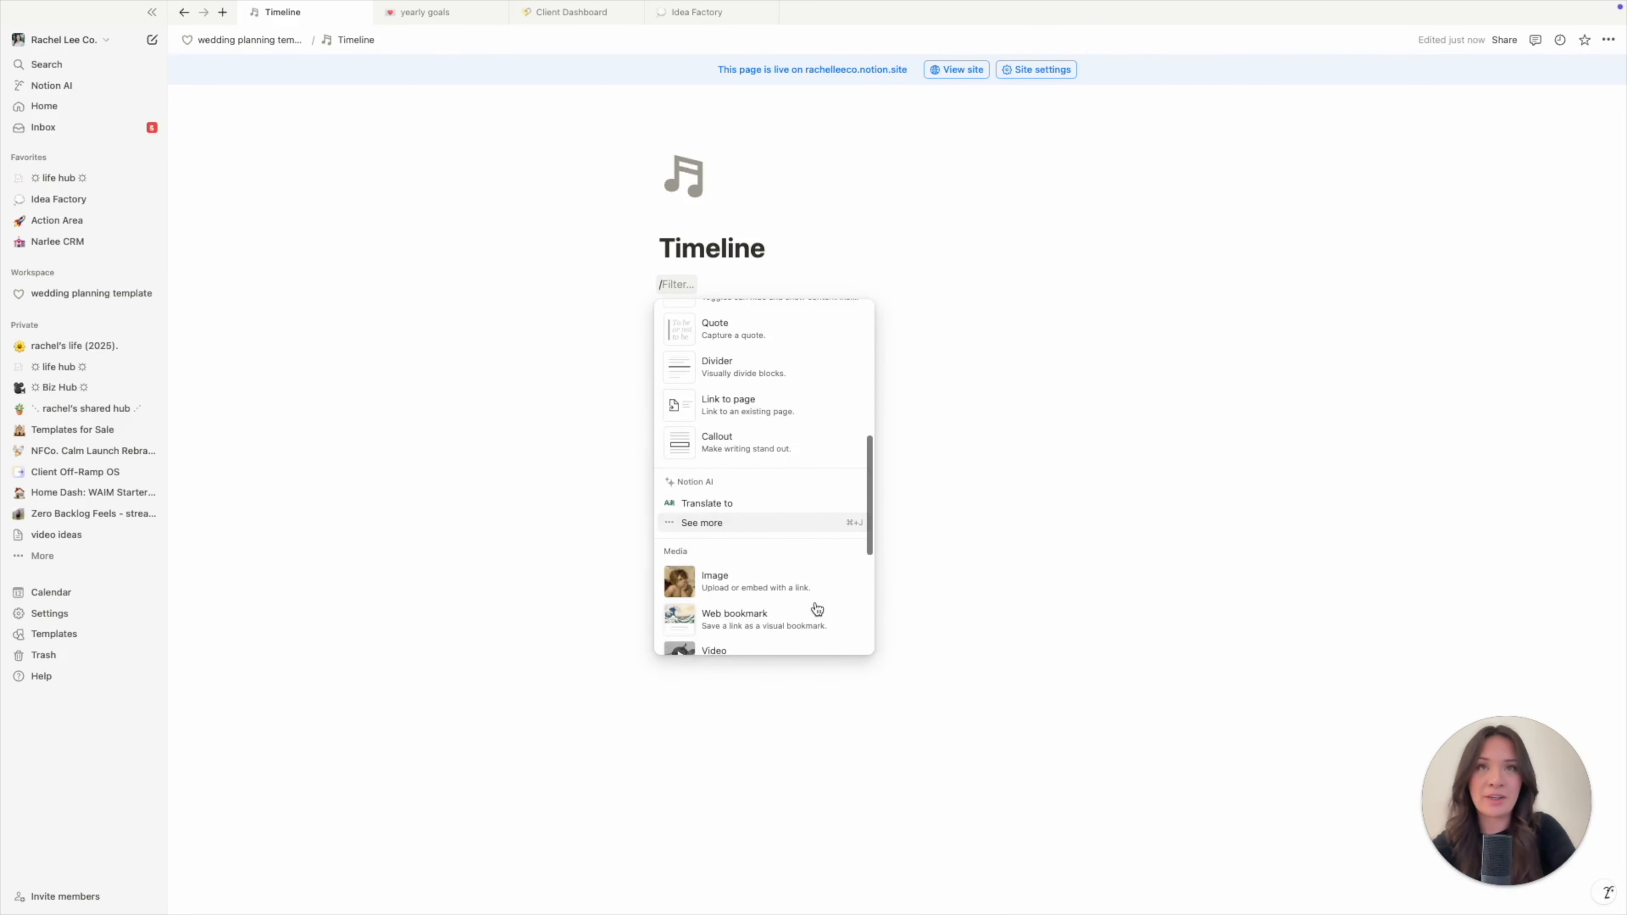
pyautogui.scroll(6, 817, 609)
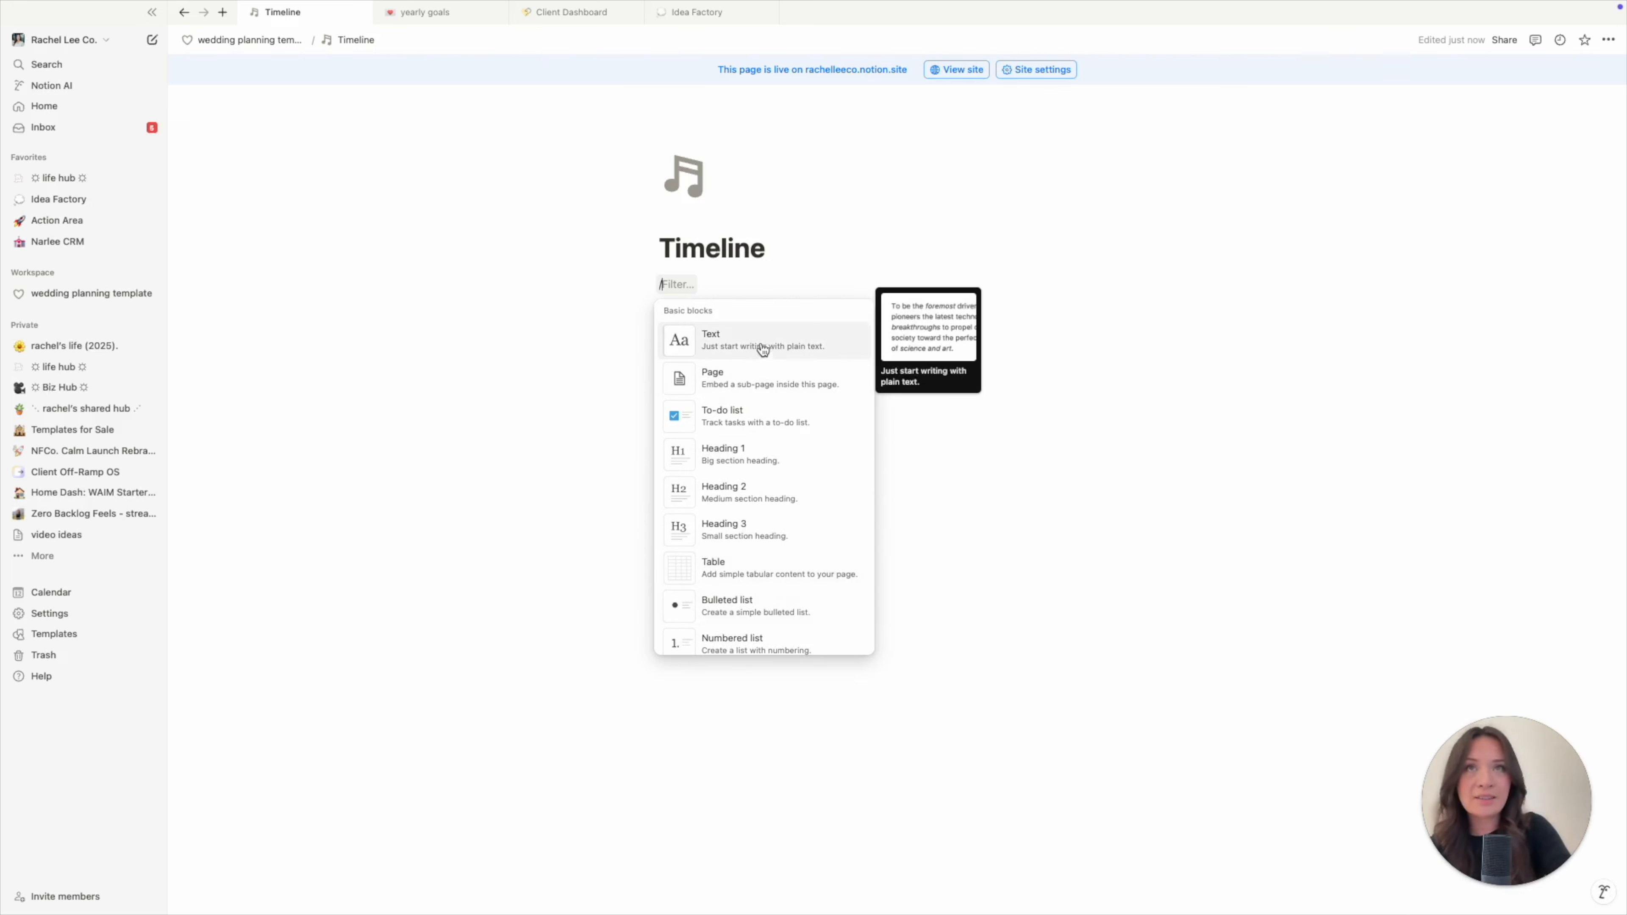
pyautogui.click(775, 293)
pyautogui.press('BackSpace')
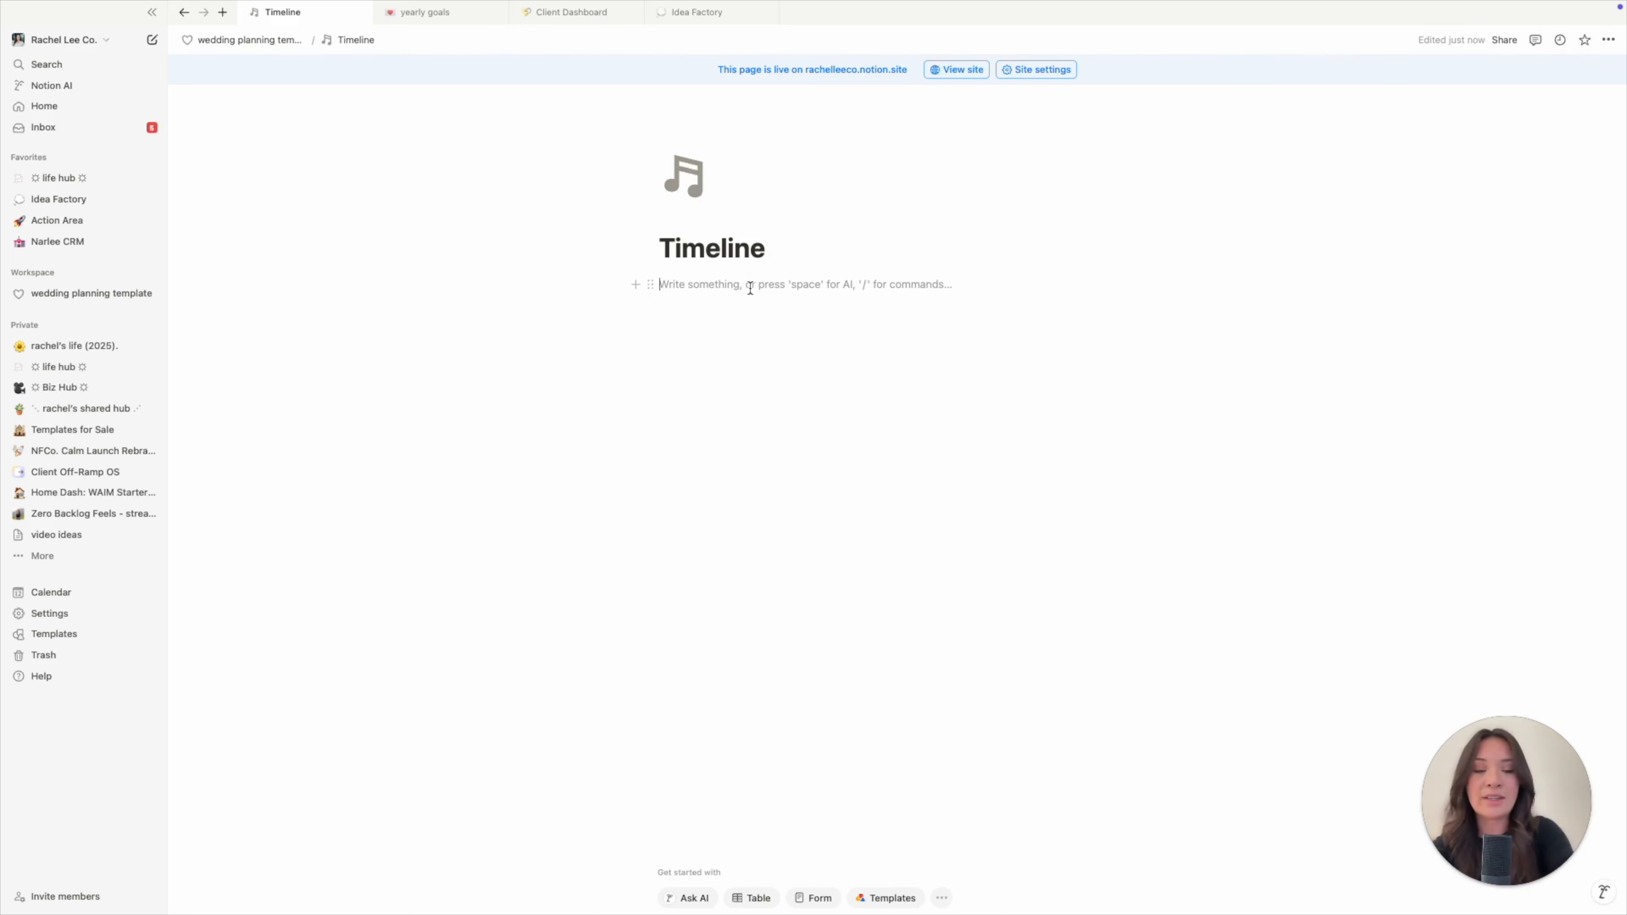
# - Reopen the block menu, then filter it to heading types with /head
pyautogui.write('/')
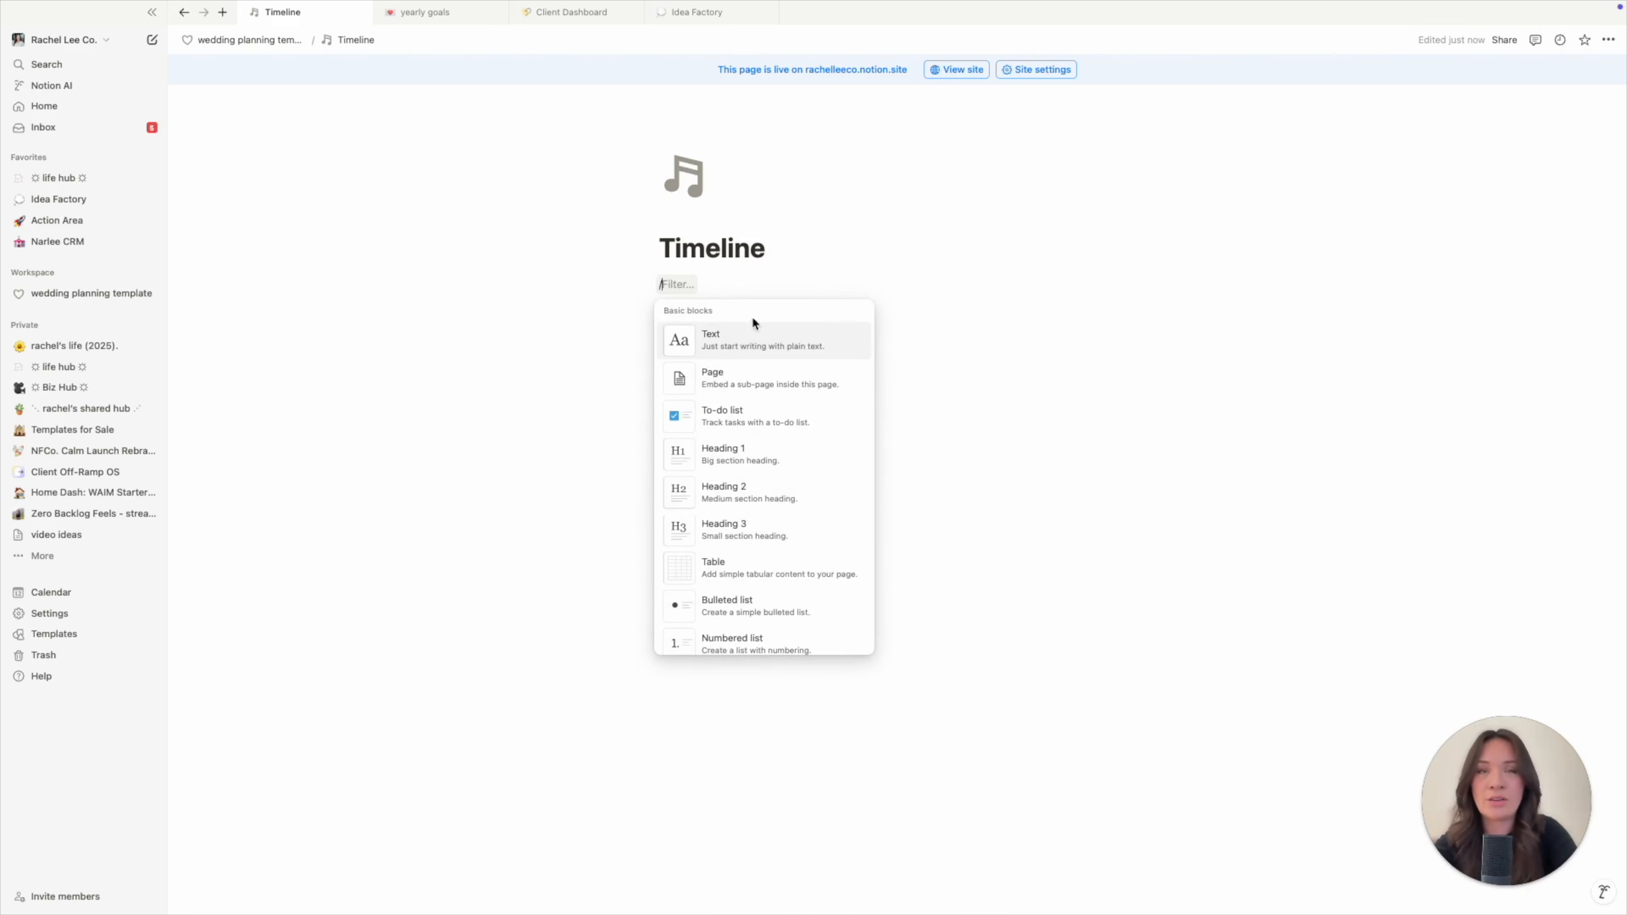
pyautogui.scroll(-1, 754, 532)
pyautogui.scroll(-3, 754, 531)
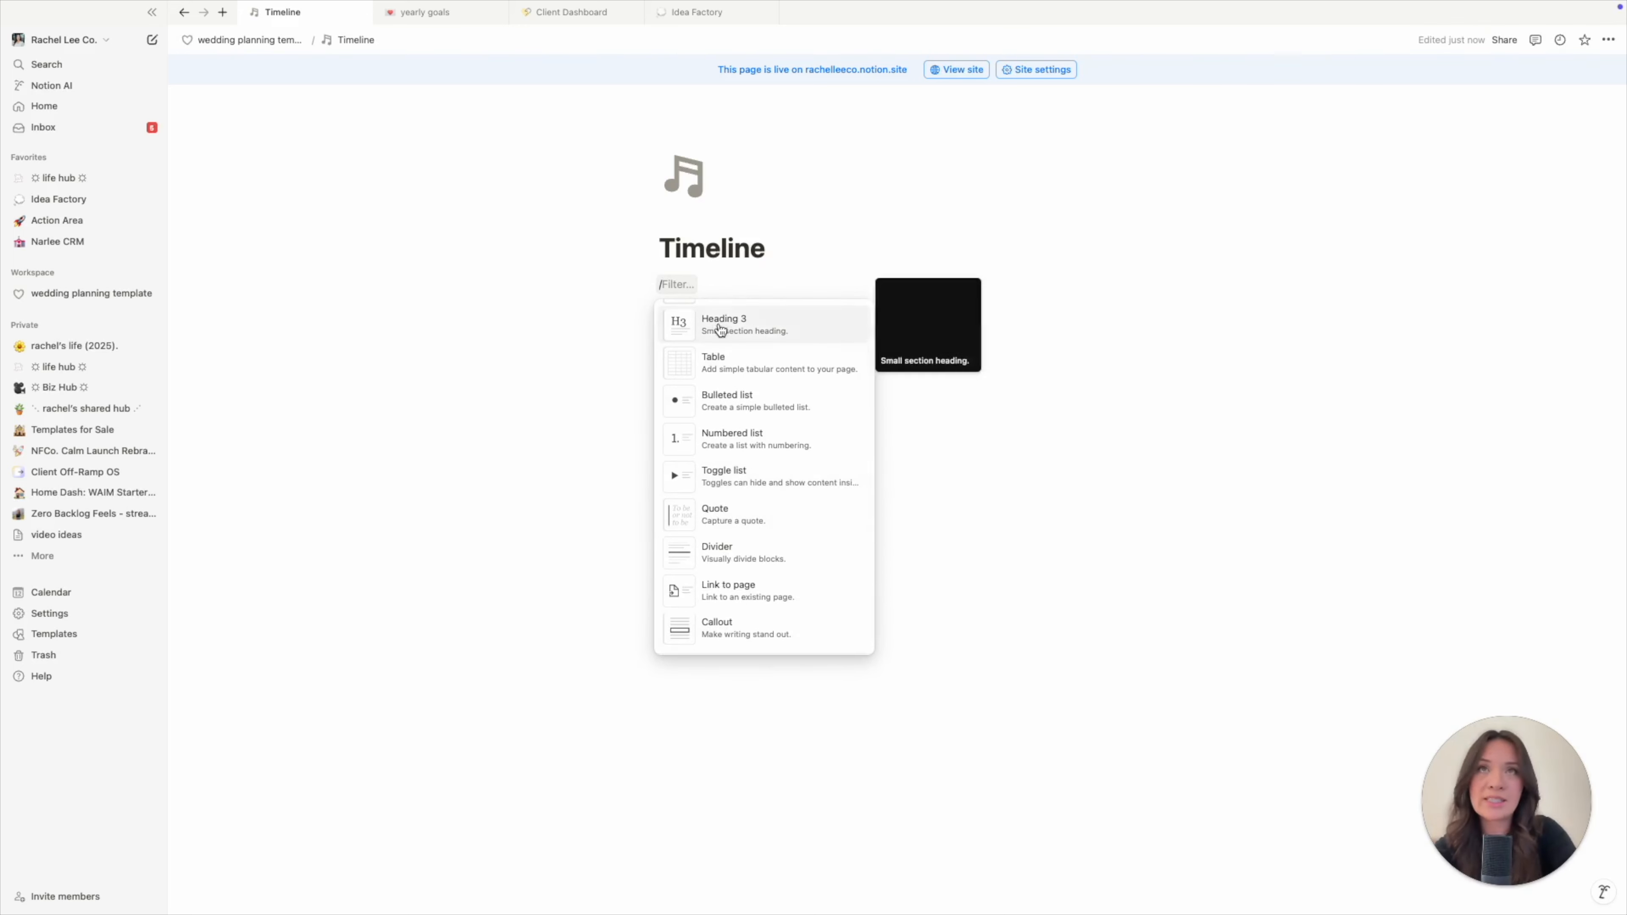
pyautogui.press('BackSpace')
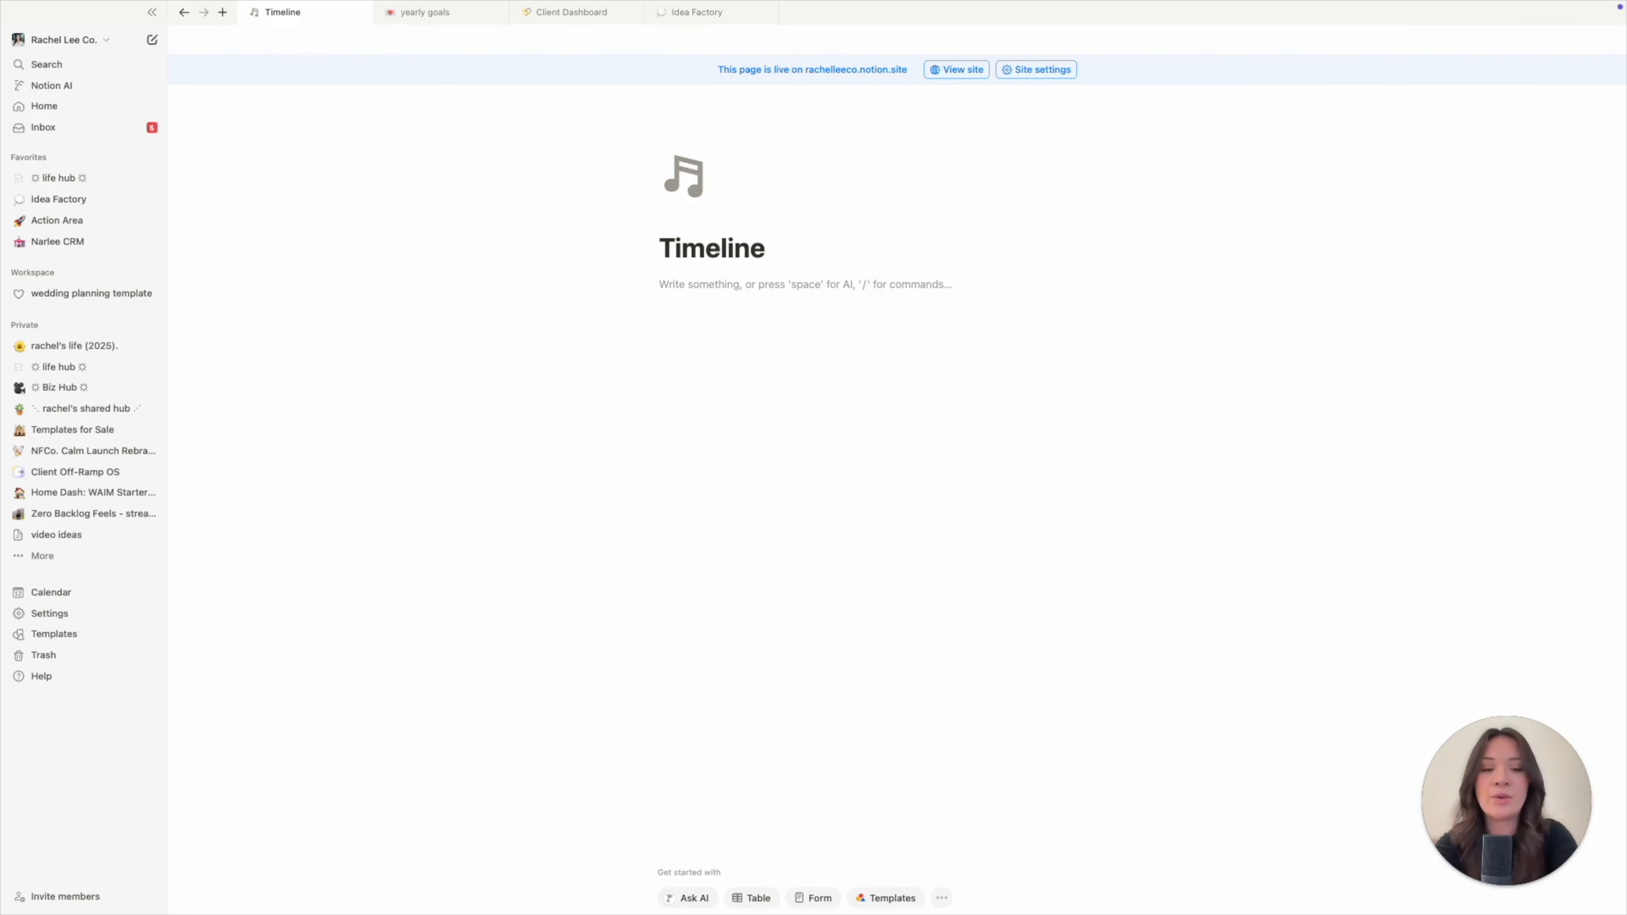
pyautogui.write('/head')
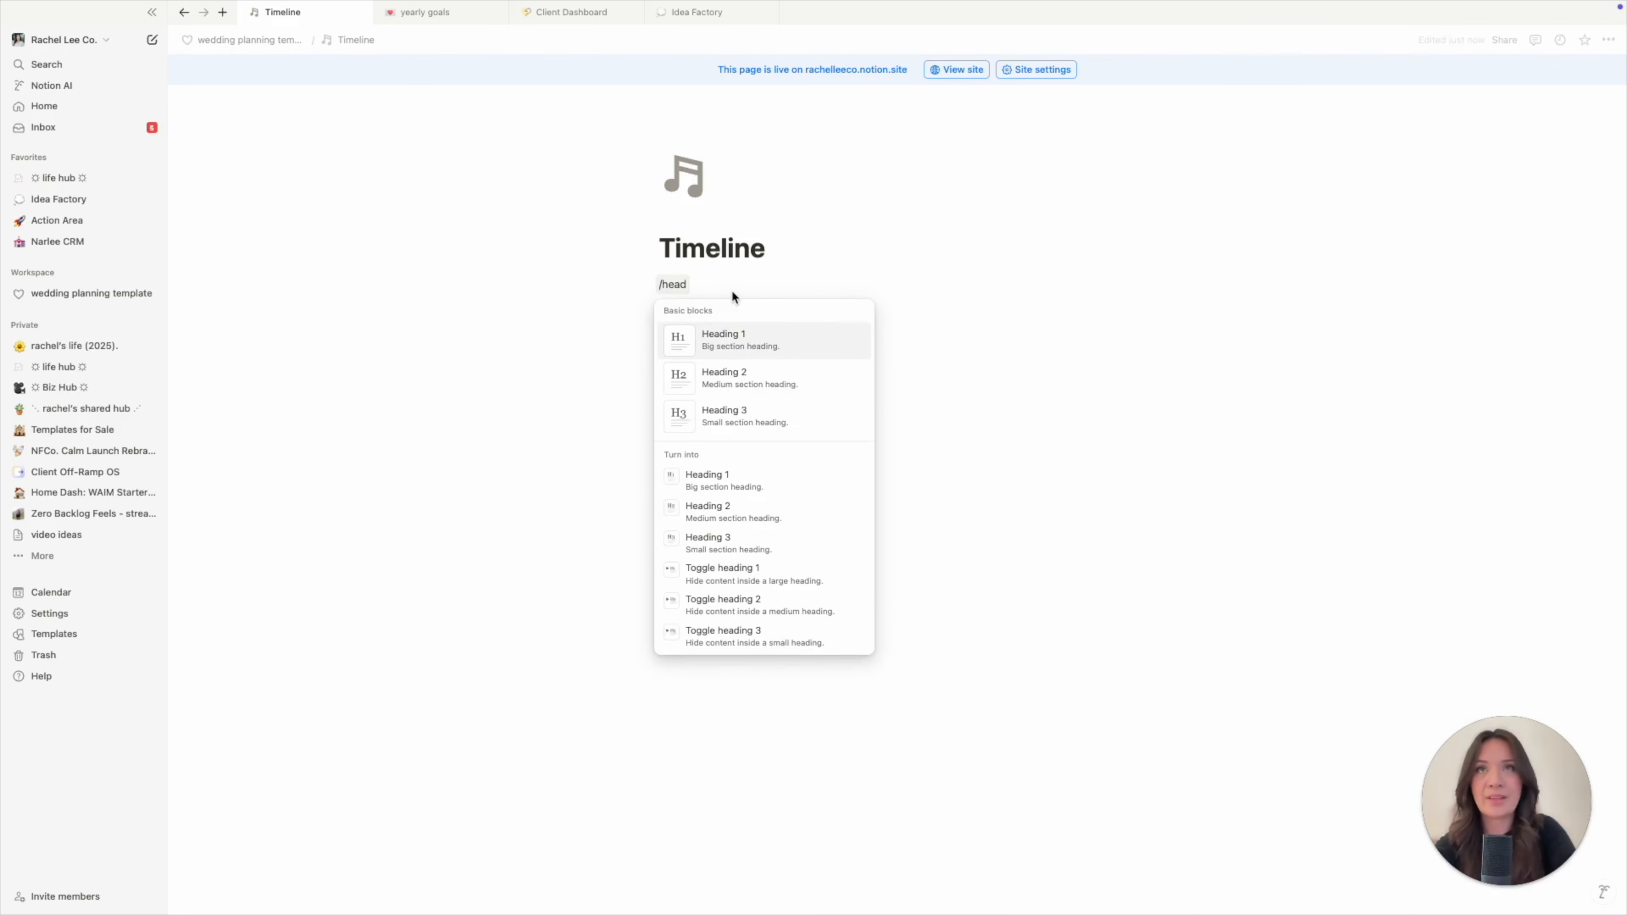
# - Add a Heading 3 reading 'rehearsal dinner night' with empty lines below
pyautogui.click(734, 413)
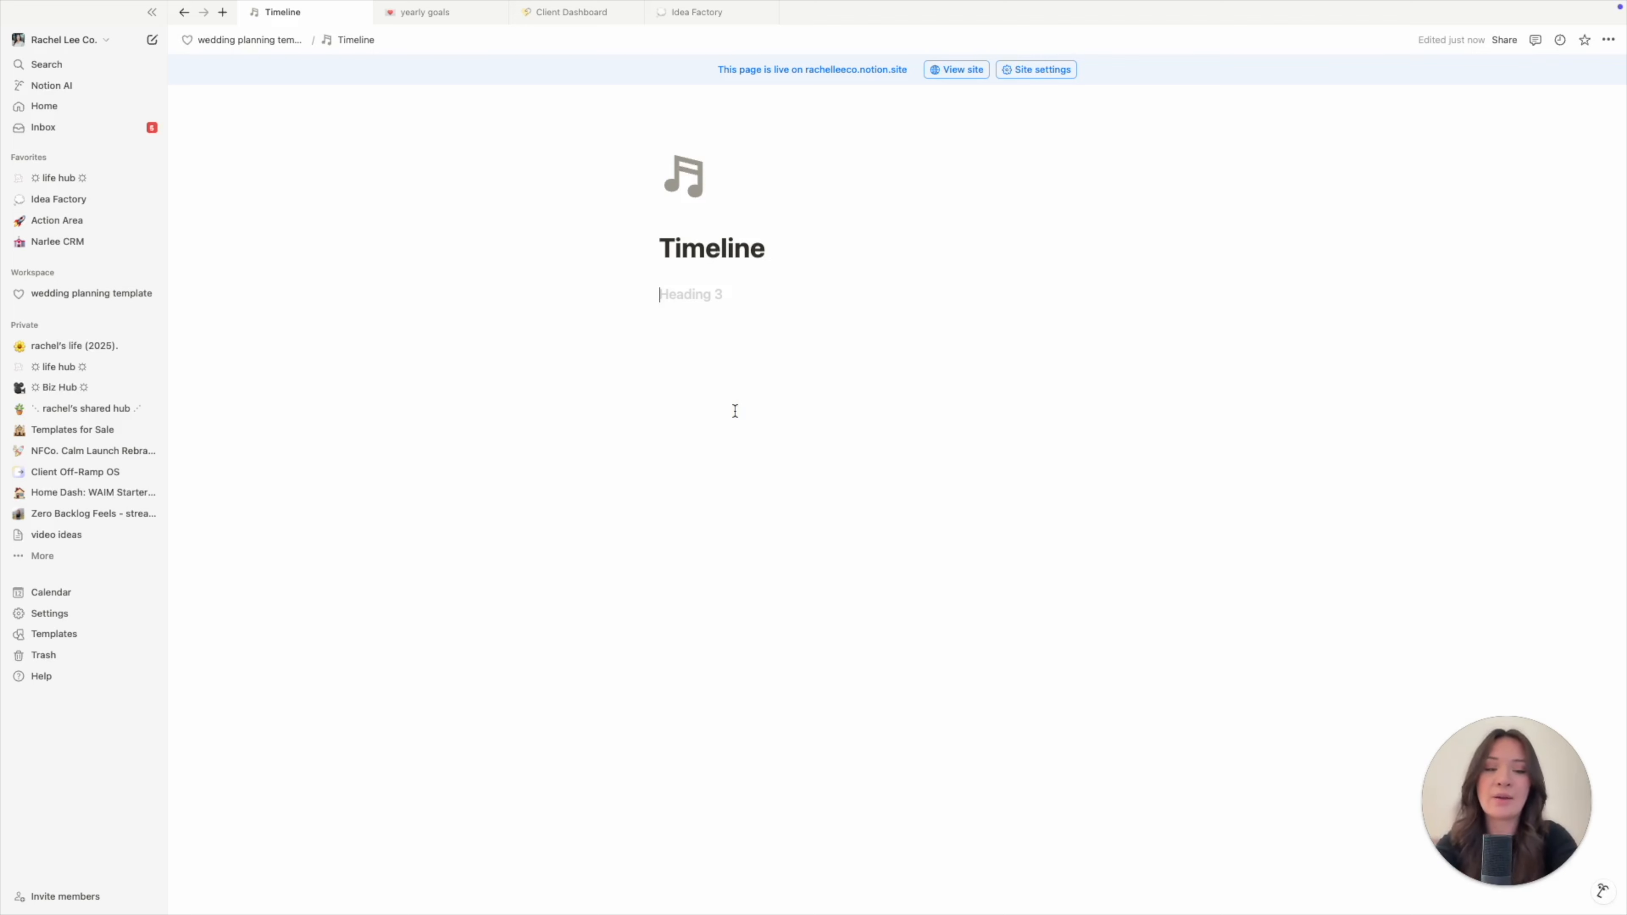
pyautogui.write('rehearsal dinner night')
pyautogui.press('Return')
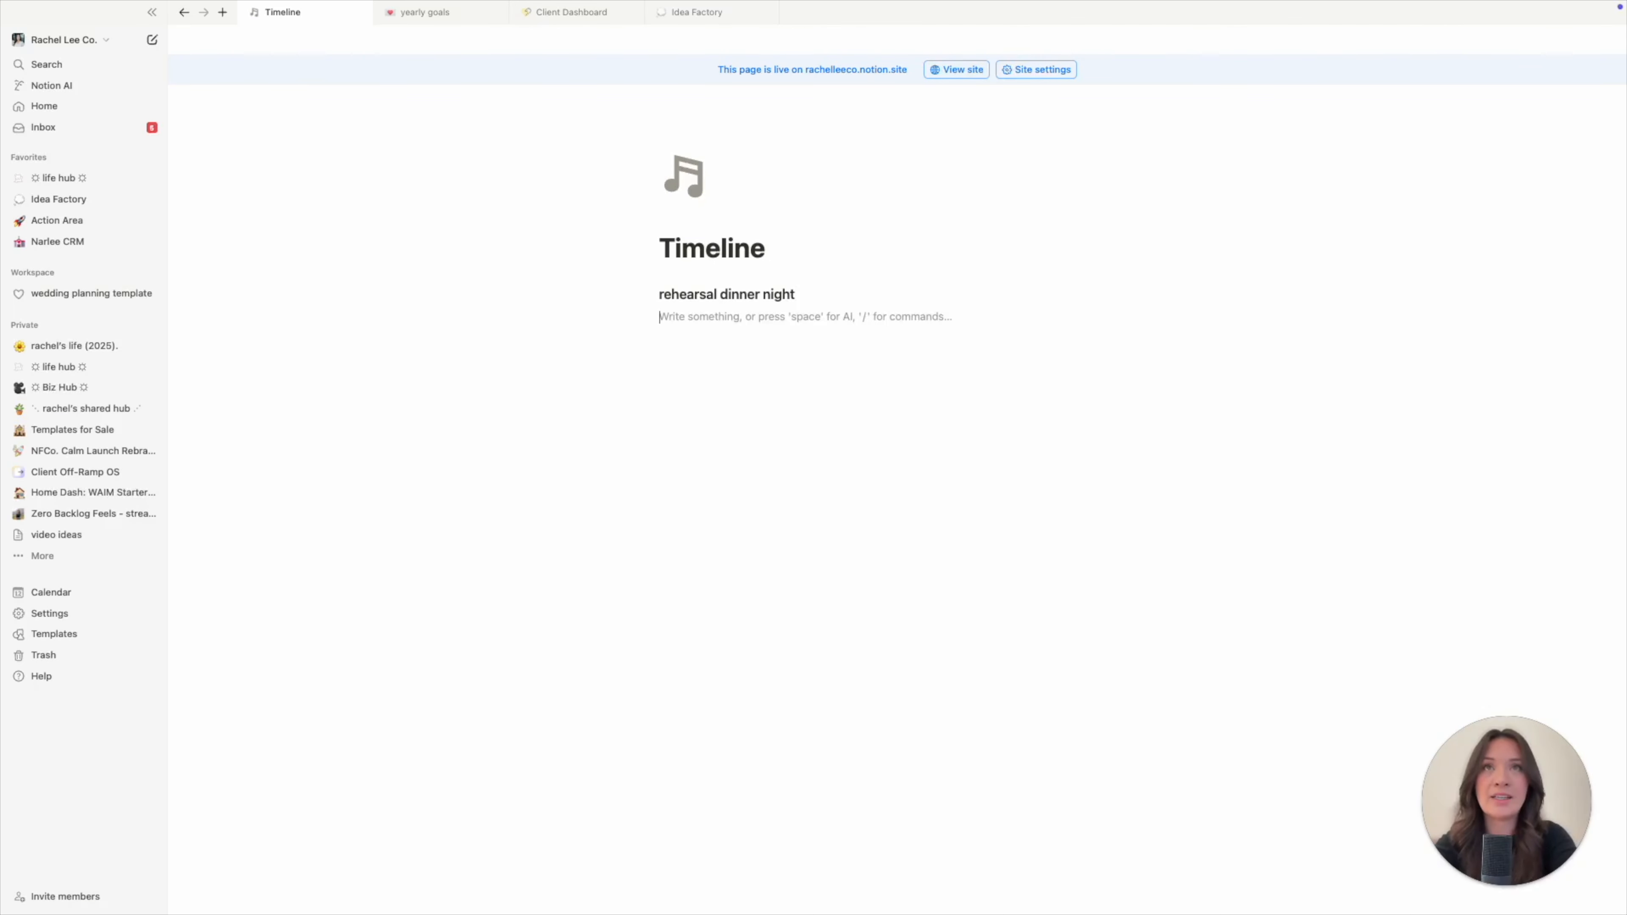
pyautogui.press('Return')
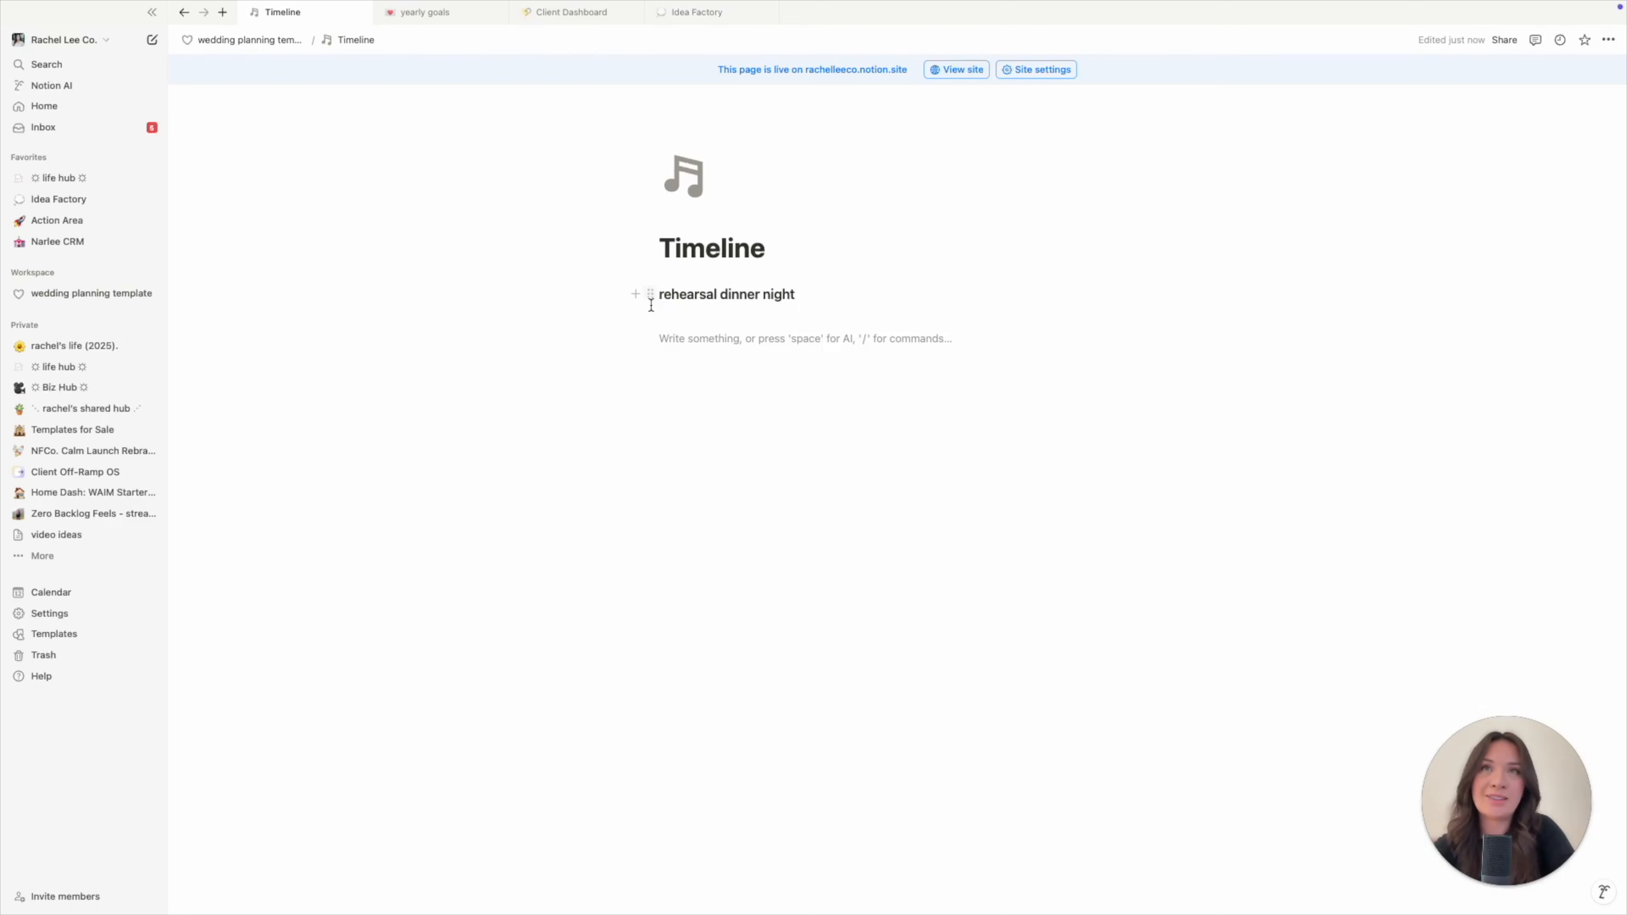
# - Give the rehearsal dinner night heading a blue background
pyautogui.click(652, 295)
pyautogui.moveTo(523, 387)
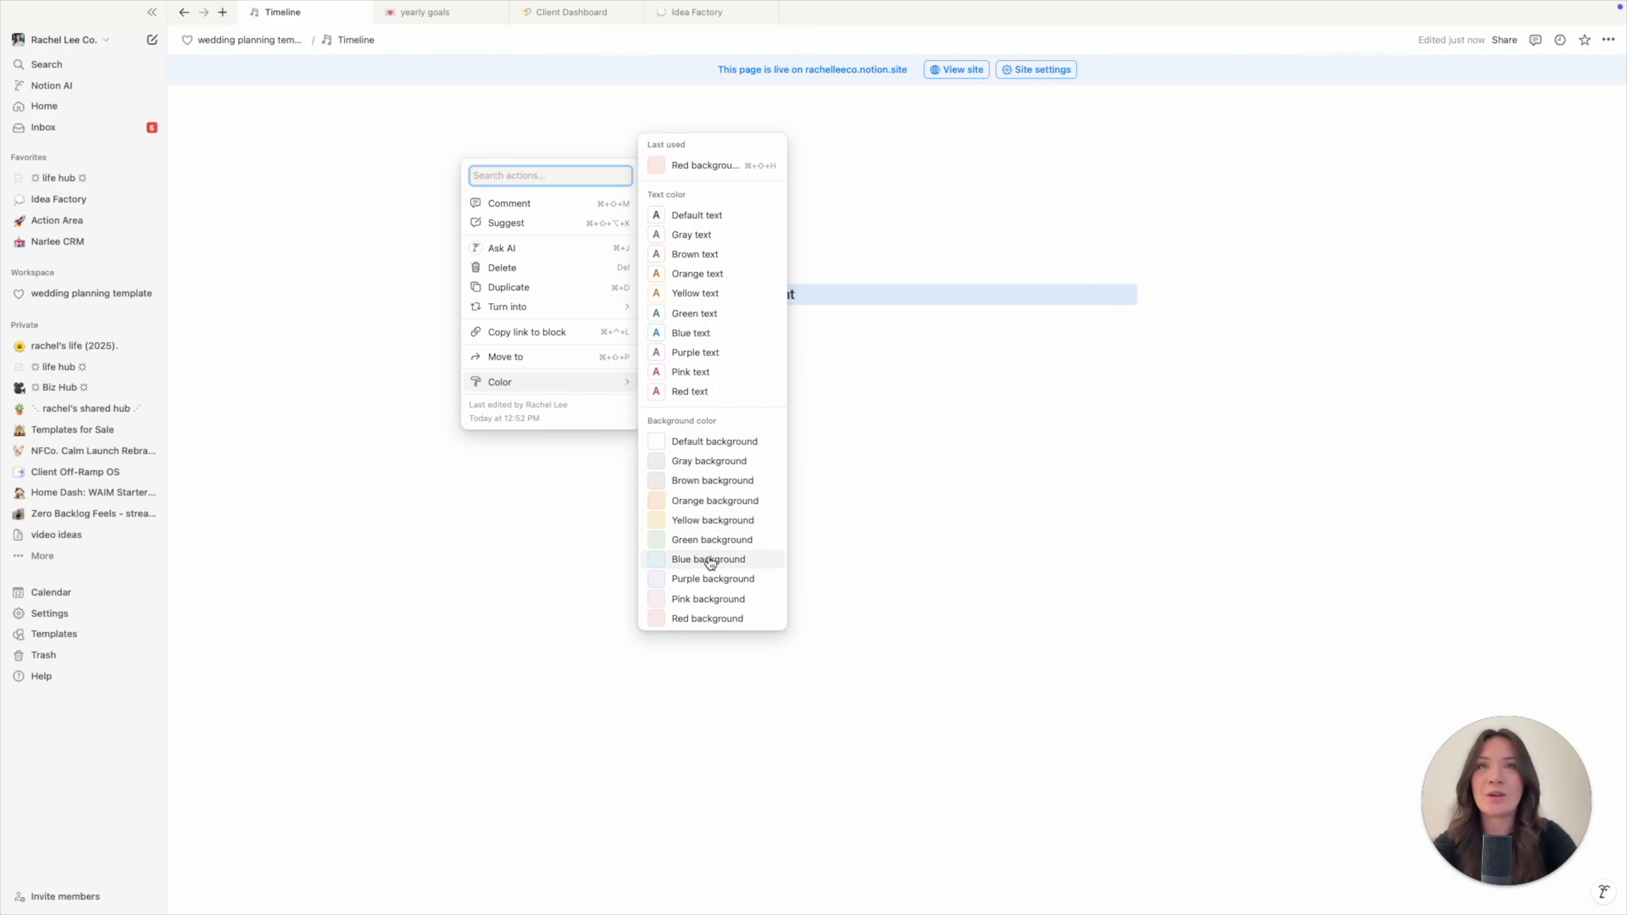
pyautogui.click(712, 560)
pyautogui.click(752, 327)
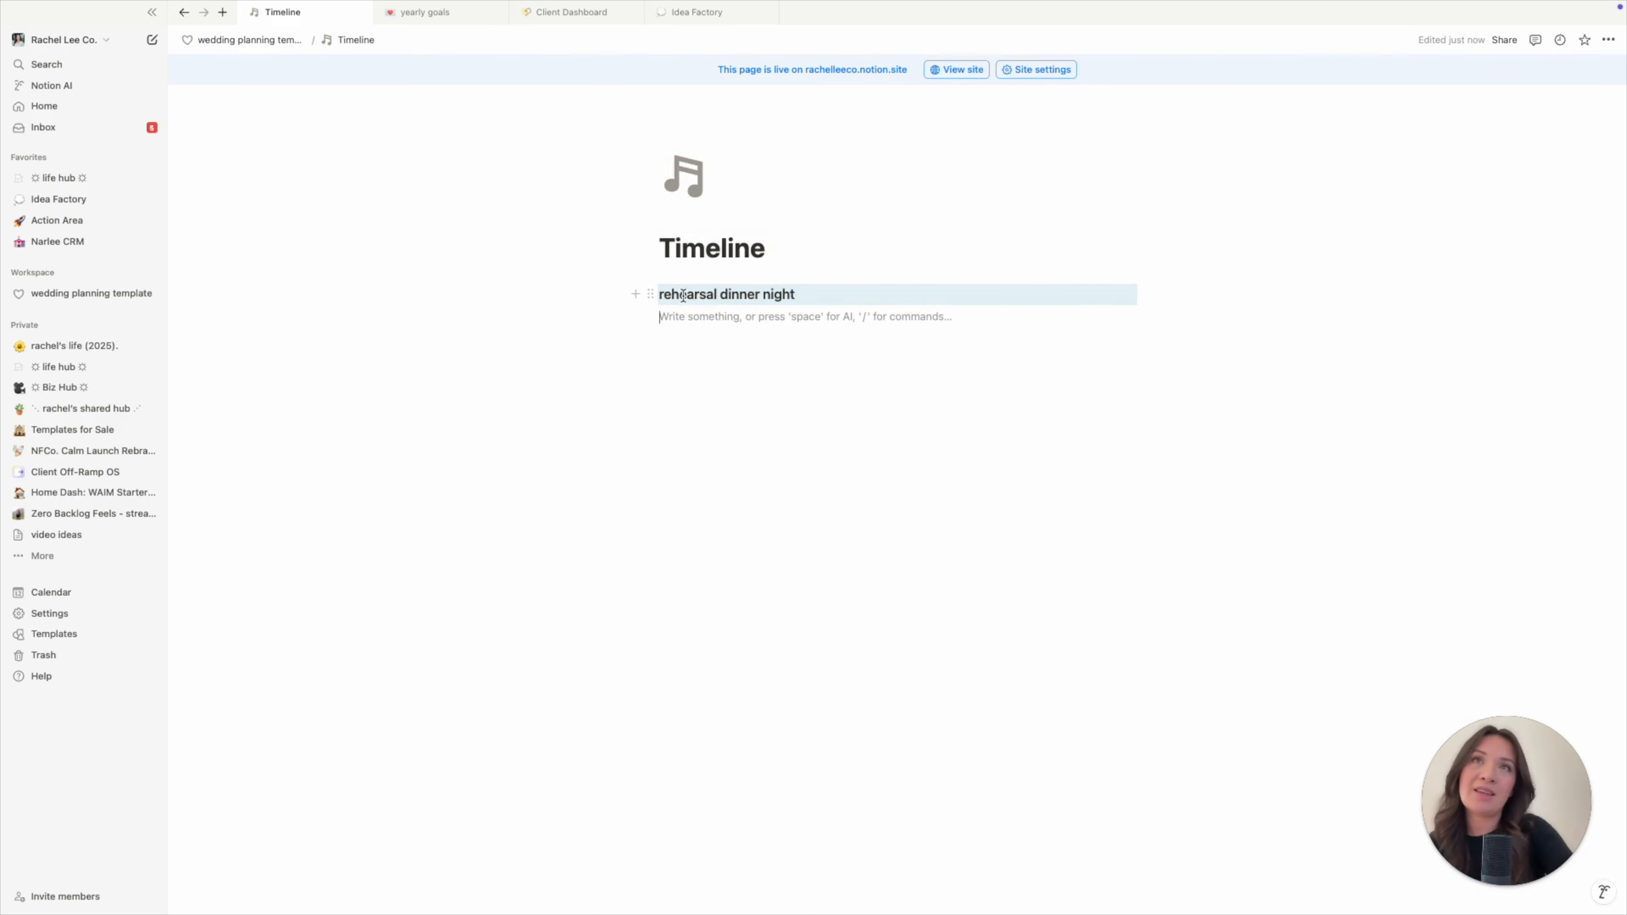
# - Turn the rehearsal dinner night heading into a toggle
pyautogui.click(650, 293)
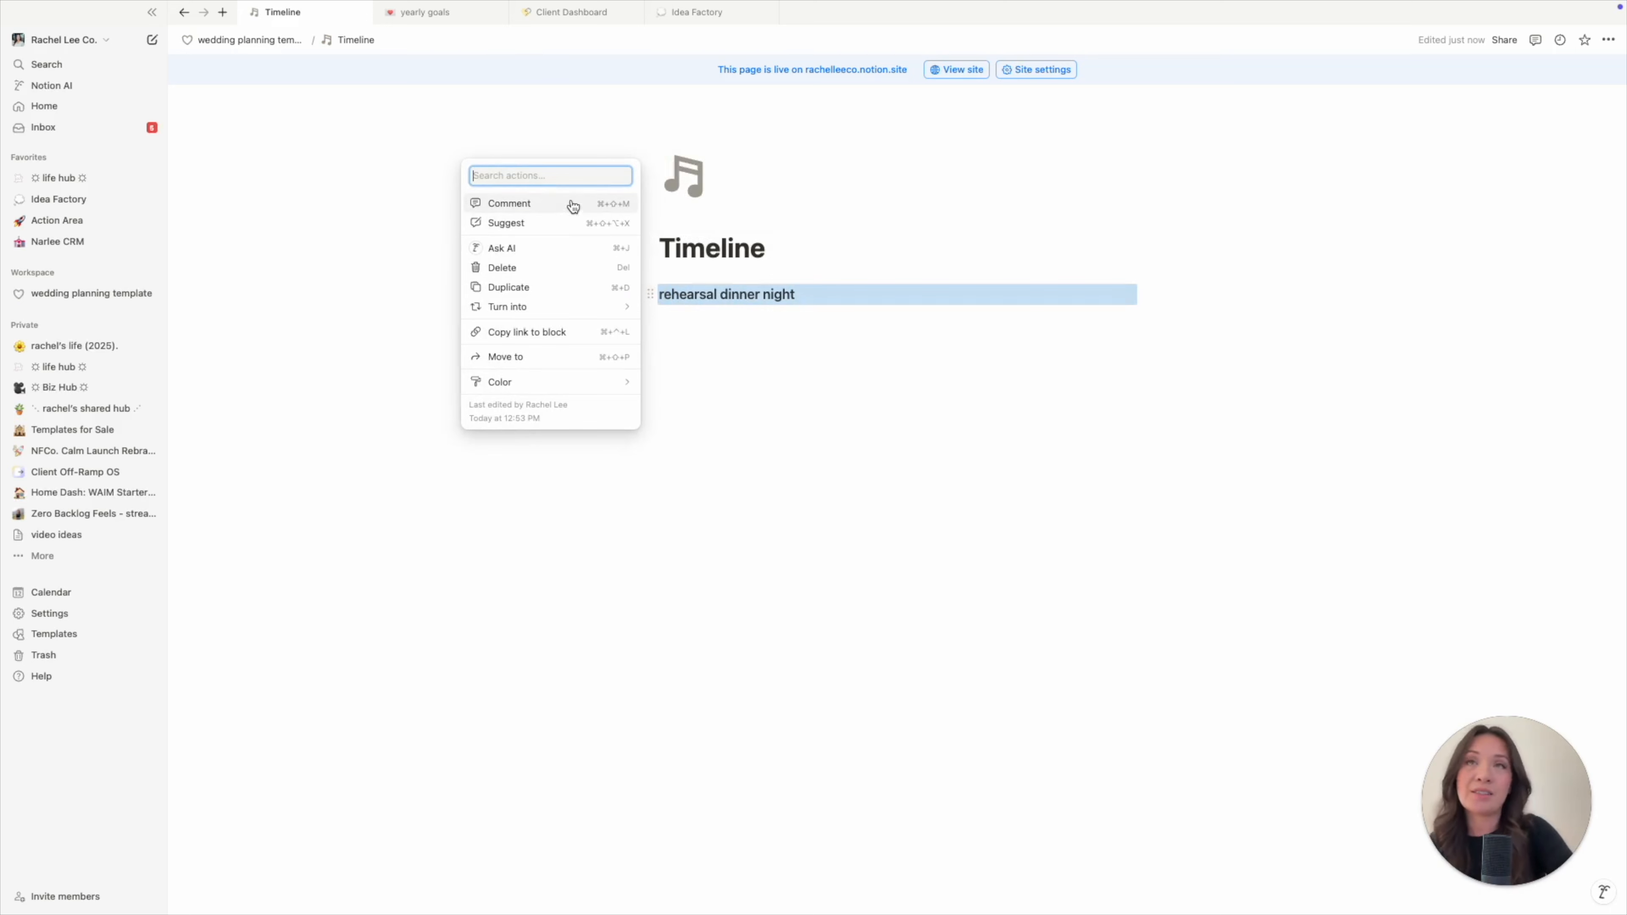
pyautogui.click(551, 309)
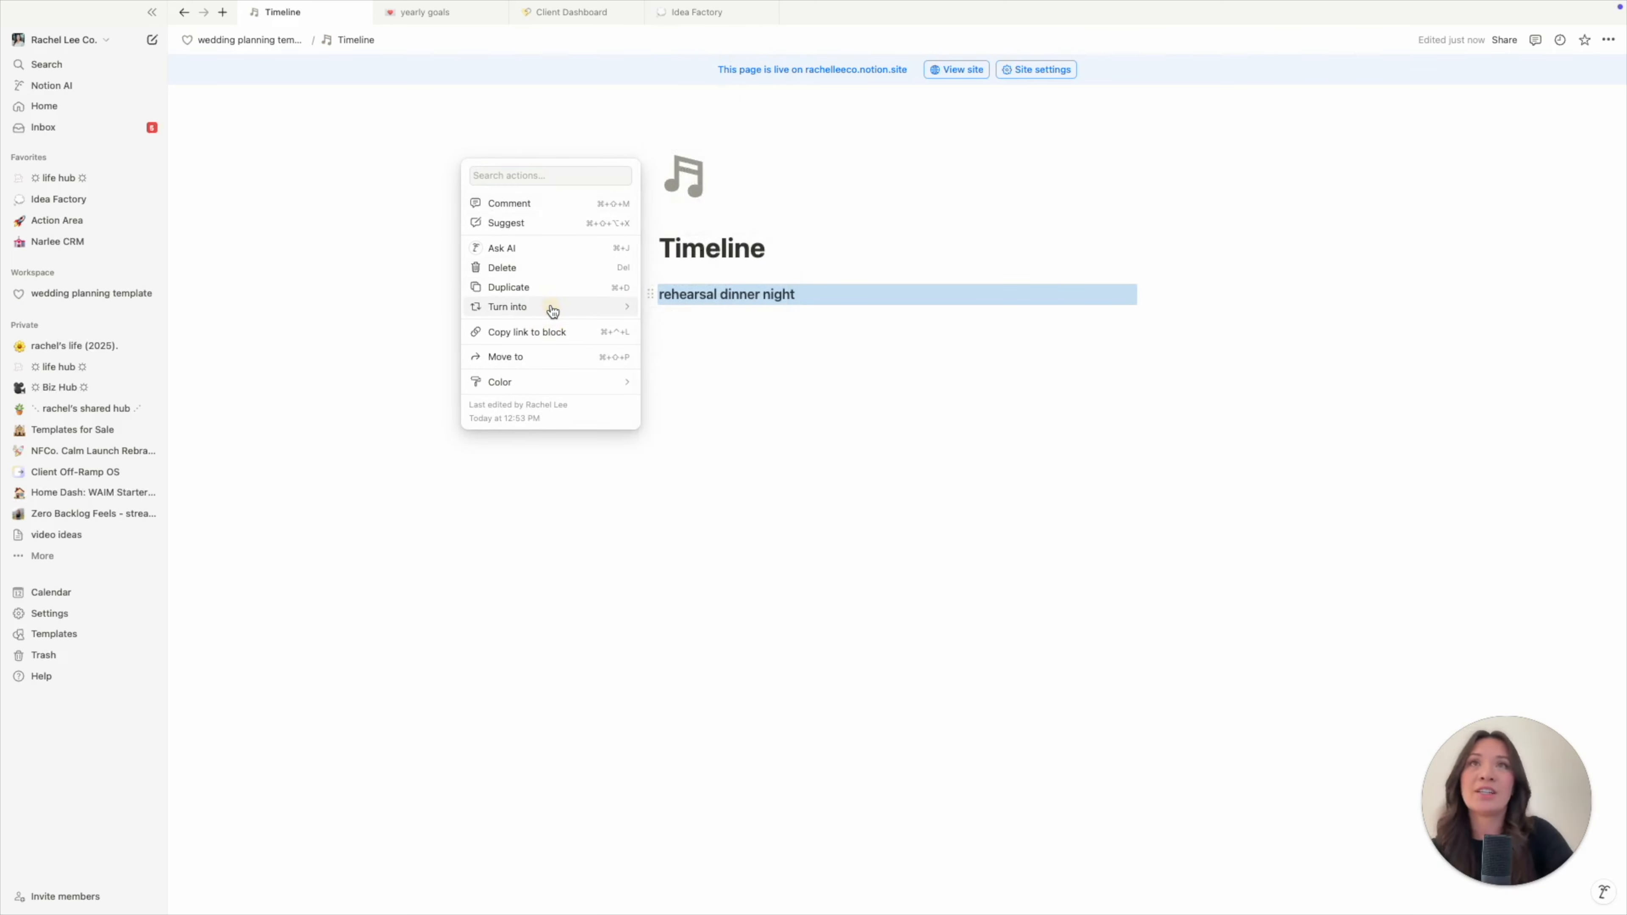
pyautogui.click(685, 319)
# - Fill the toggle with an empty numbered list of items 1, 2 and 3
pyautogui.click(697, 308)
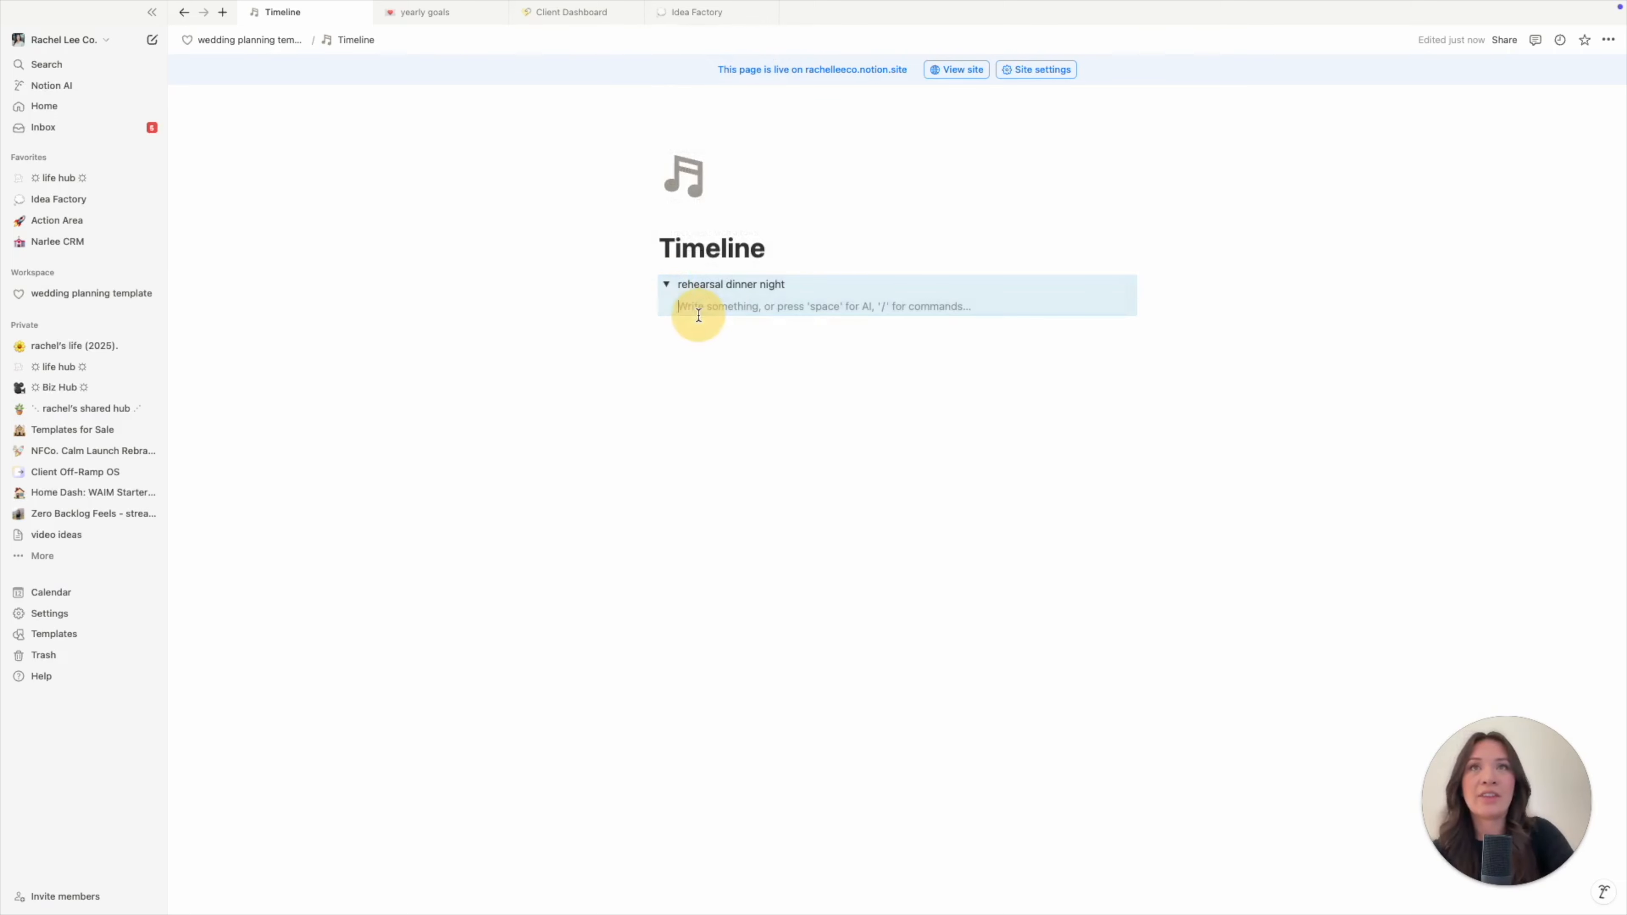
pyautogui.write('1.')
pyautogui.hotkey('shift', 'Tab')
pyautogui.press('BackSpace')
pyautogui.press('BackSpace')
pyautogui.click(763, 306)
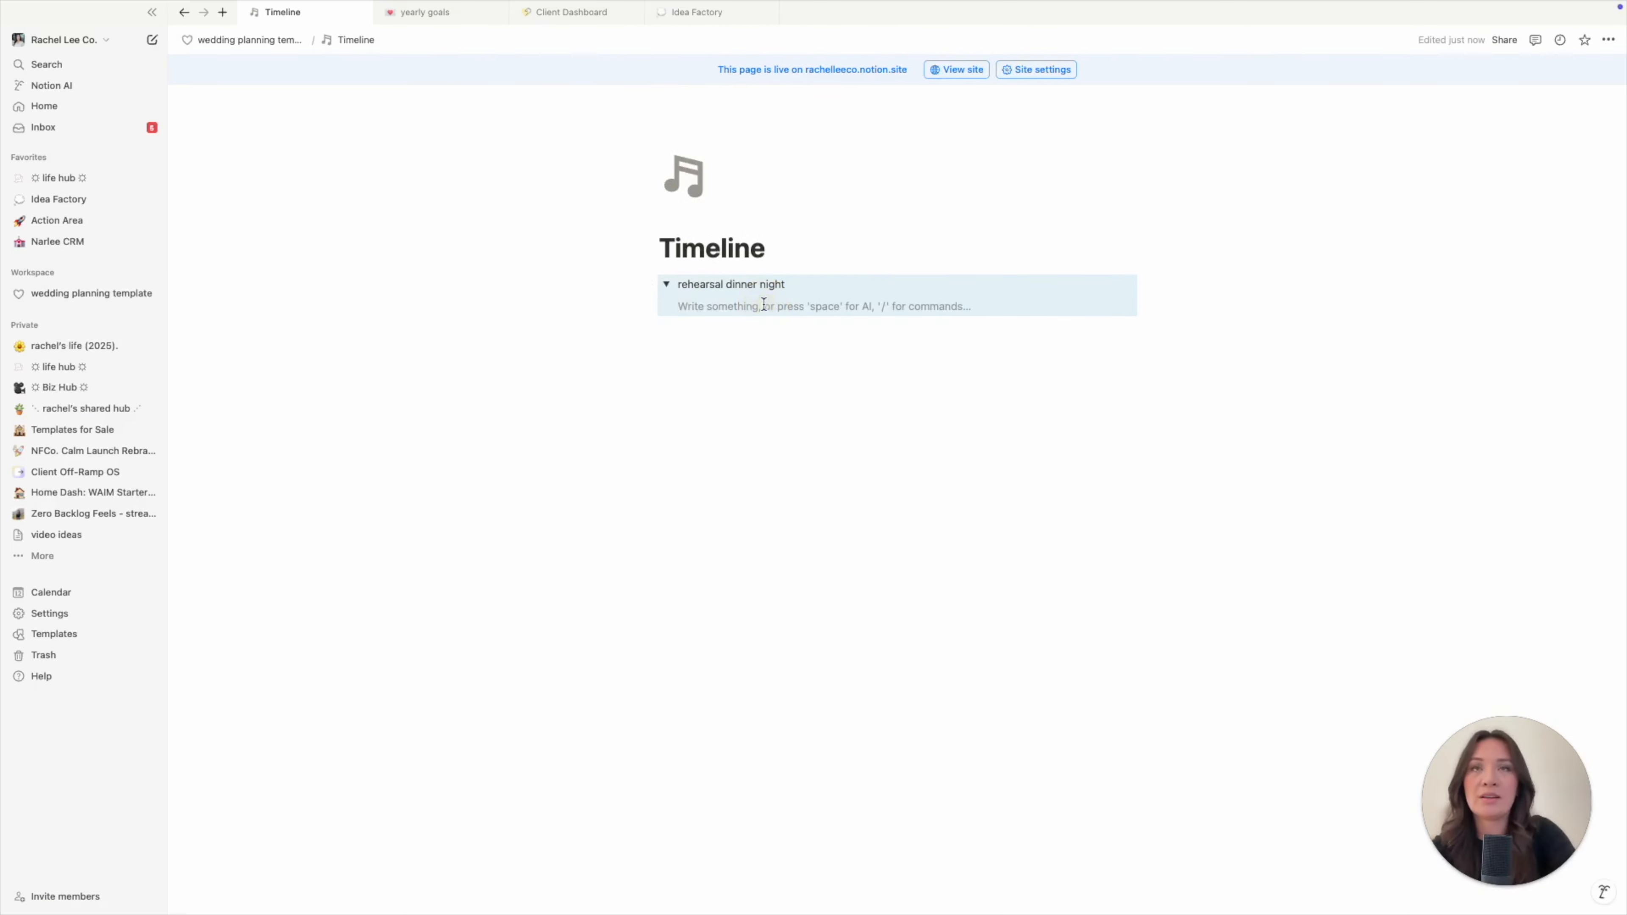
pyautogui.write('1.')
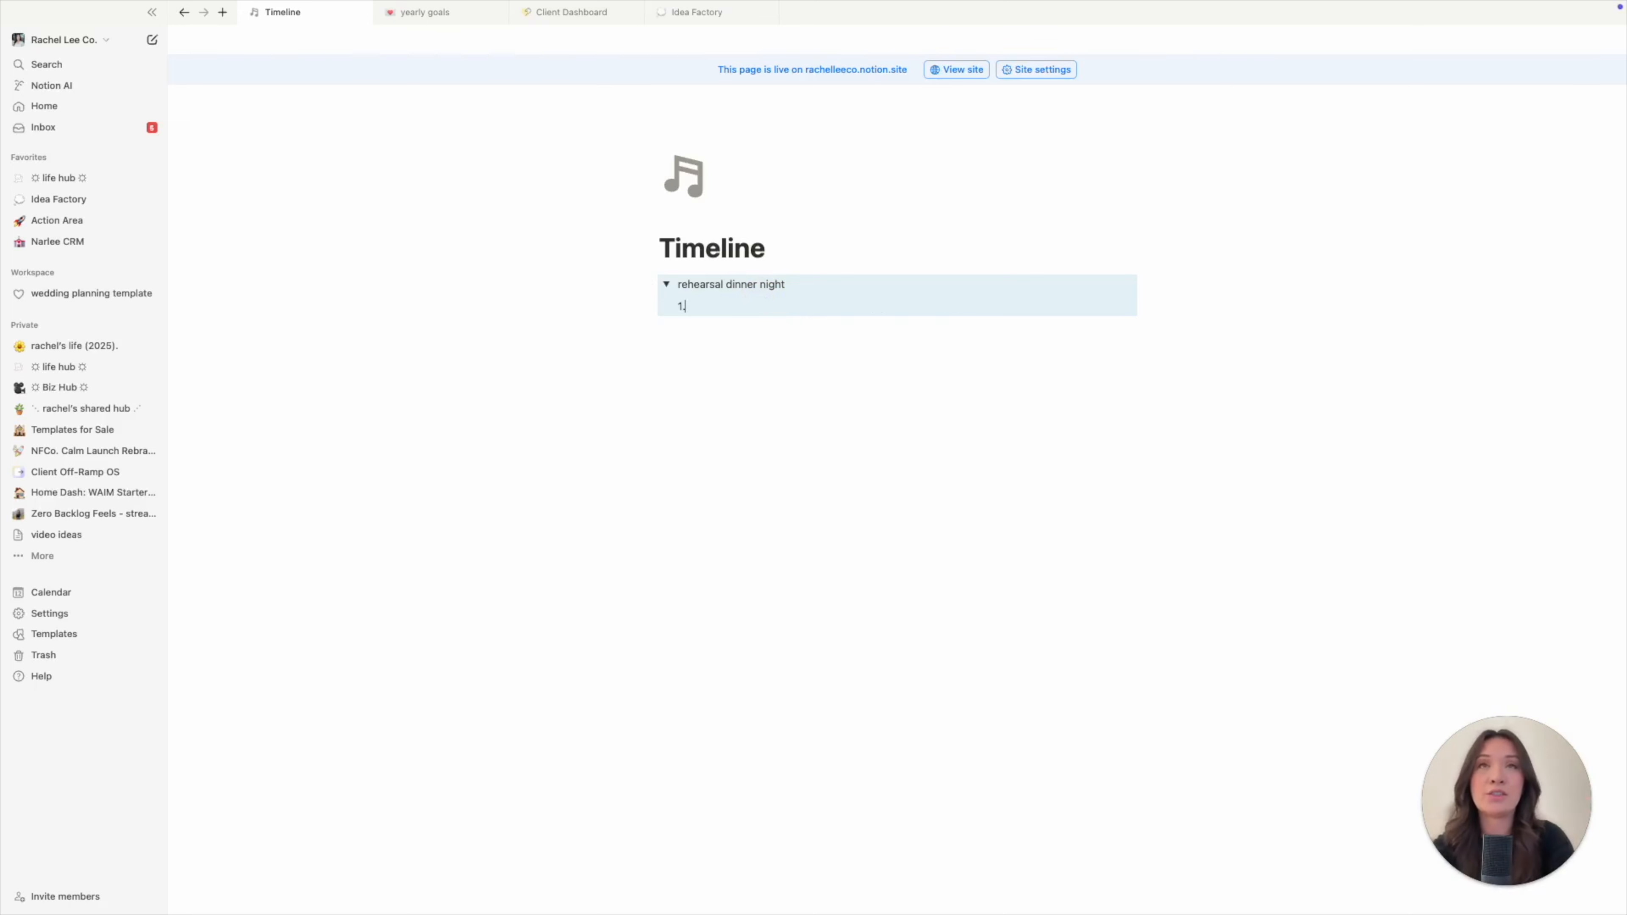
pyautogui.hotkey('shift', 'Return')
pyautogui.hotkey('shift', 'Return')
pyautogui.hotkey('shift', 'Return')
pyautogui.hotkey('shift', 'Return')
pyautogui.hotkey('shift', 'Return')
pyautogui.hotkey('shift', 'Return')
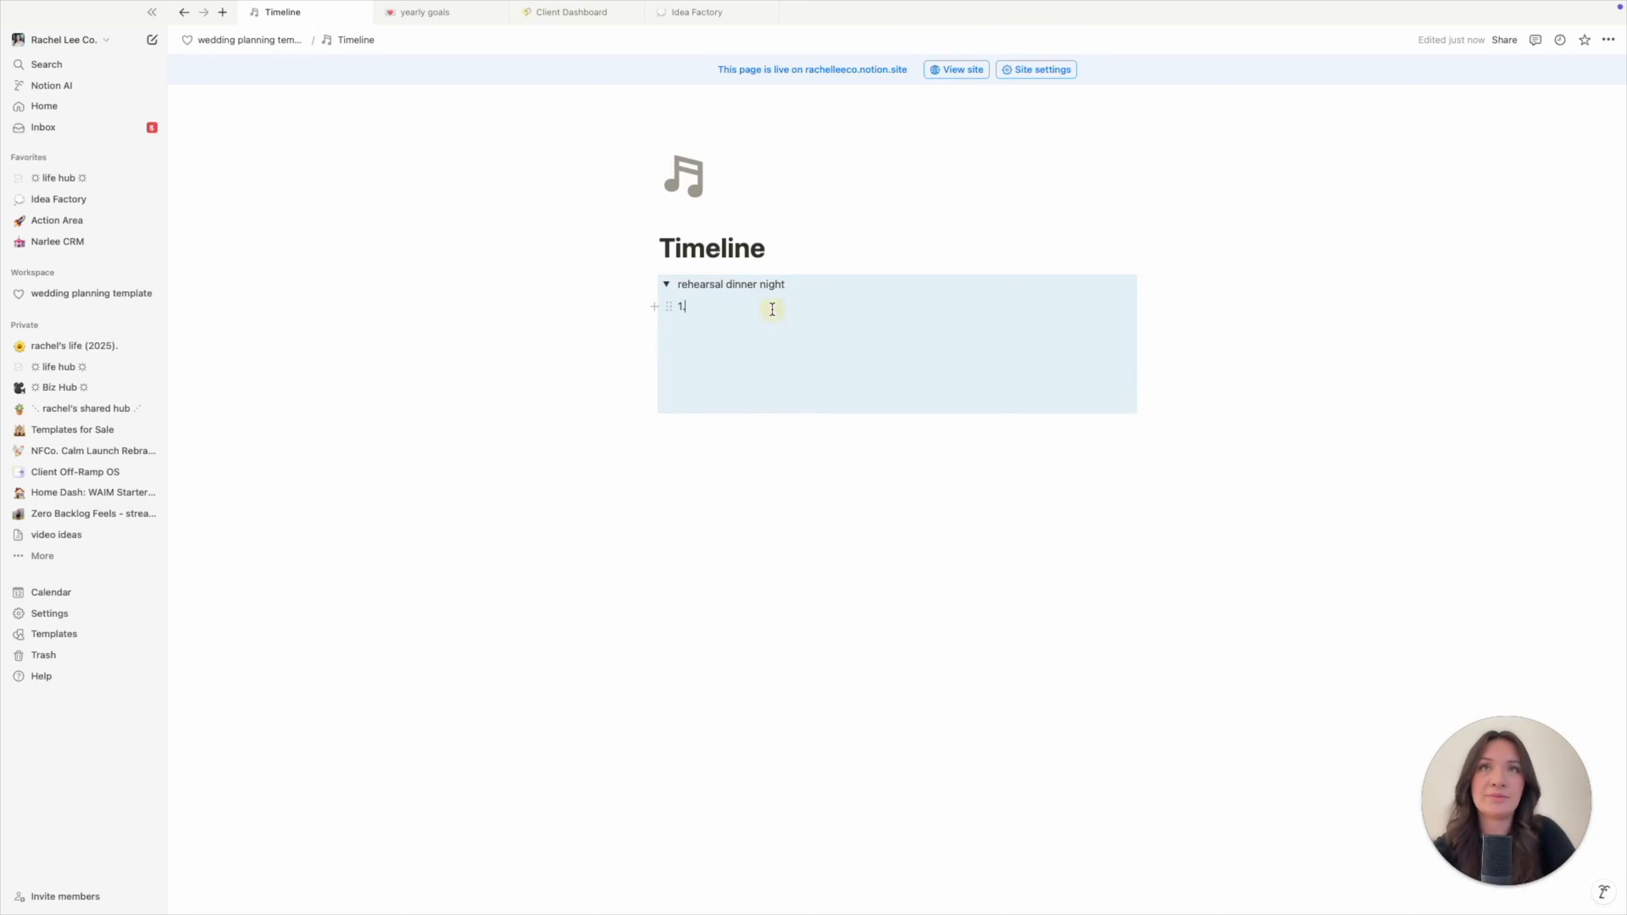
pyautogui.hotkey('shift', 'Return')
pyautogui.write('2.')
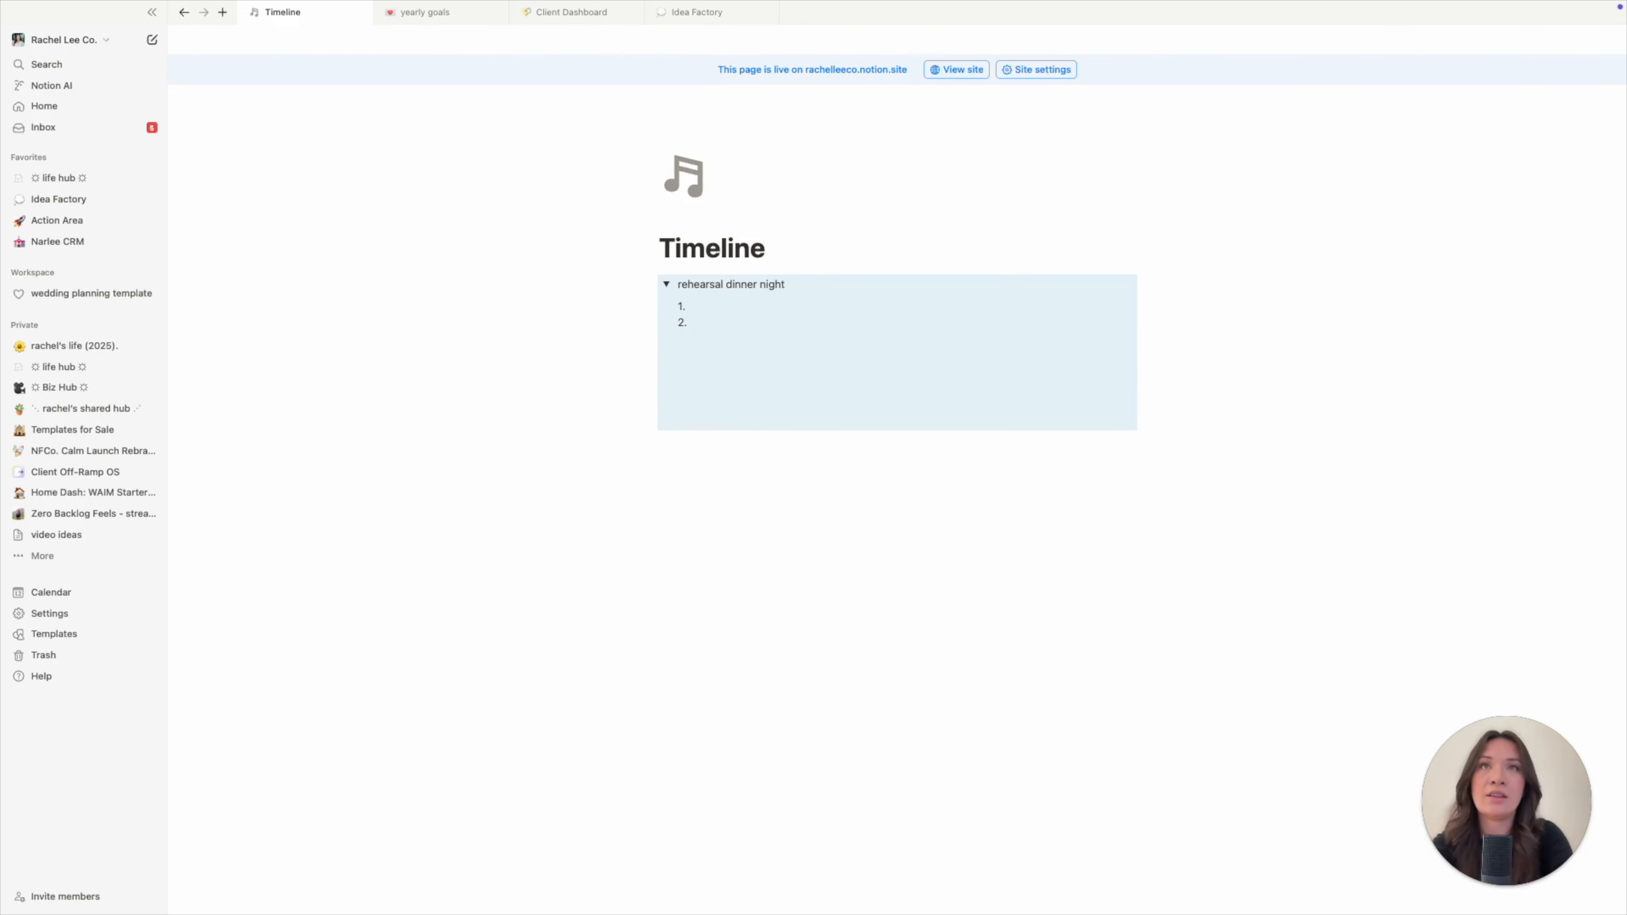
pyautogui.hotkey('shift', 'Return')
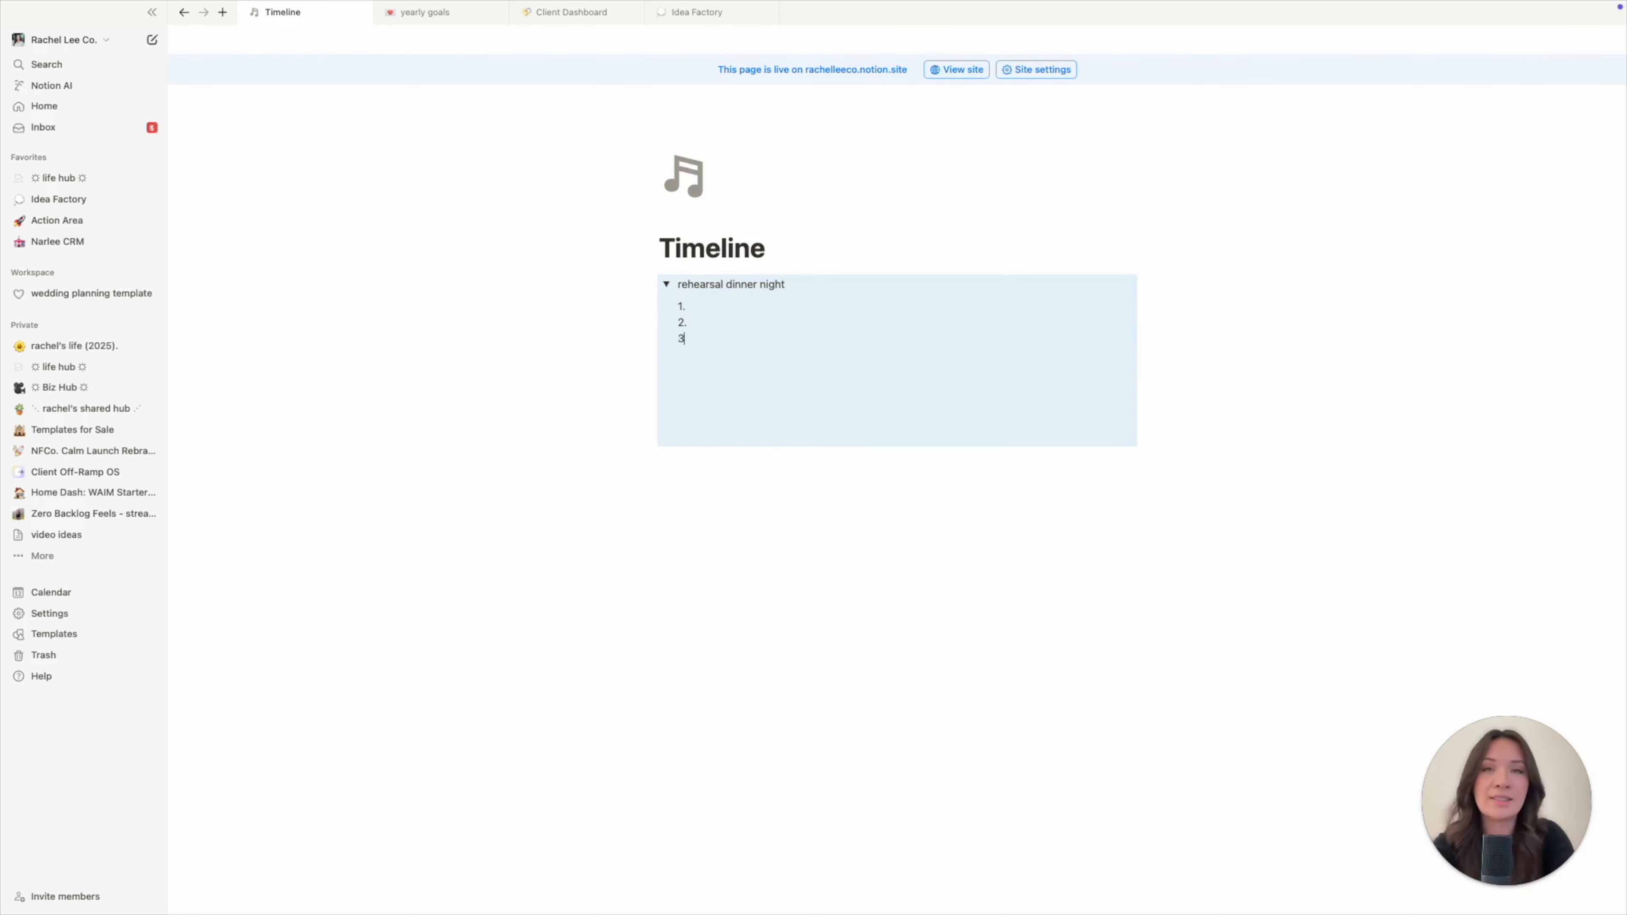
pyautogui.click(722, 495)
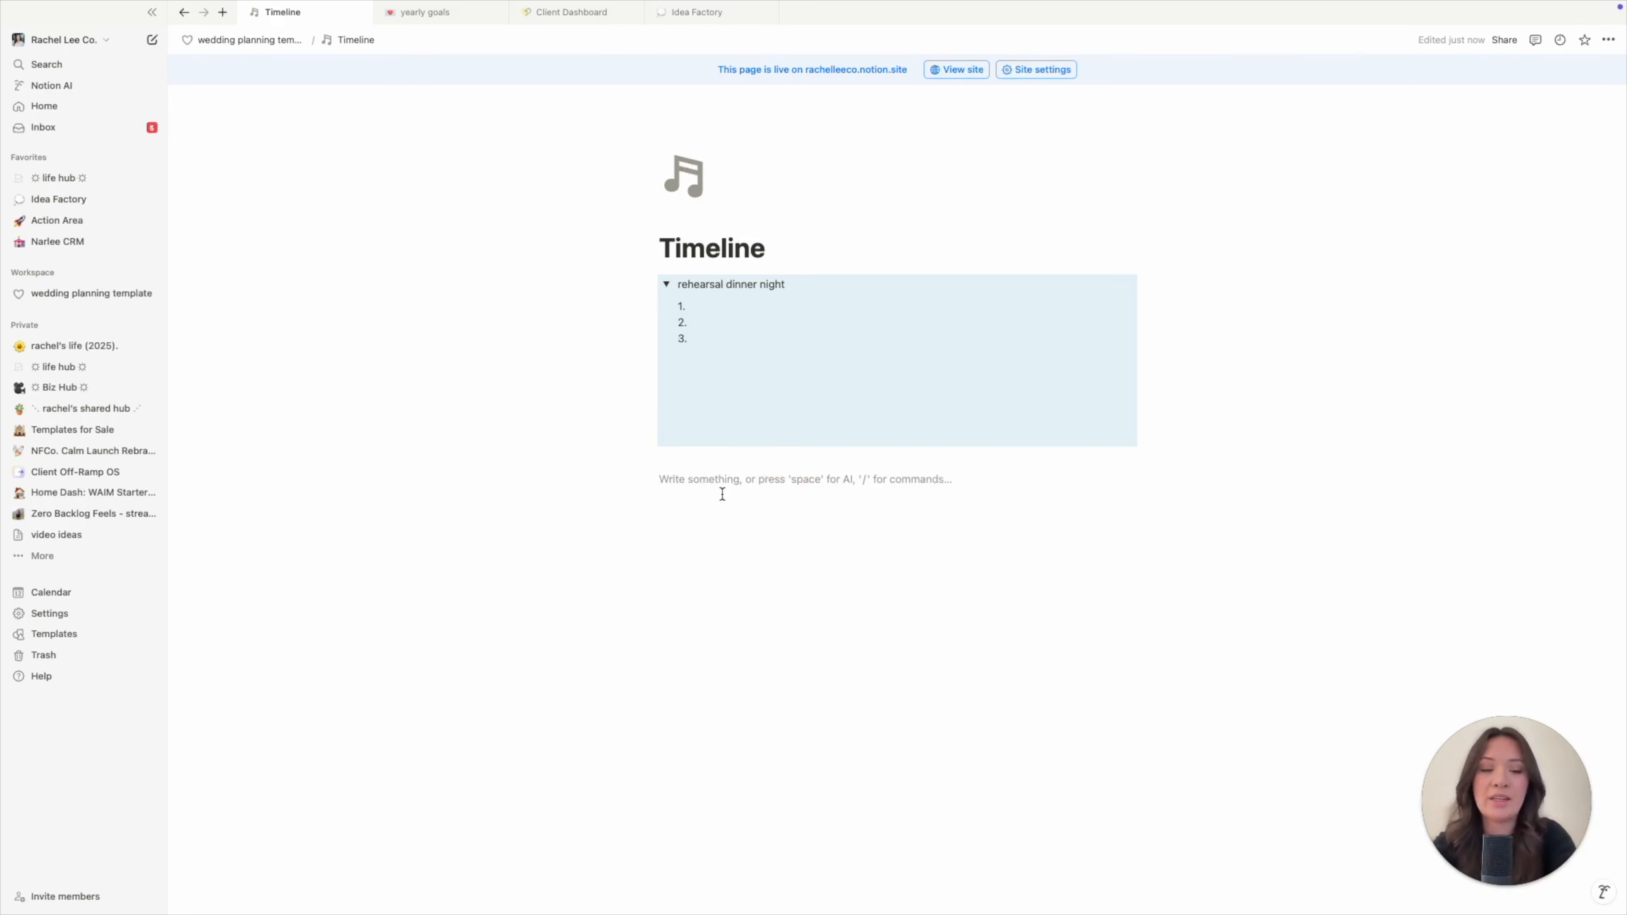
# - Add a Heading 3 'wedding day' below the toggle and italicize 'wedding'
pyautogui.write('/head')
pyautogui.click(734, 601)
pyautogui.write('wedding day')
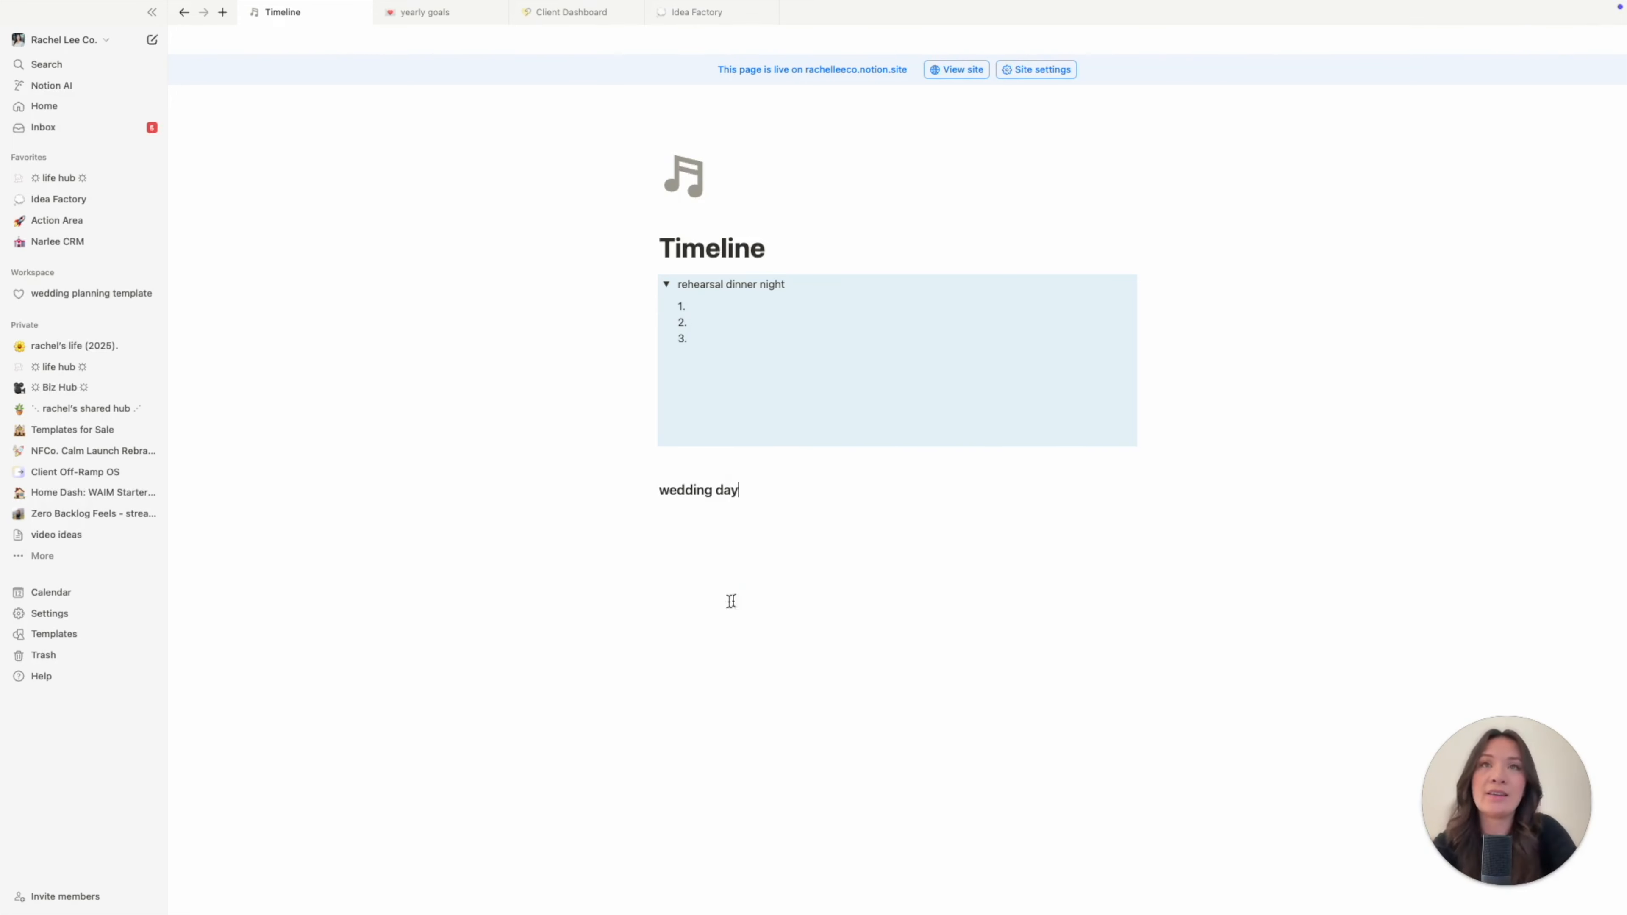
pyautogui.moveTo(662, 490); pyautogui.dragTo(713, 491)
pyautogui.hotkey('ctrl', 'i')
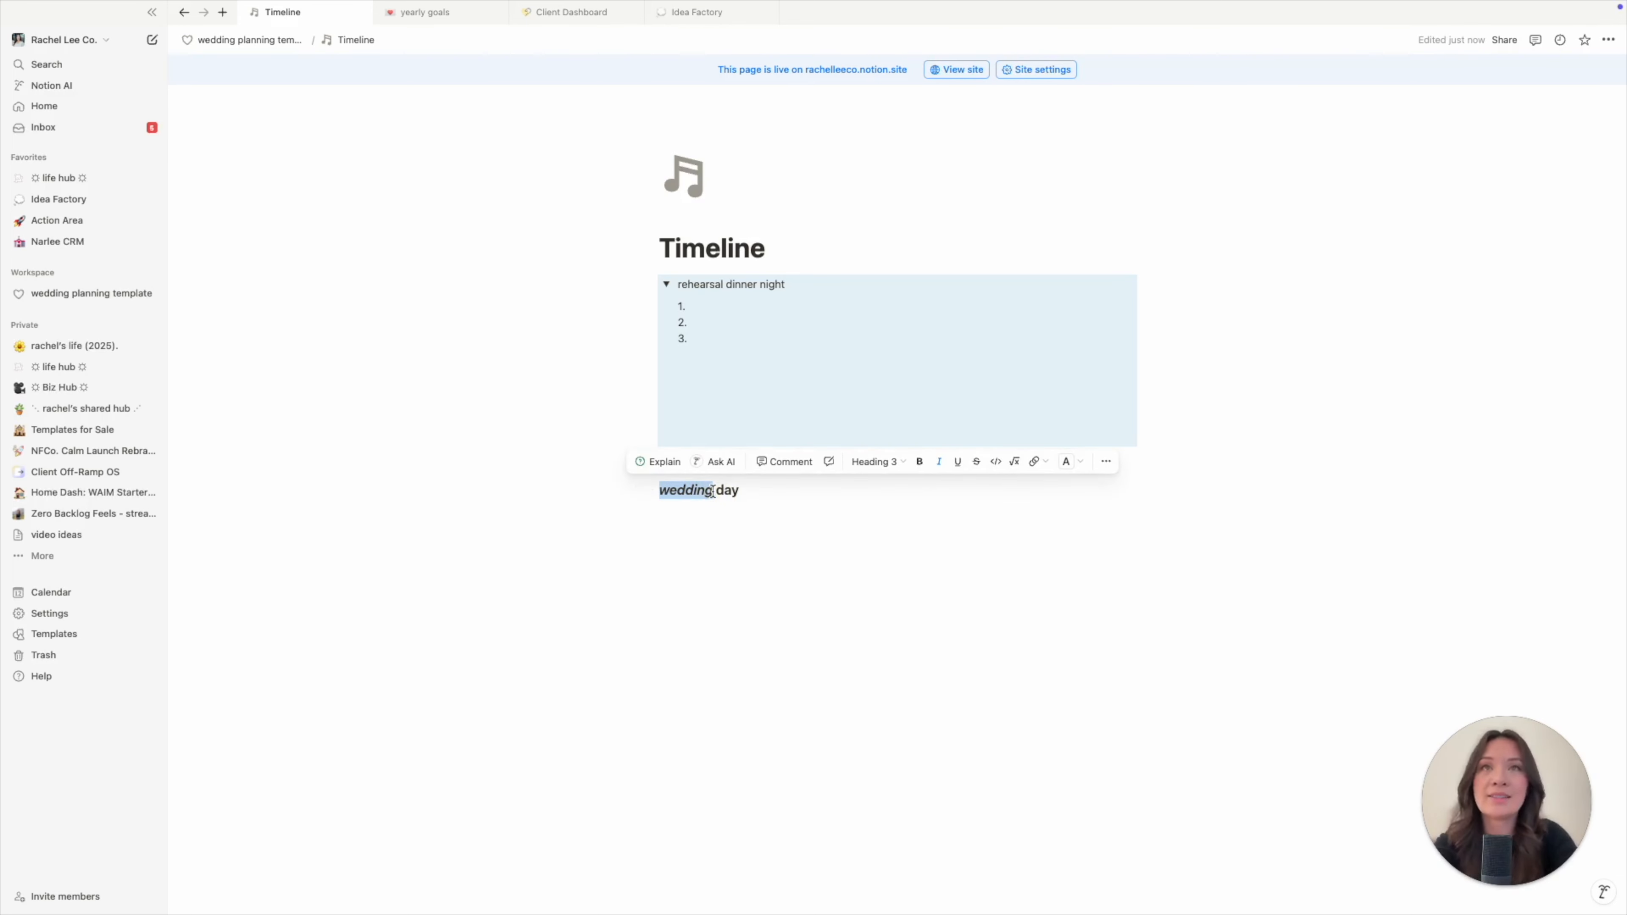
# - Switch the page font to Serif
pyautogui.click(801, 511)
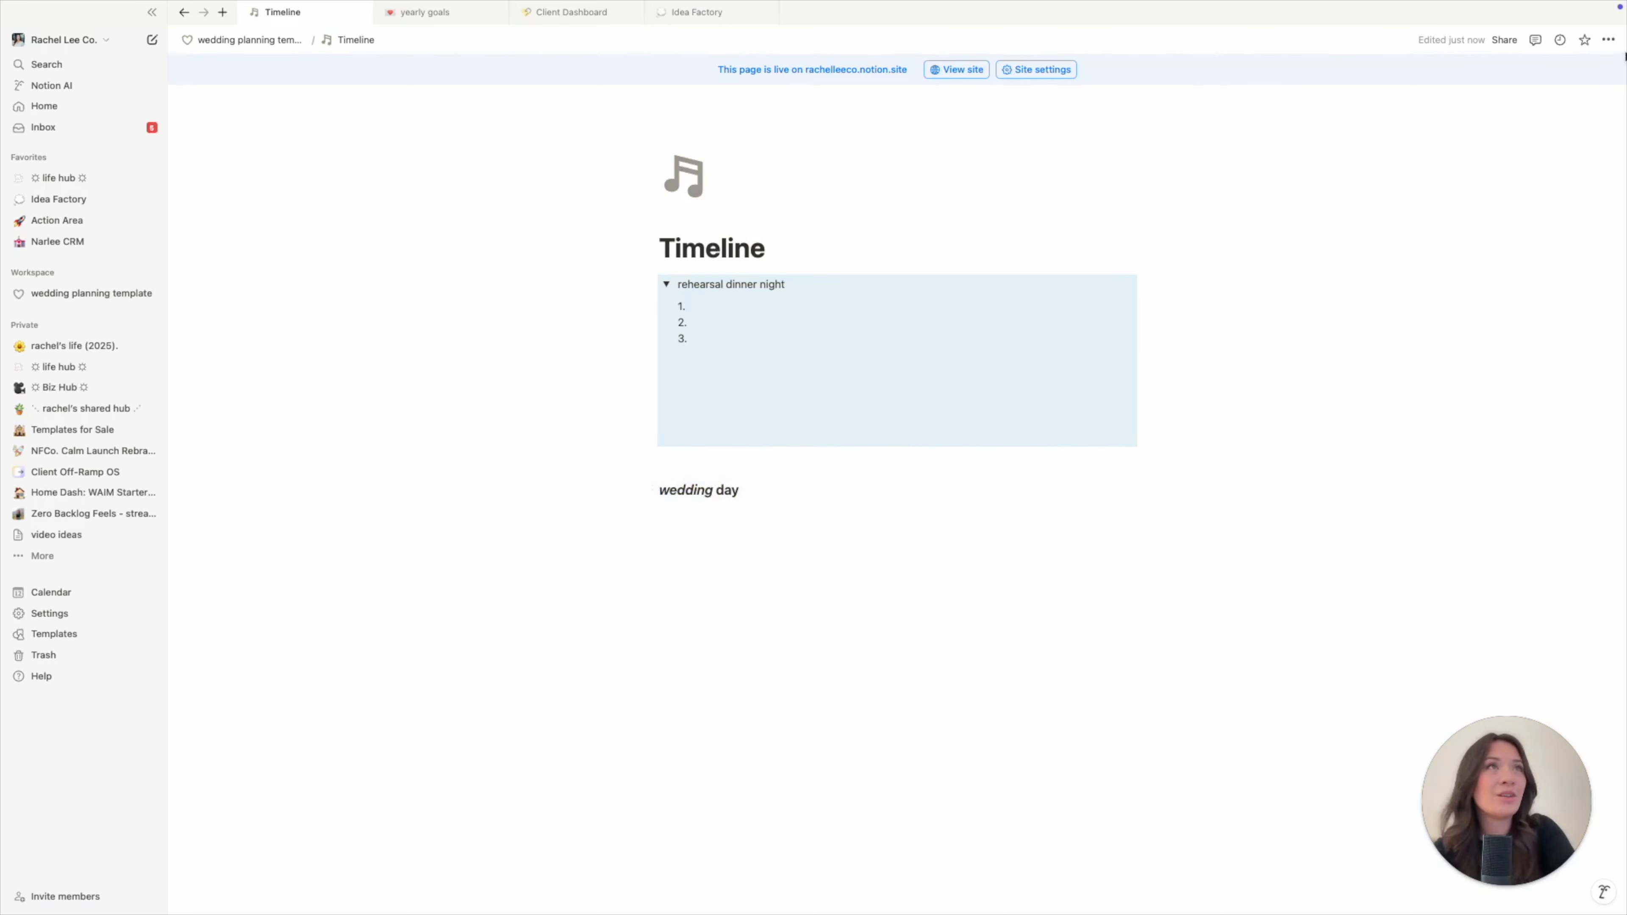
pyautogui.click(1608, 40)
pyautogui.click(1539, 74)
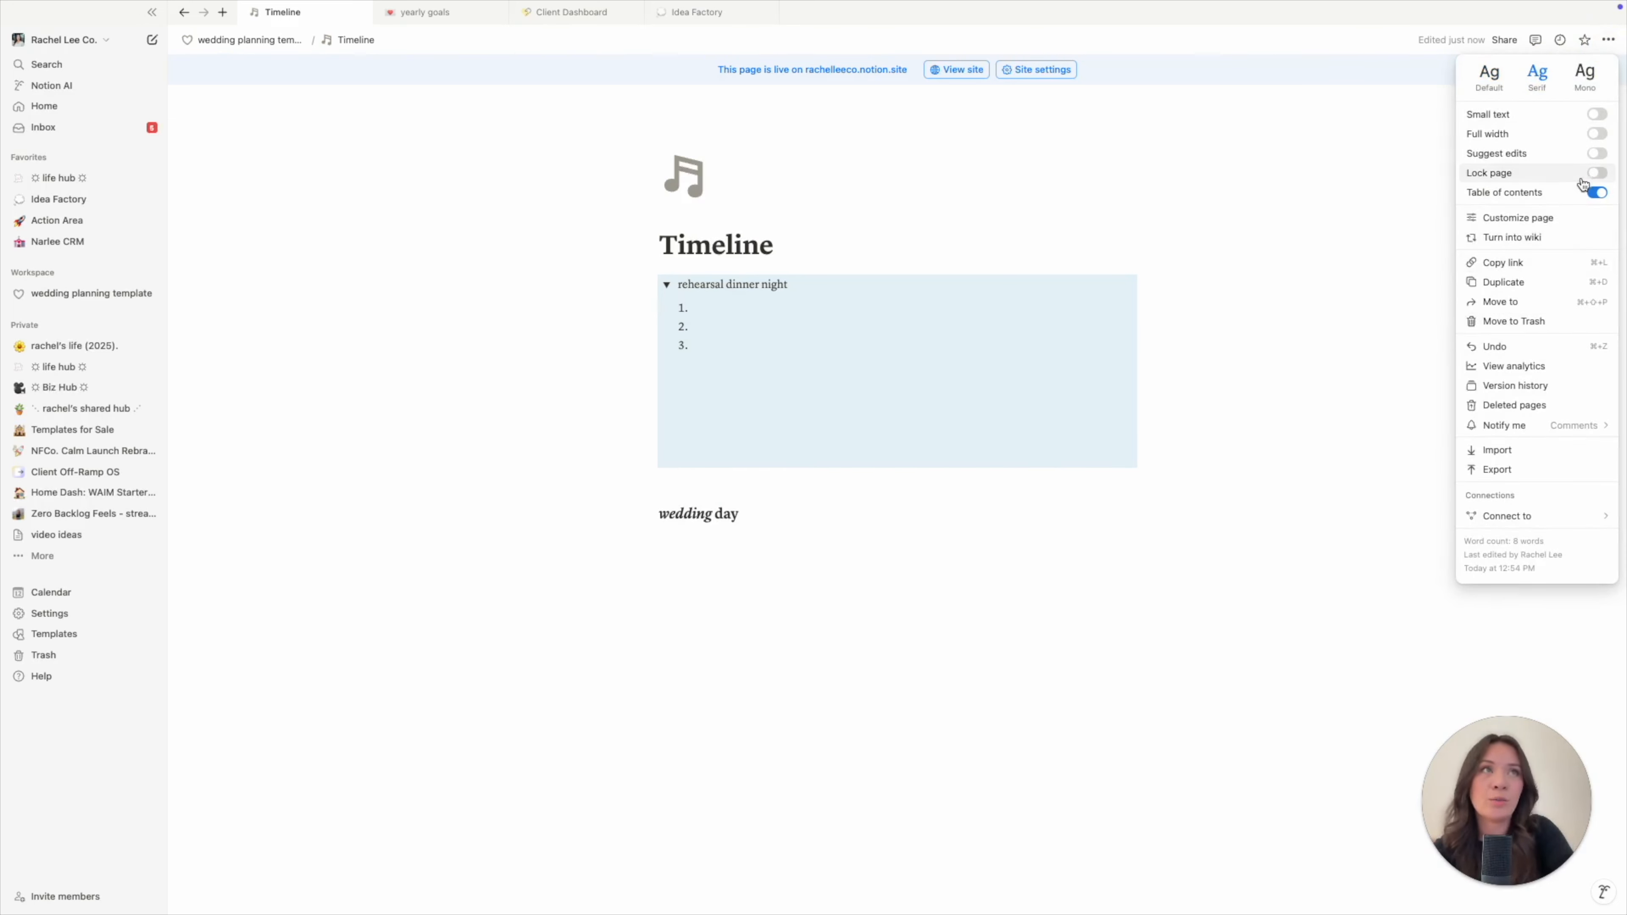
# - Try the full-width and small-text page options, then revert both
pyautogui.click(1597, 134)
pyautogui.click(1597, 114)
pyautogui.click(1597, 114)
pyautogui.click(1597, 134)
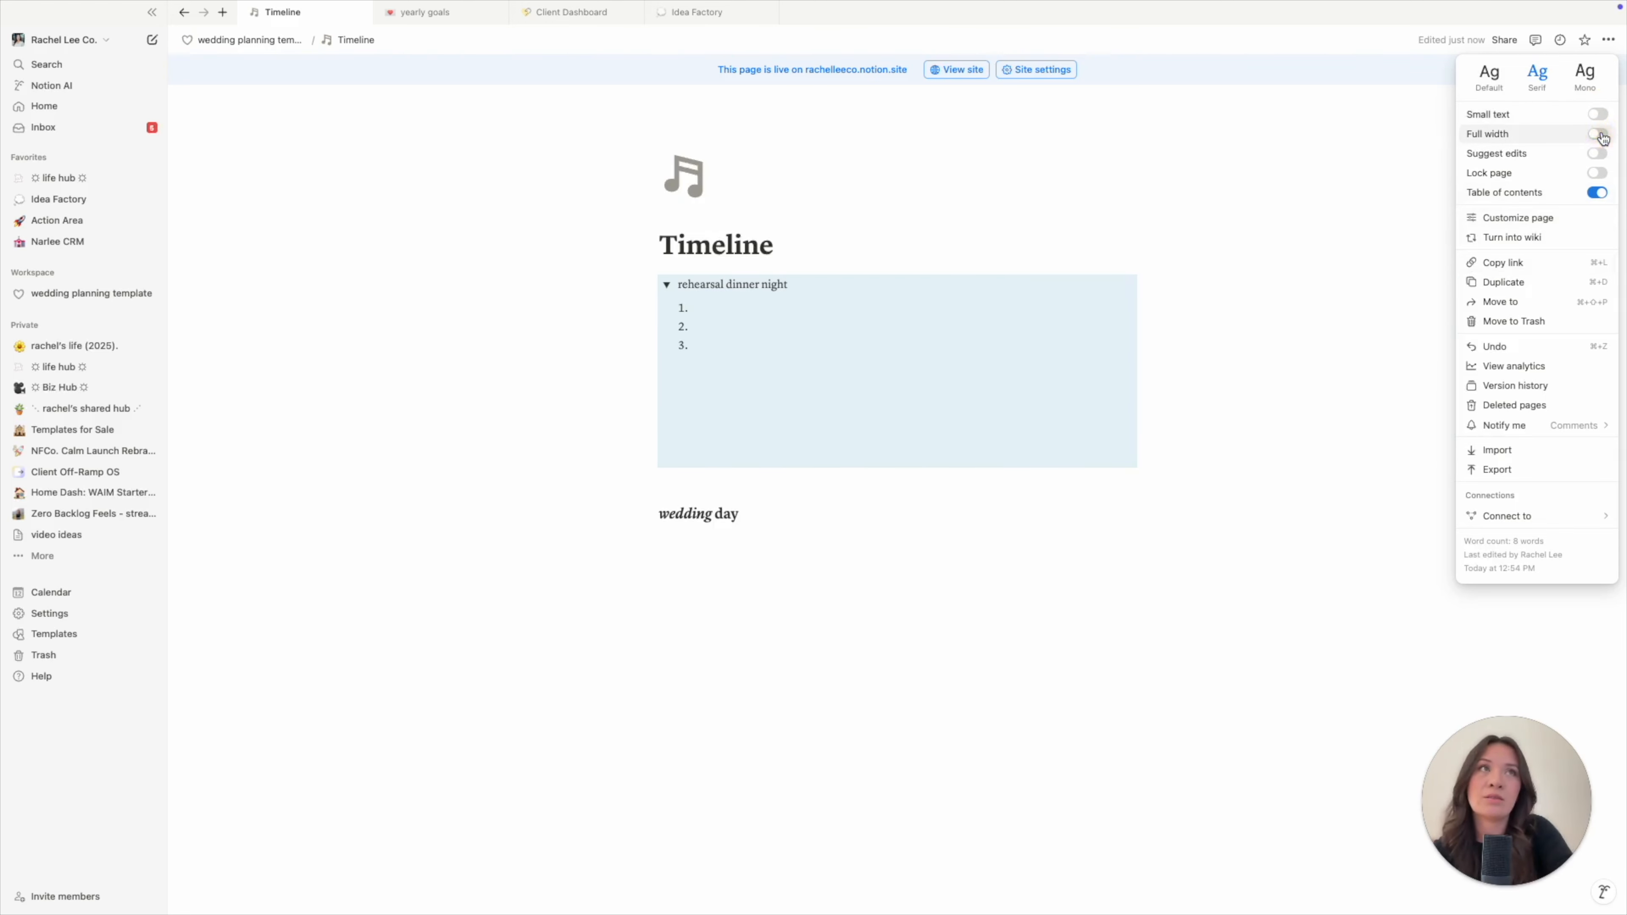
pyautogui.click(972, 551)
# - Give the wedding day heading a purple background
pyautogui.click(870, 522)
pyautogui.click(649, 514)
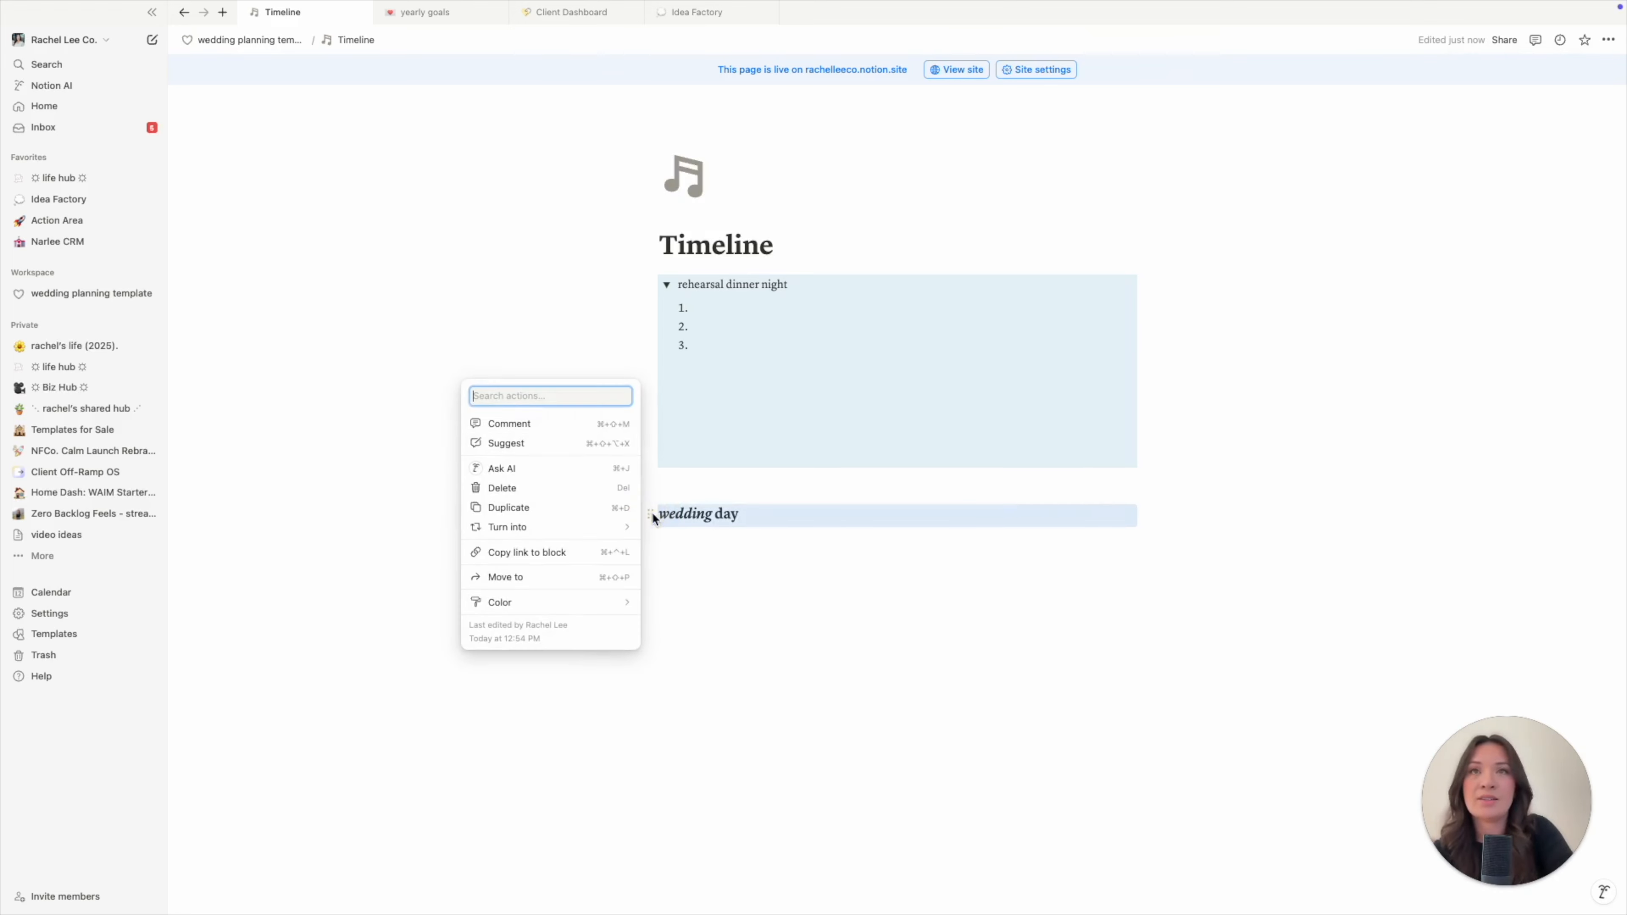
pyautogui.moveTo(548, 607)
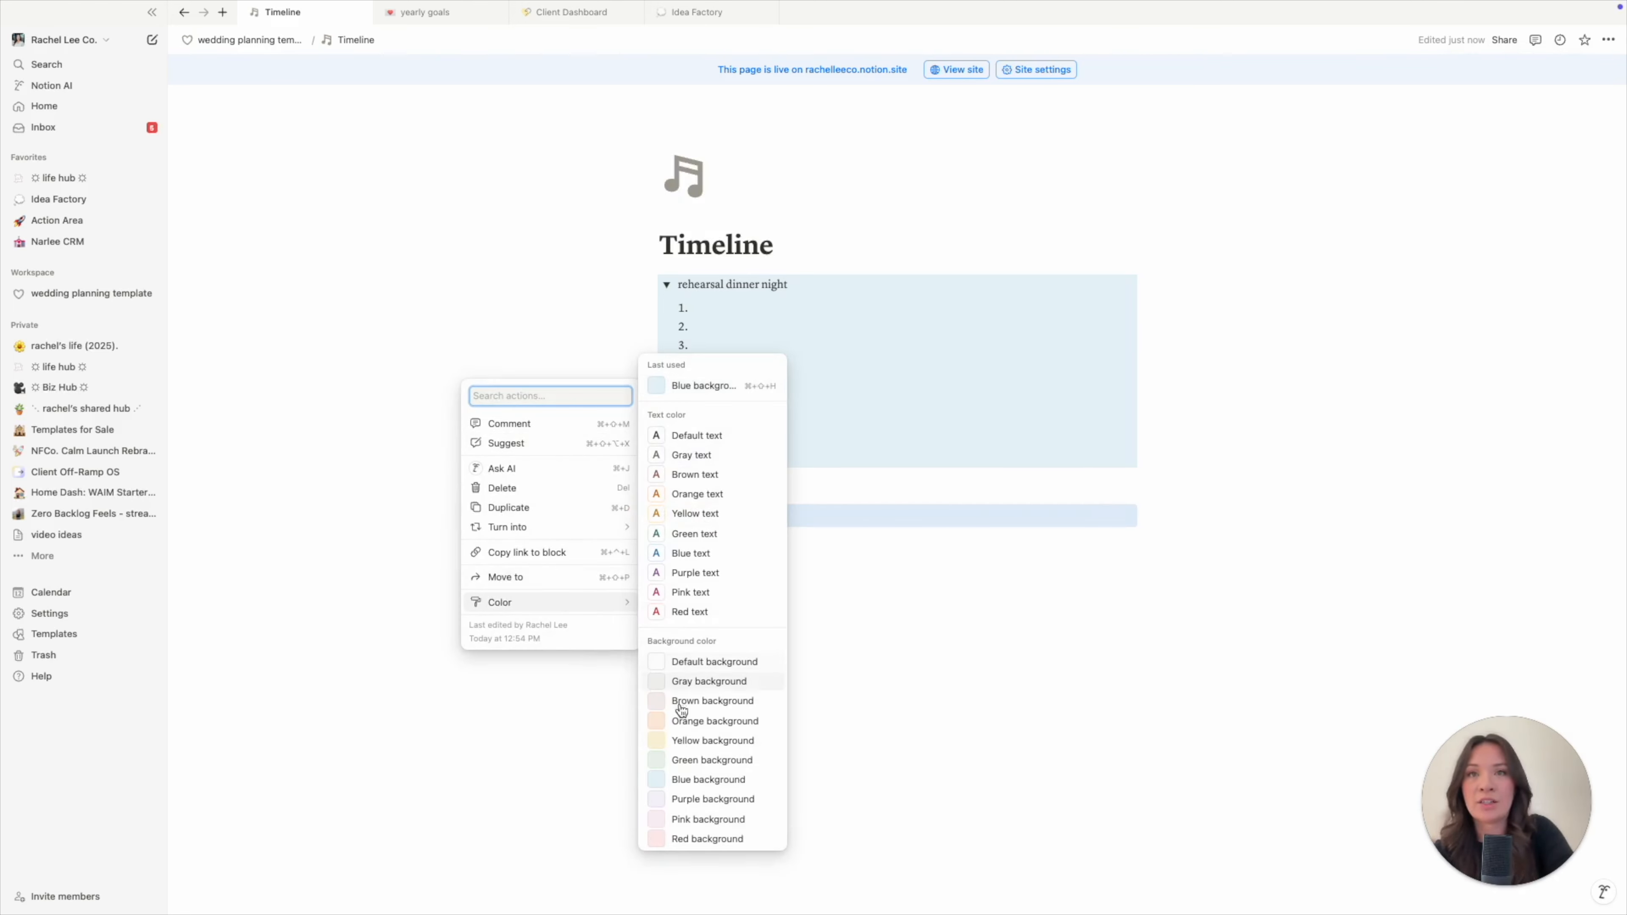
pyautogui.click(704, 798)
# - Add the line '9:00 - hair and makeup begins' under wedding day
pyautogui.click(773, 557)
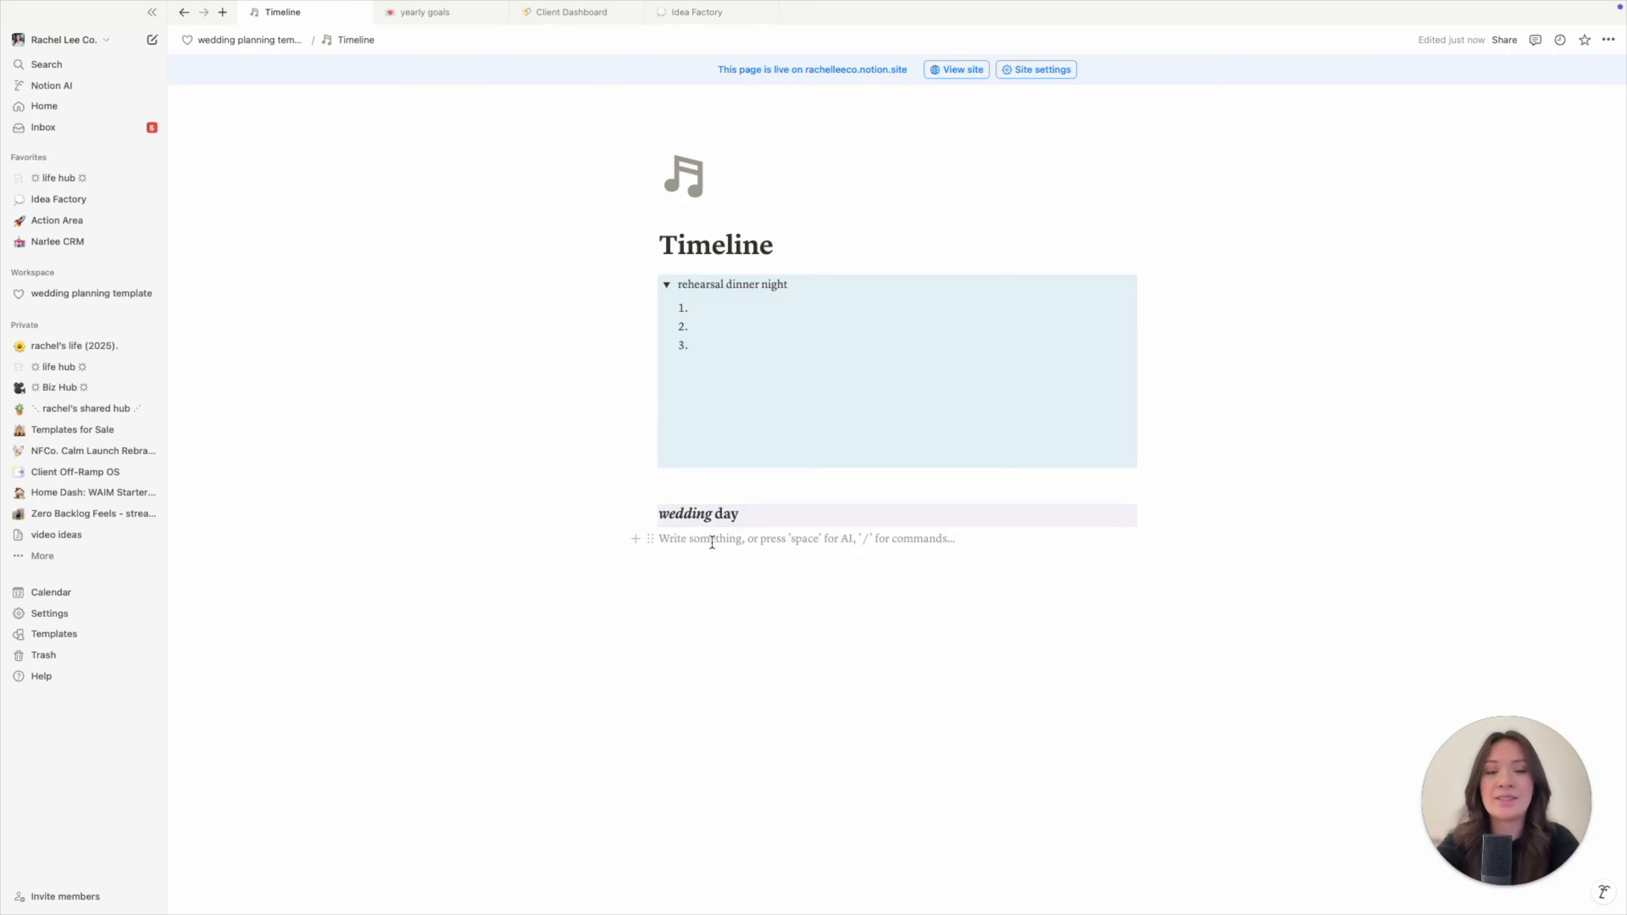
pyautogui.write('9')
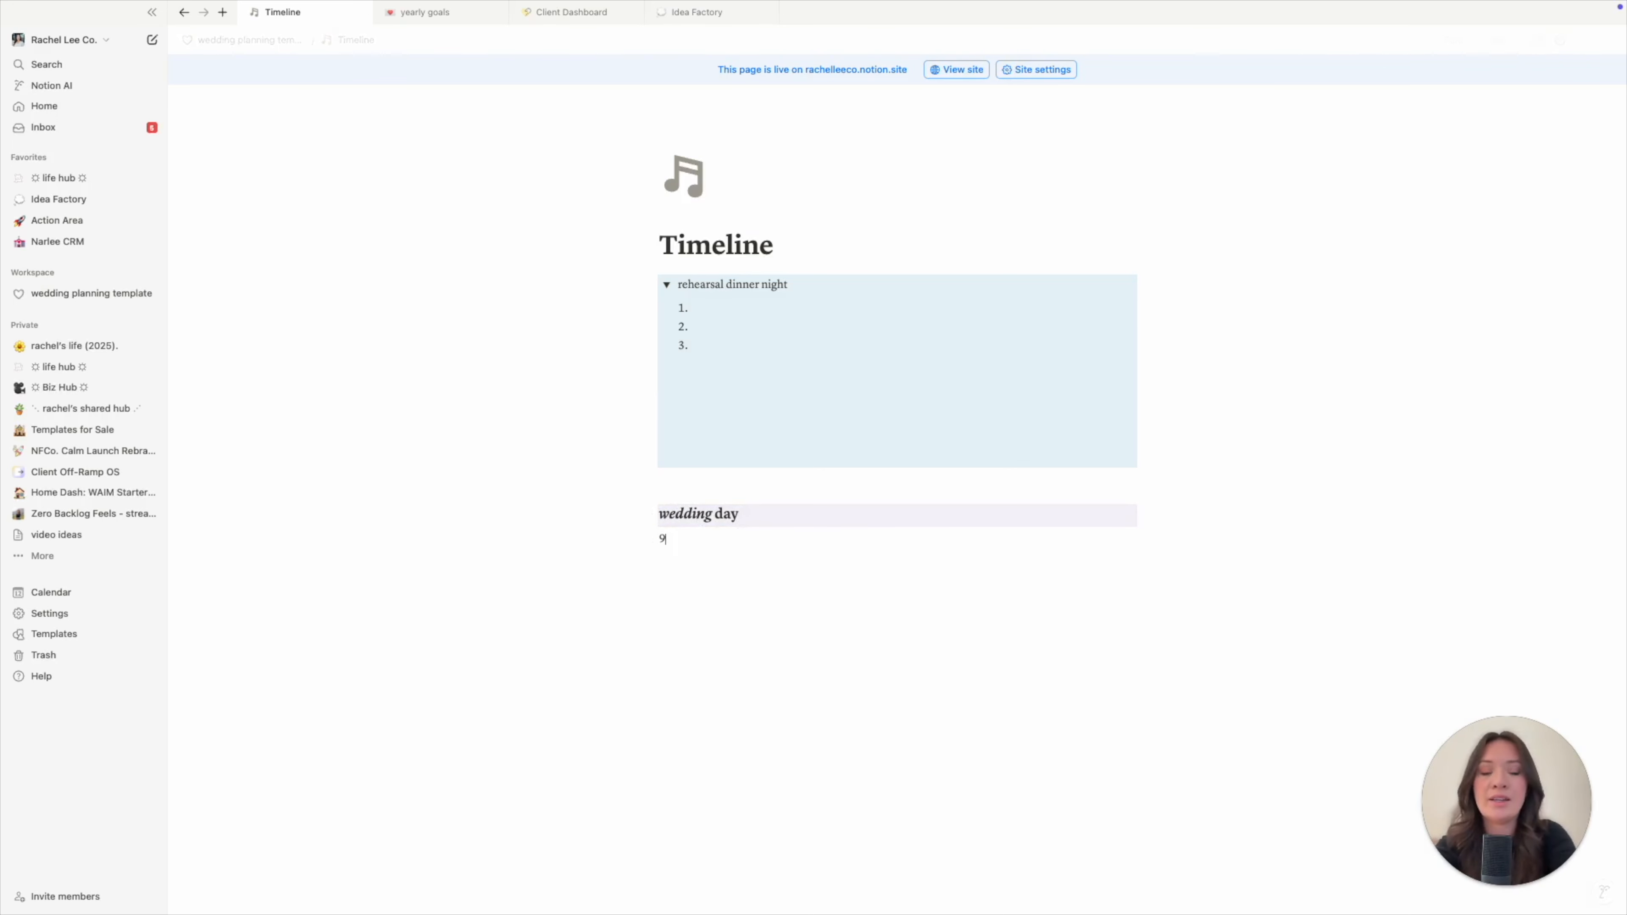
pyautogui.write(':00 - hair and mkae')
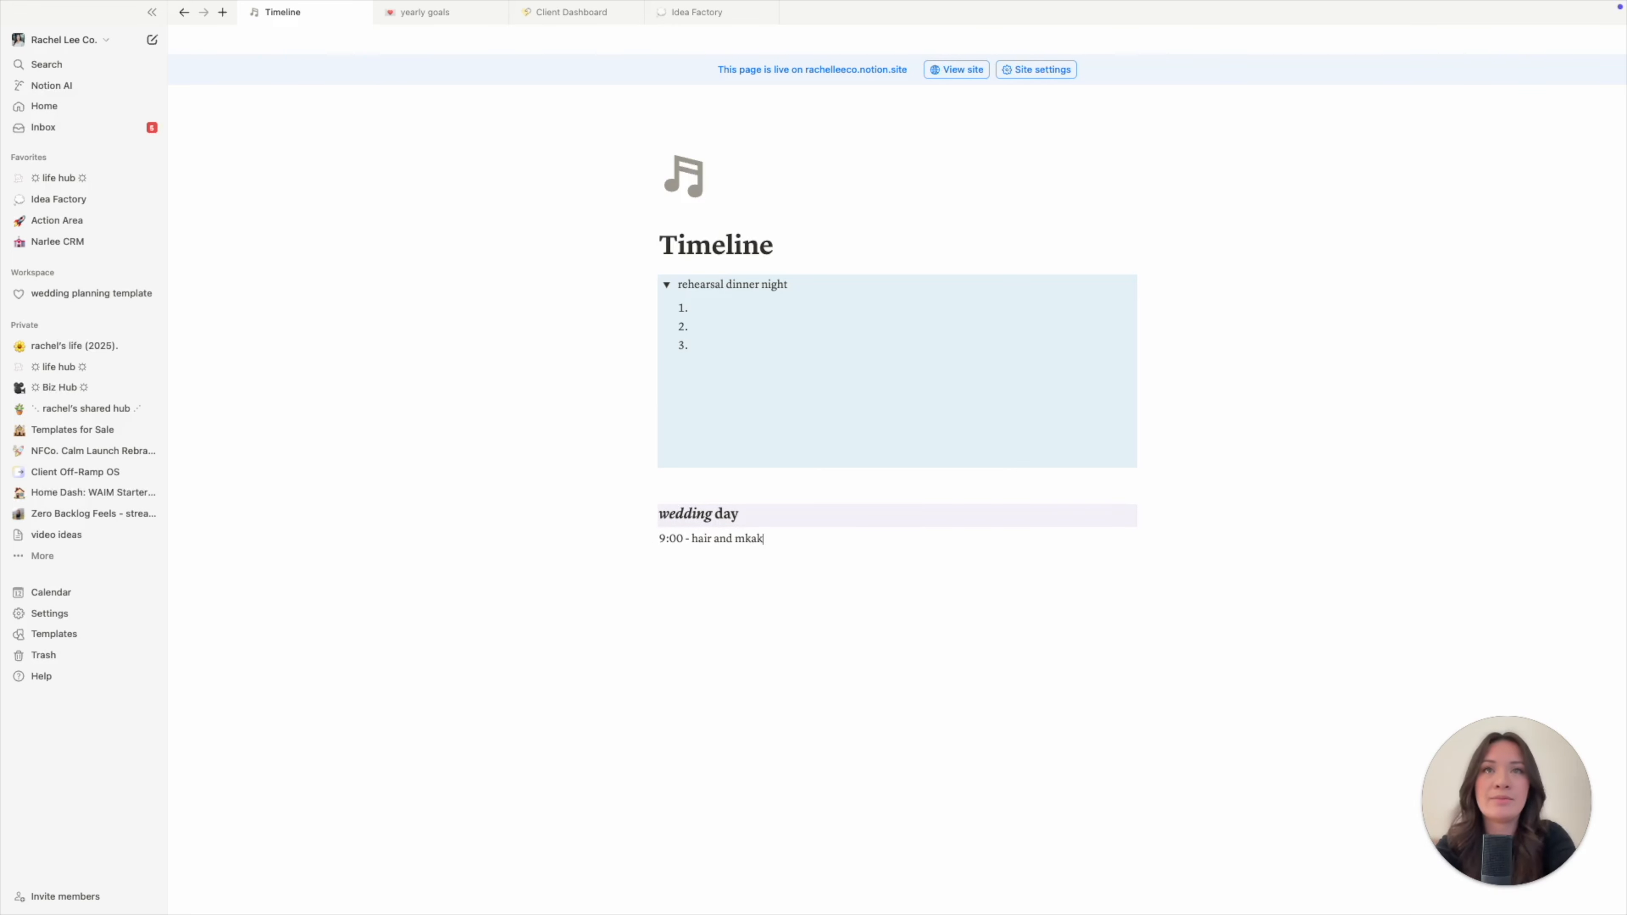
pyautogui.write('eup begin')
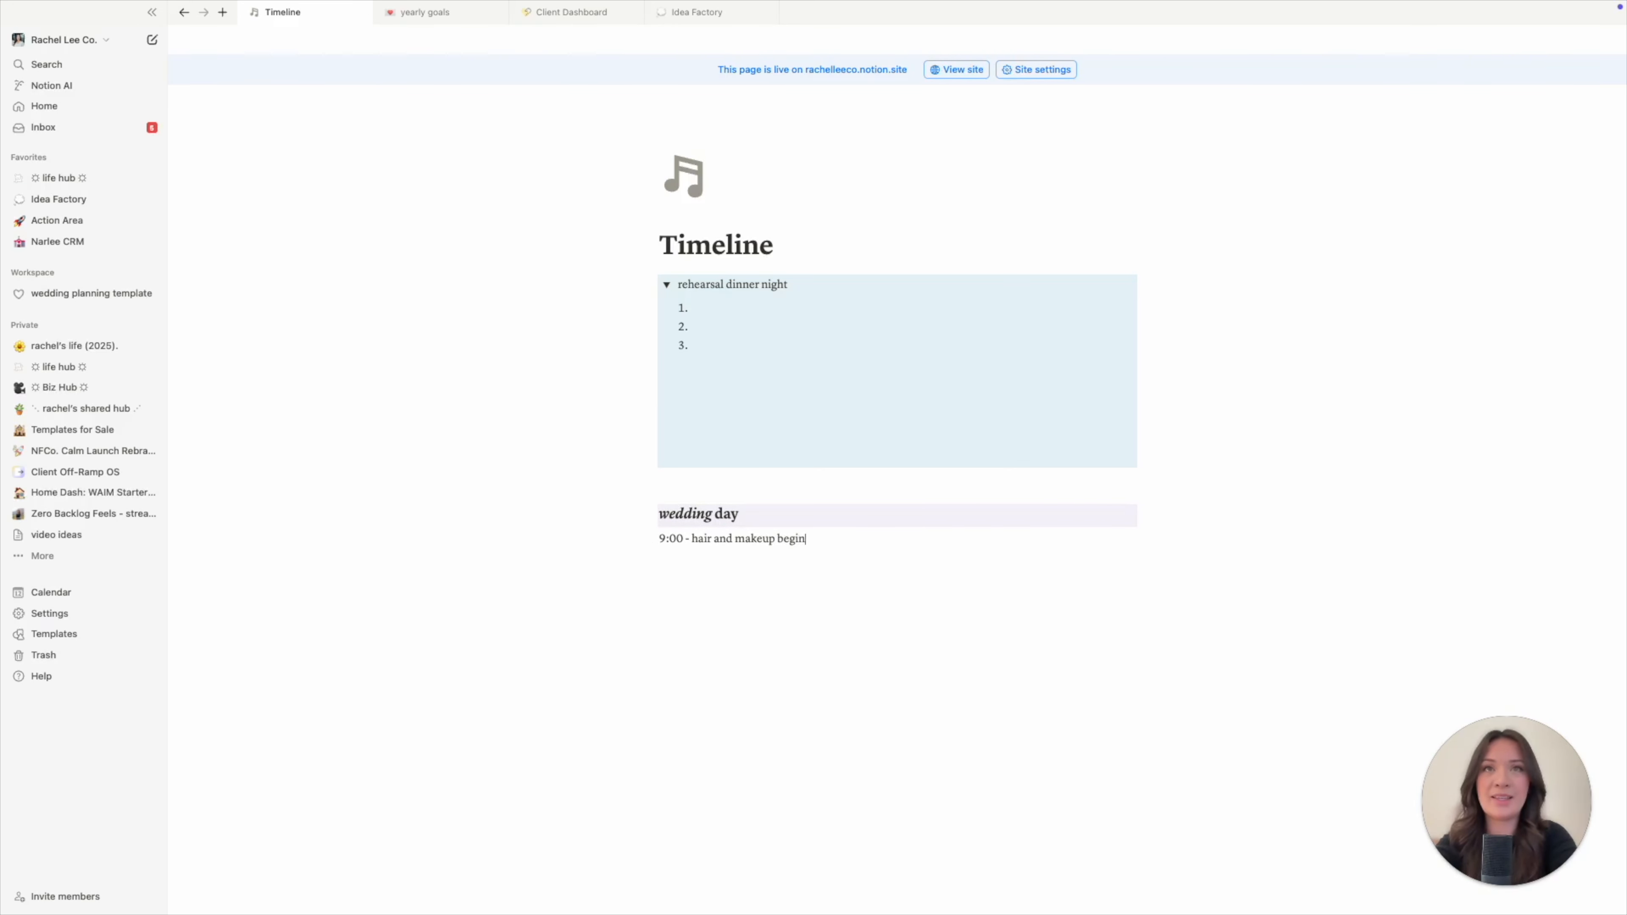
pyautogui.write('s')
pyautogui.press('Return')
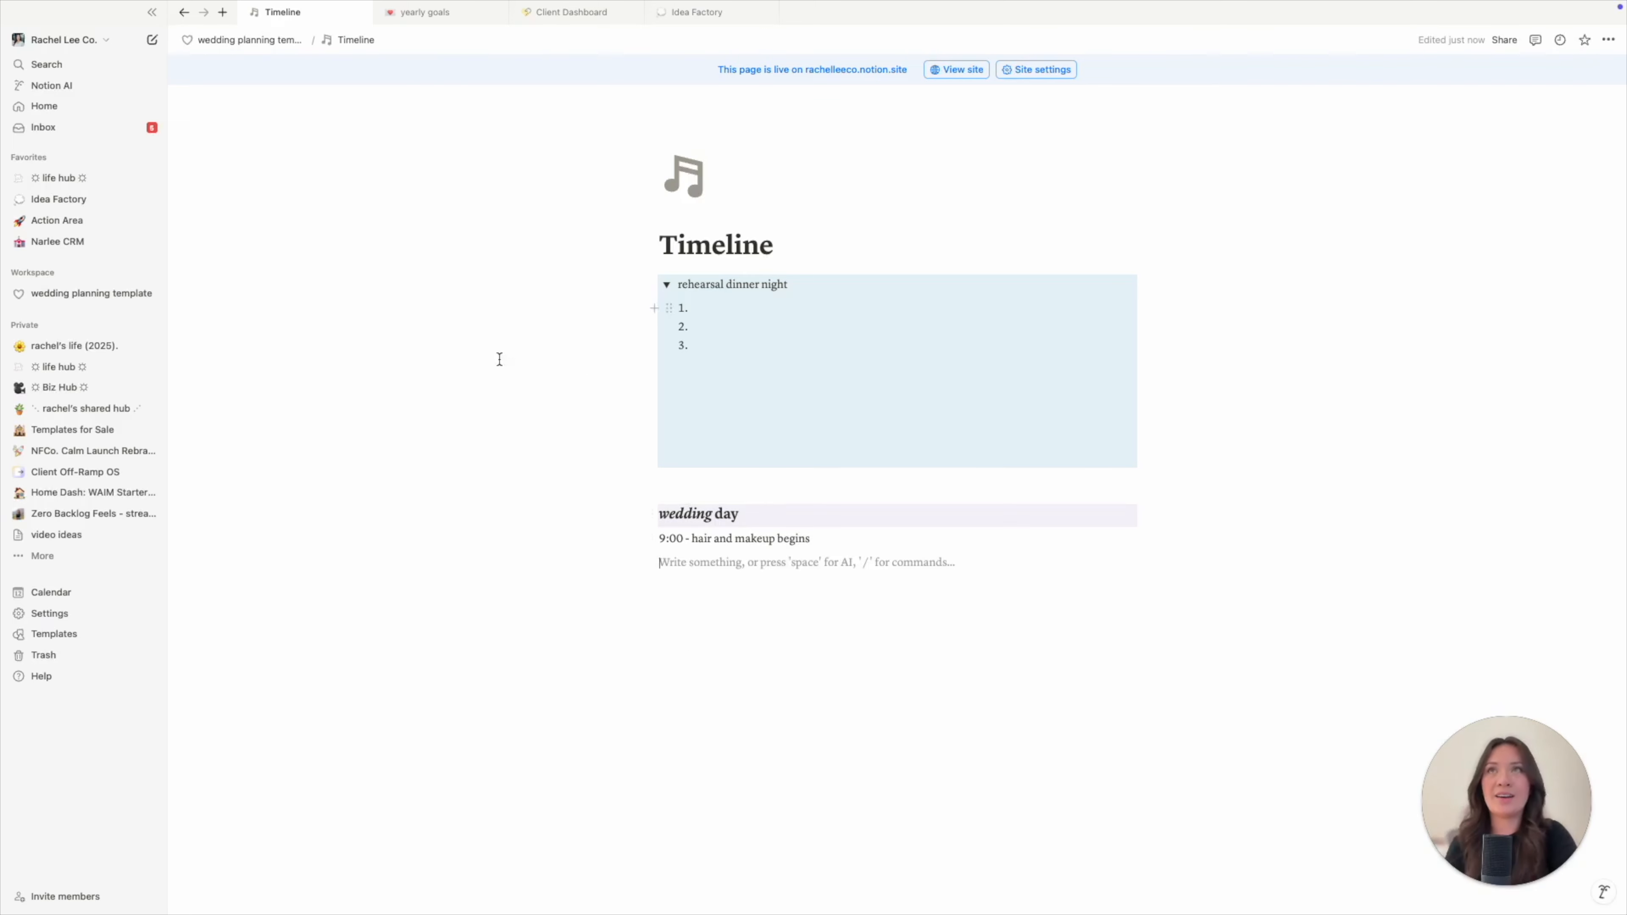
# - Go back to the template home, view the Wedding outfits page, then return
pyautogui.click(183, 14)
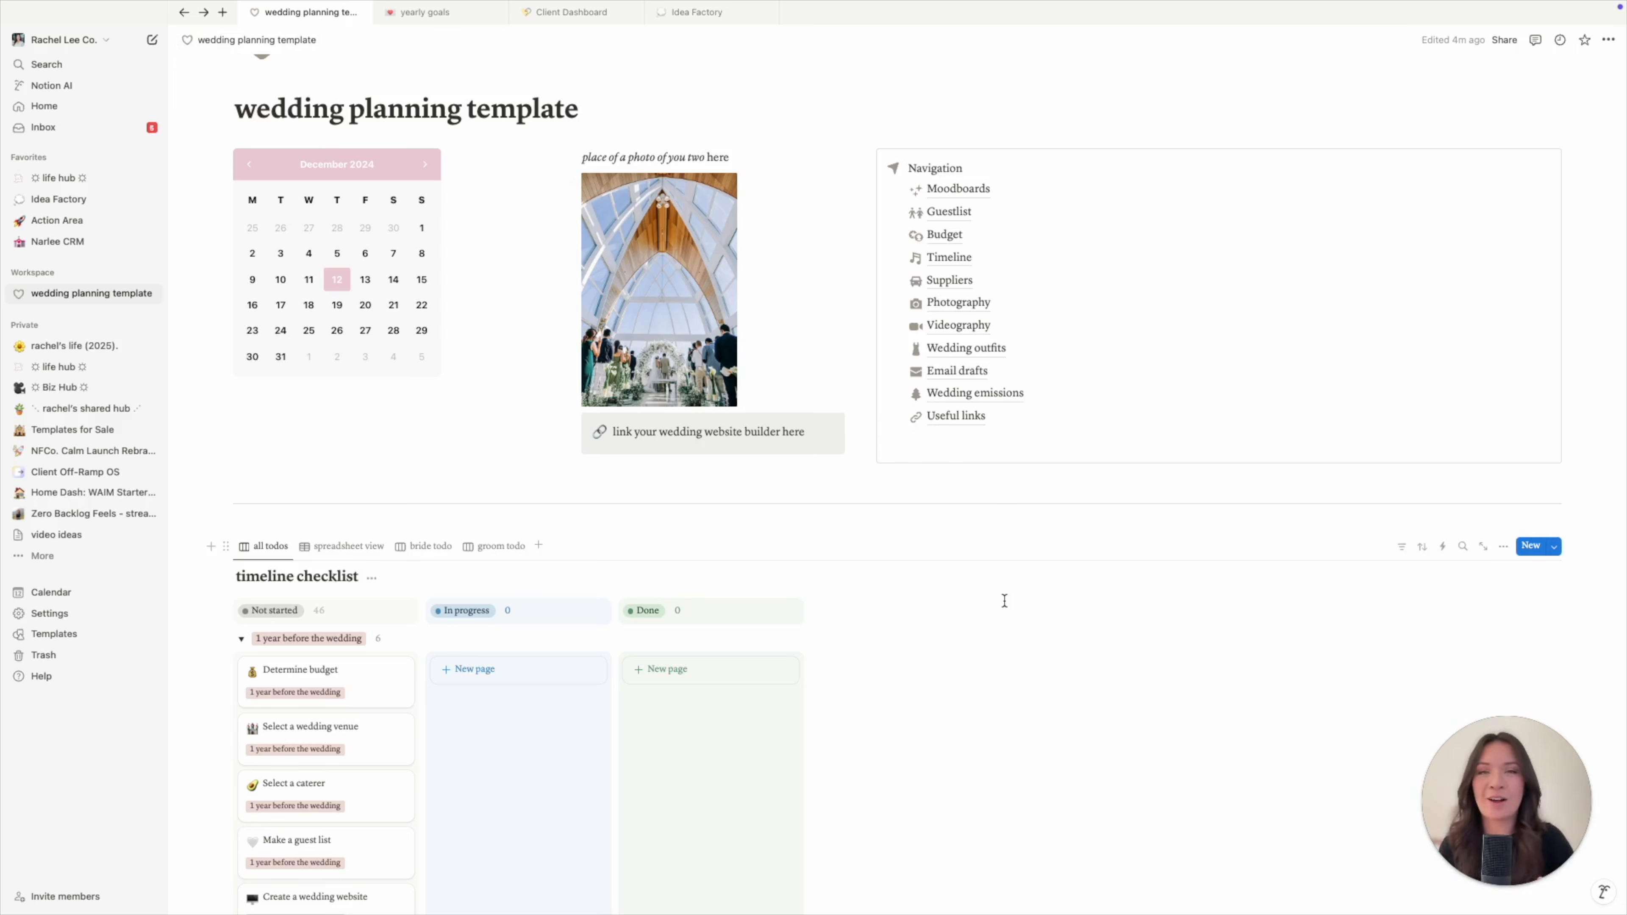
pyautogui.moveTo(971, 355)
pyautogui.click(967, 349)
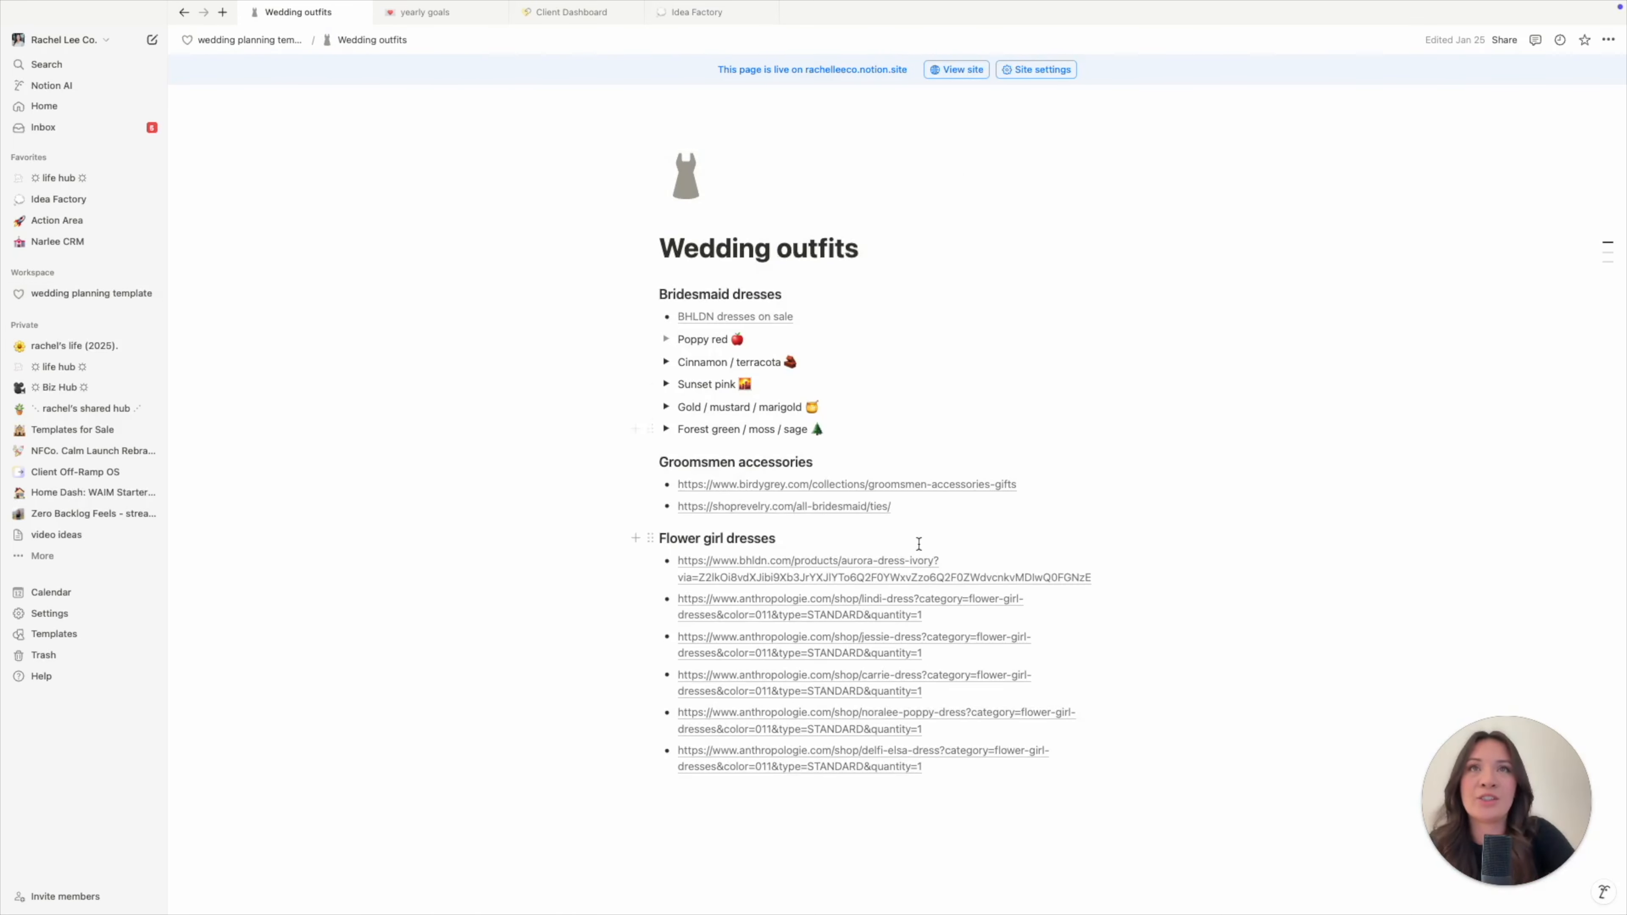
pyautogui.press('super+bracketleft')
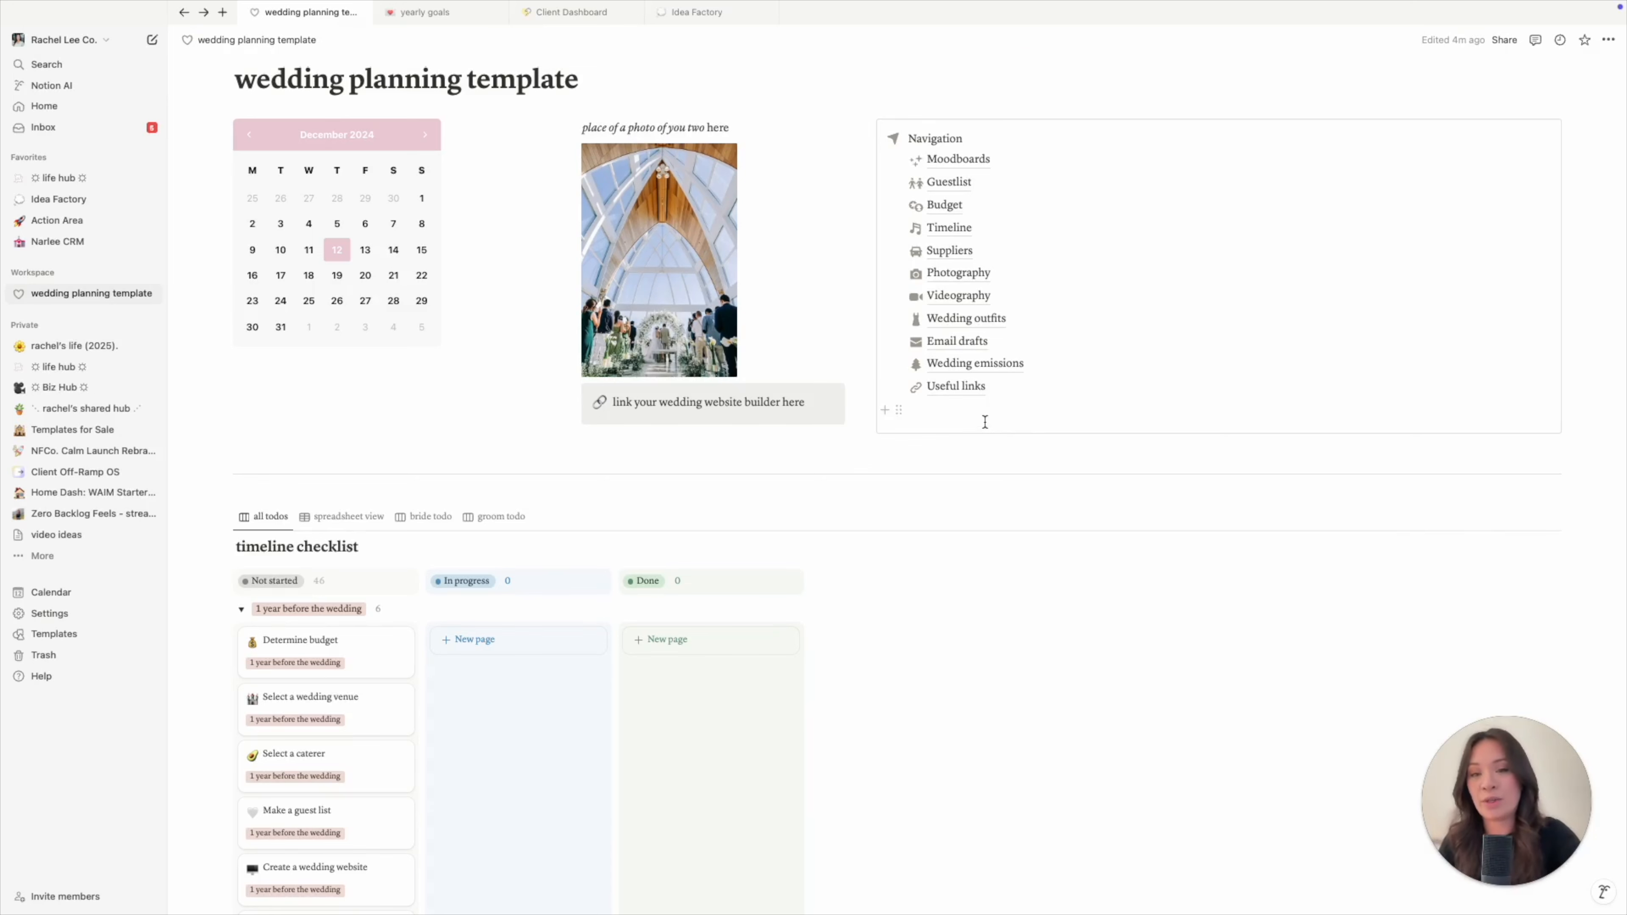
pyautogui.click(984, 420)
pyautogui.scroll(-6, 961, 480)
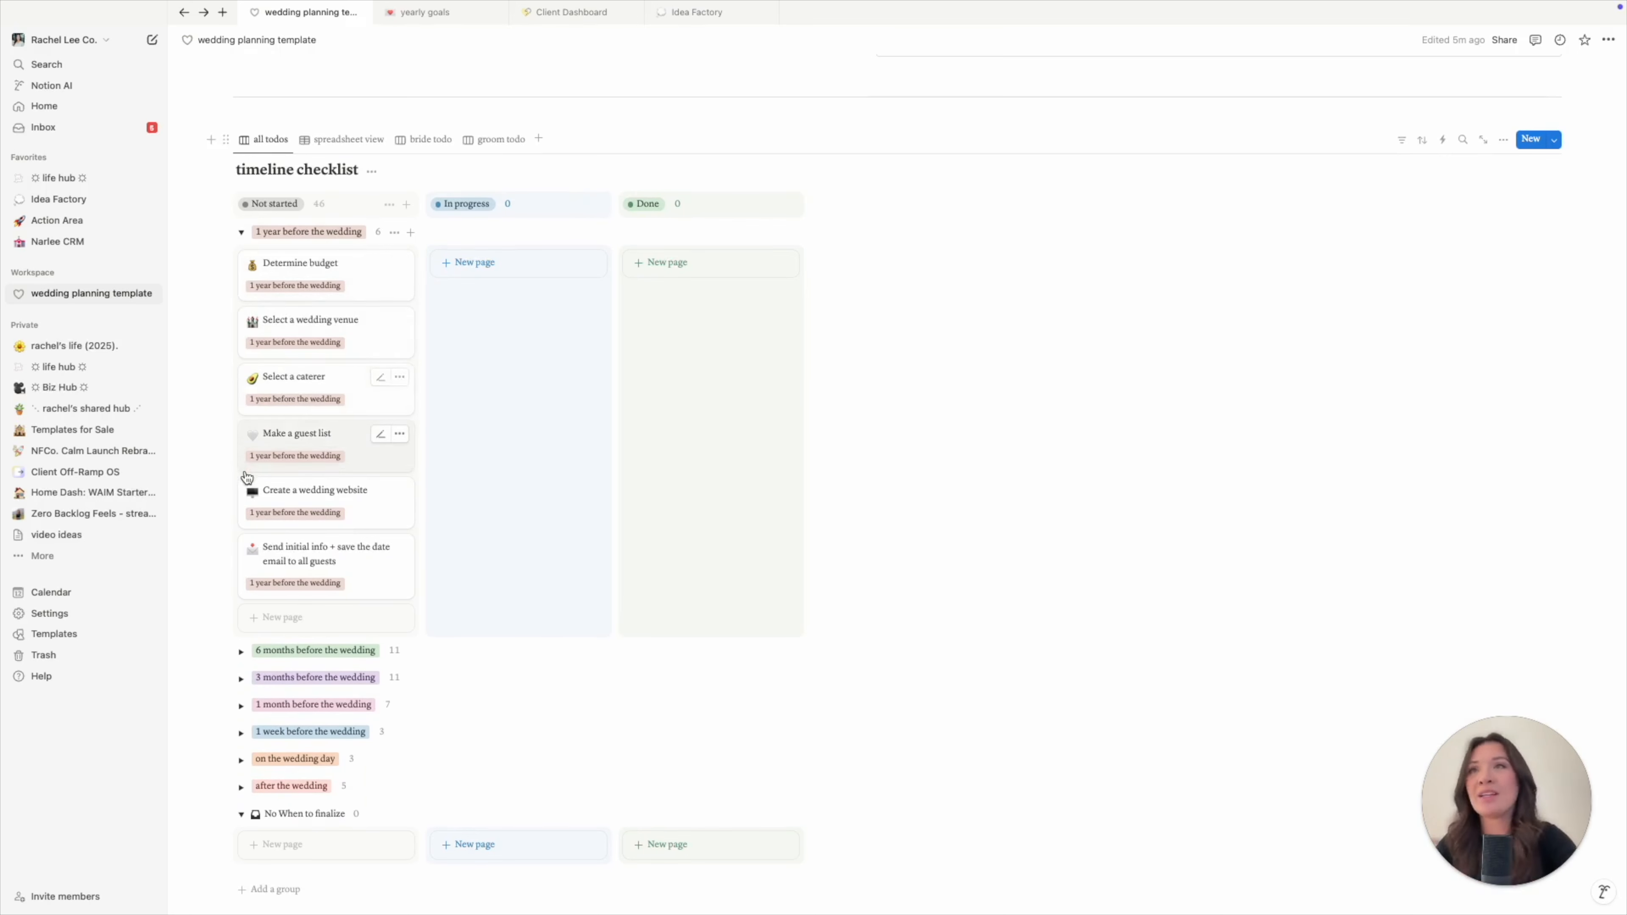
pyautogui.click(242, 233)
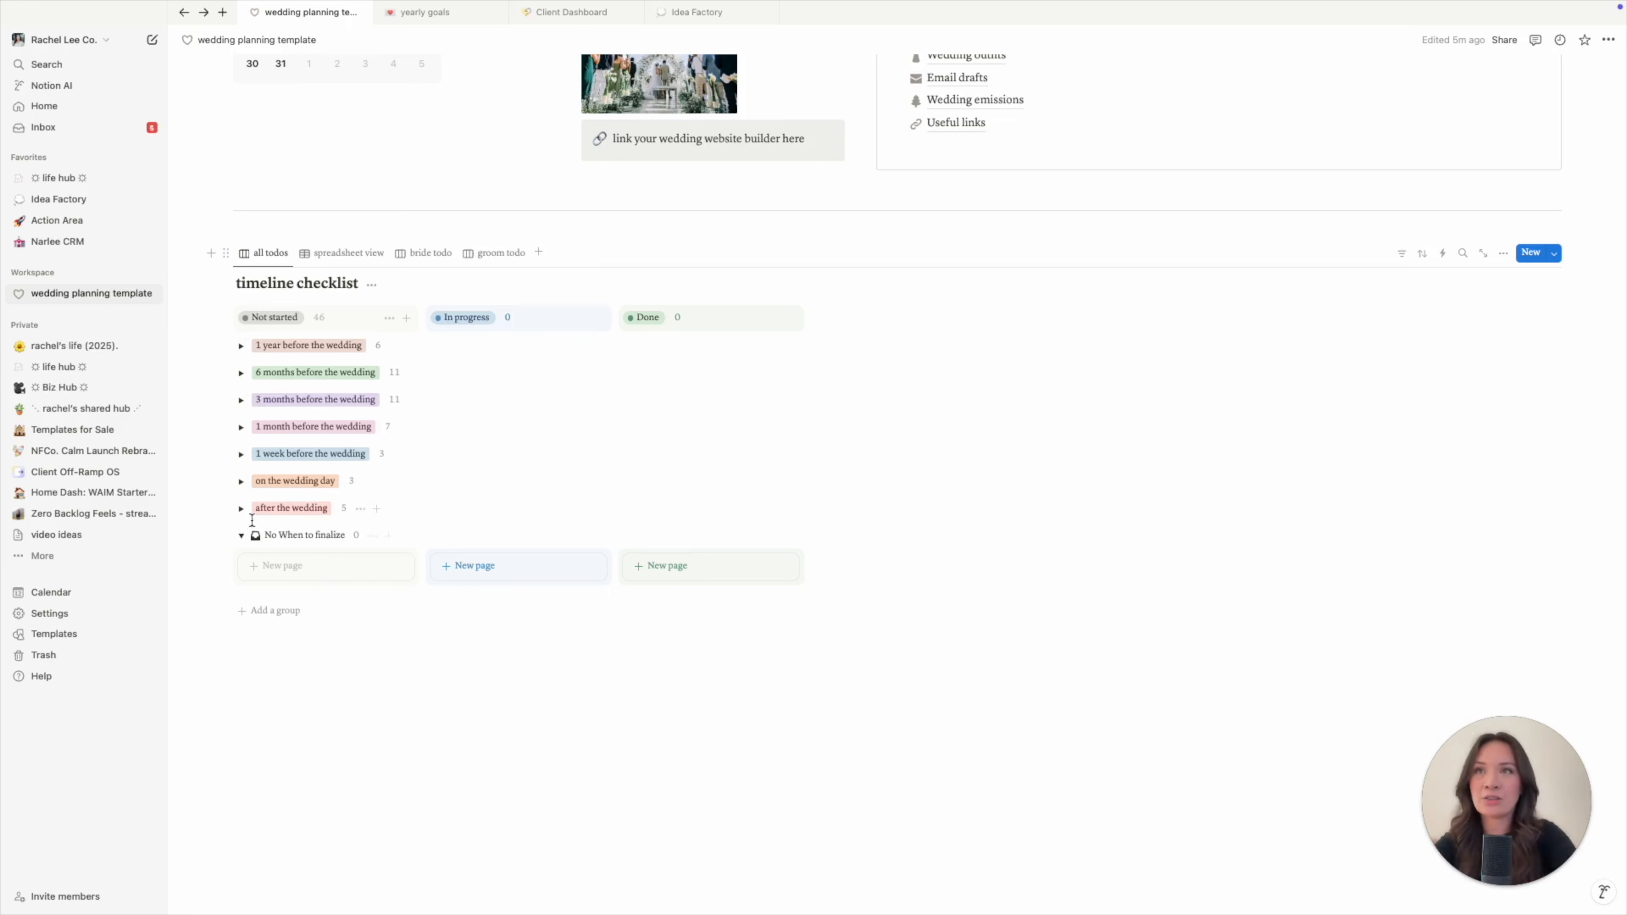
pyautogui.click(242, 346)
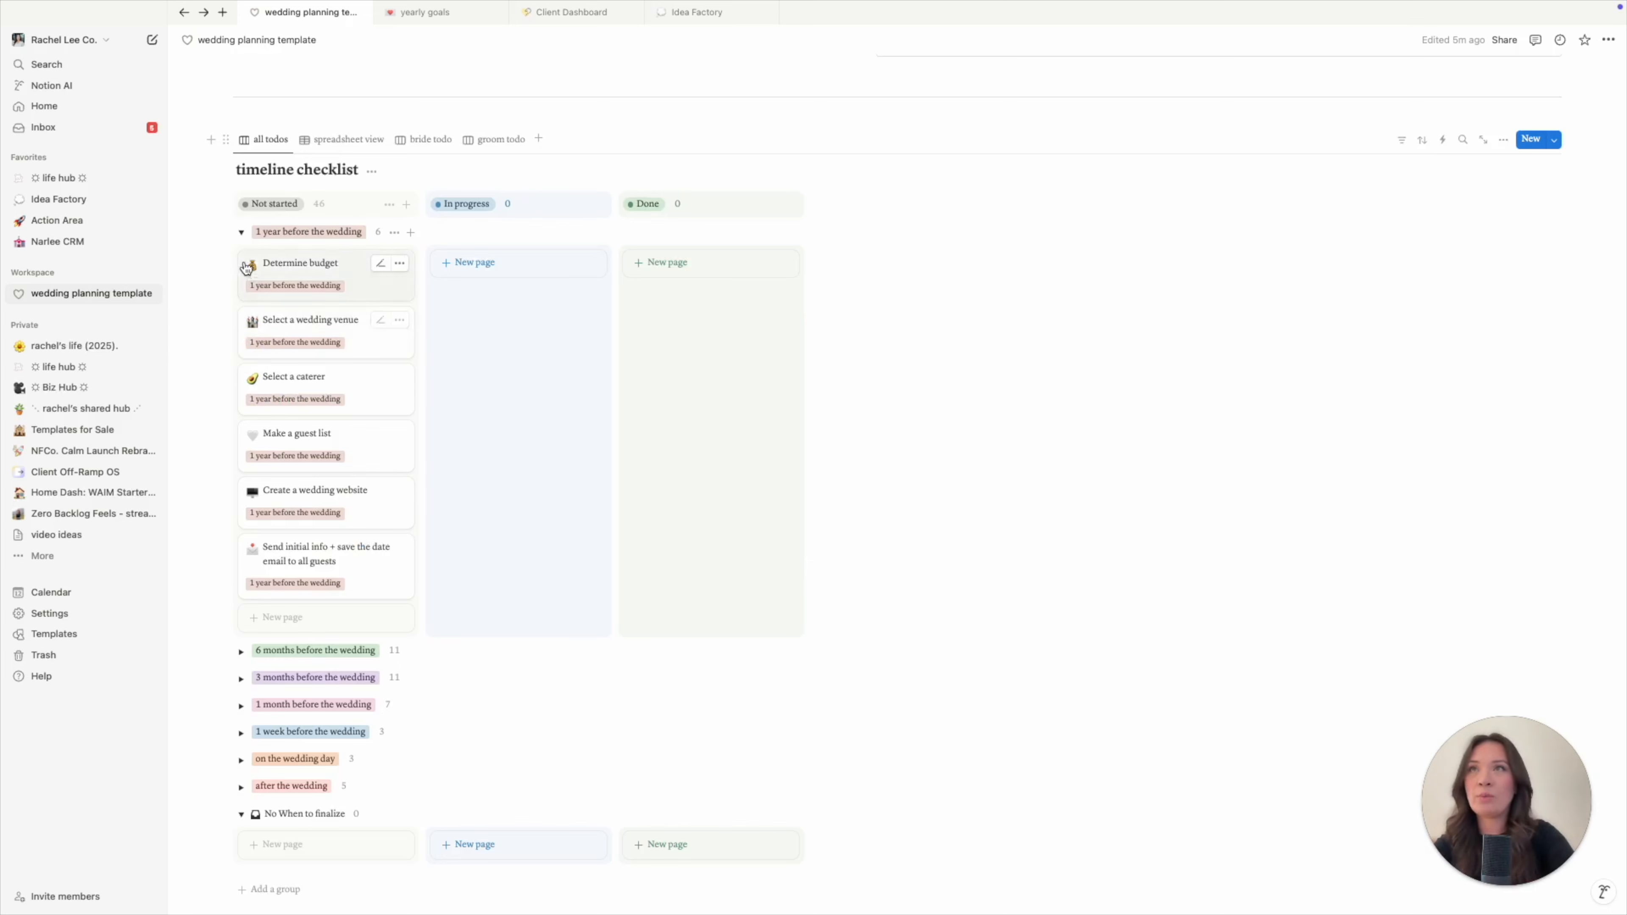
pyautogui.click(247, 229)
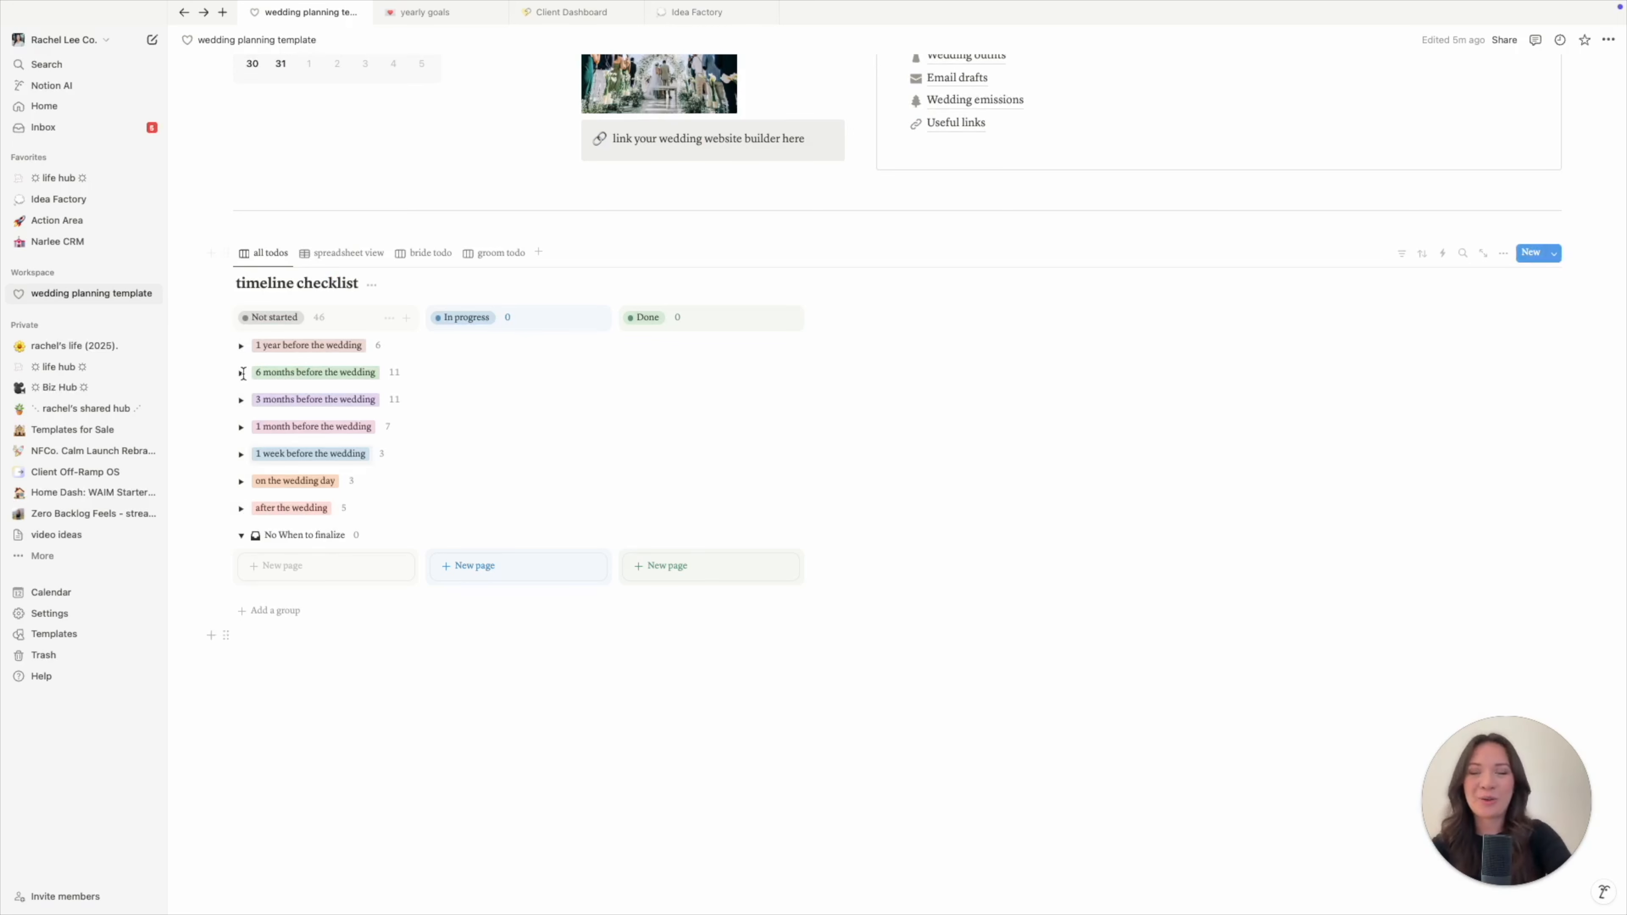
pyautogui.click(242, 347)
pyautogui.scroll(-2, 244, 351)
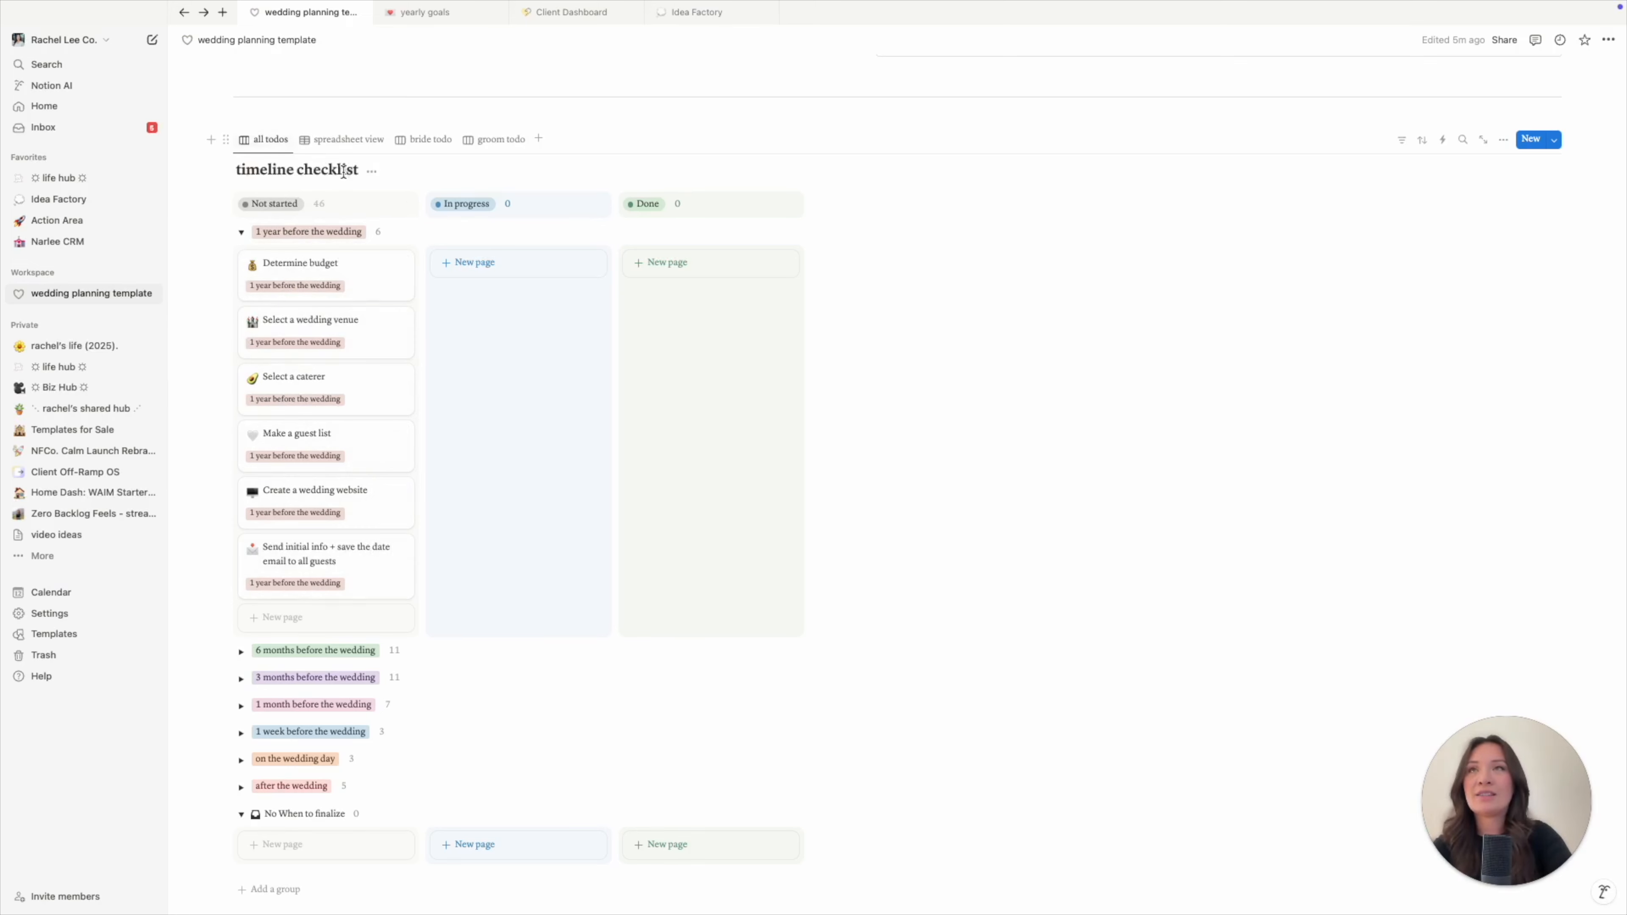
pyautogui.scroll(3, 726, 245)
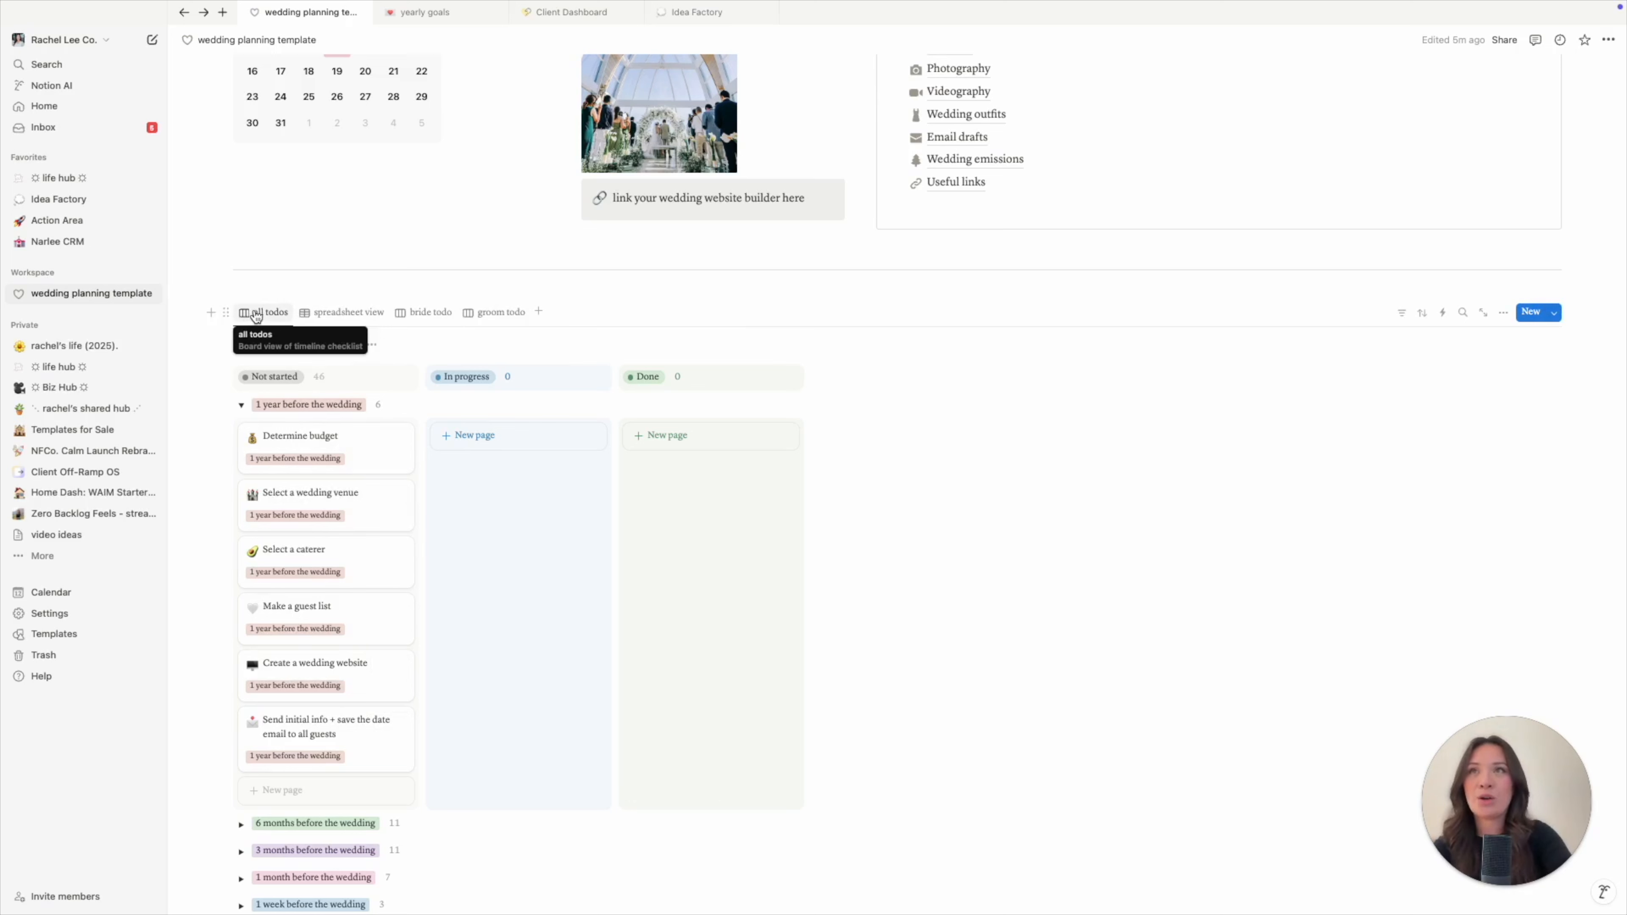
pyautogui.click(241, 405)
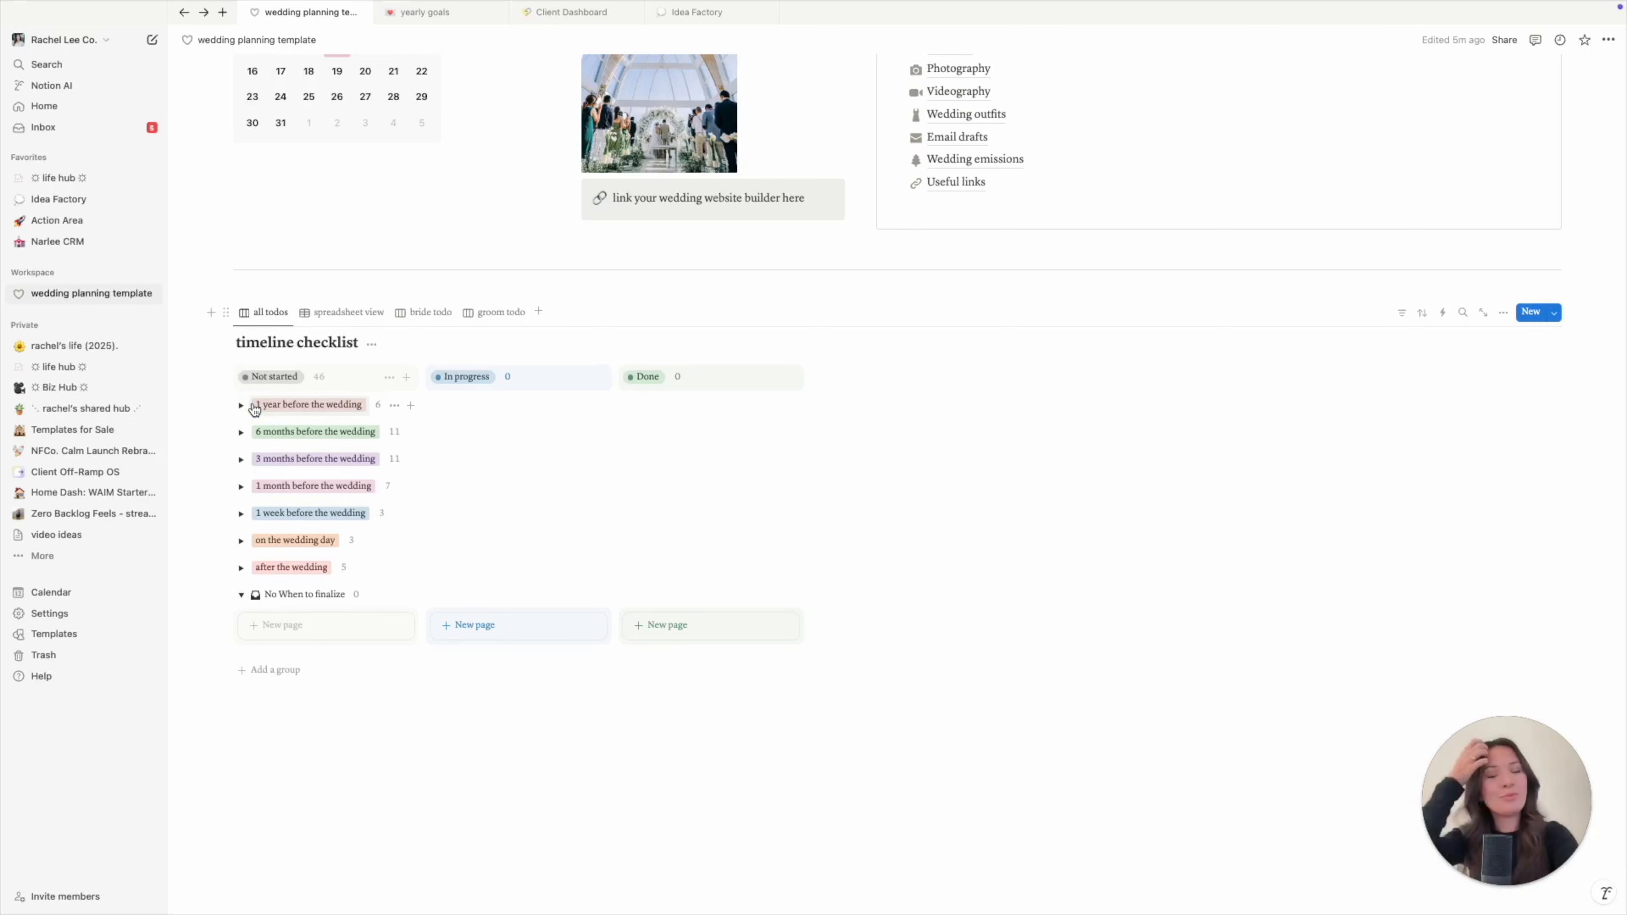
# - Re-expand the '1 year before the wedding' group and drag Determine budget into In progress
pyautogui.click(242, 405)
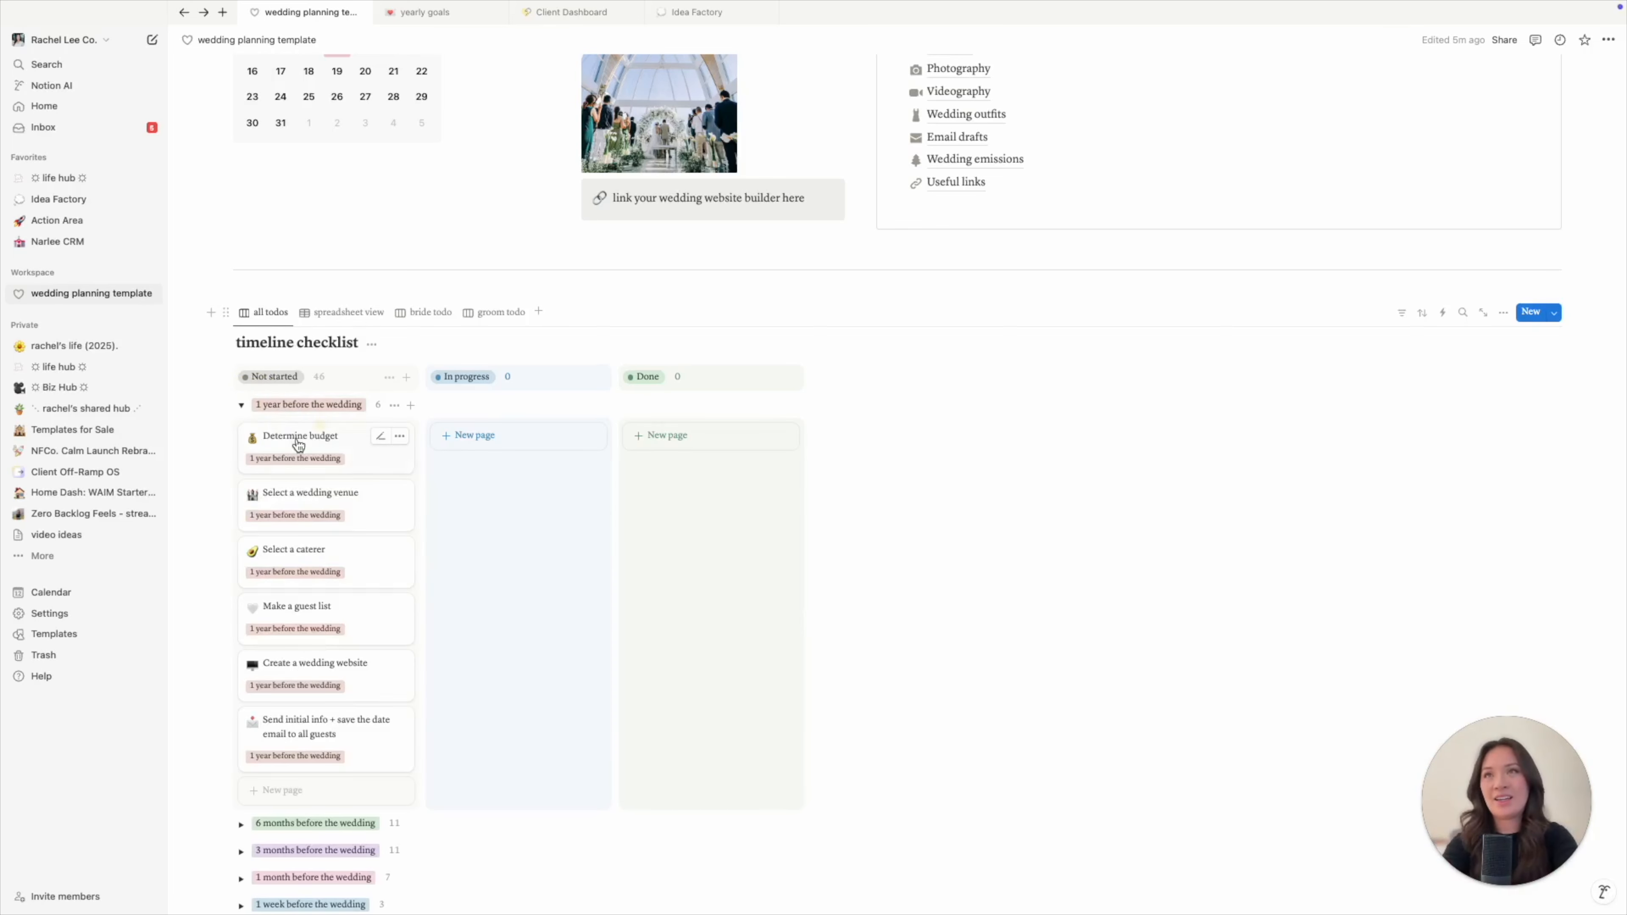
pyautogui.moveTo(286, 451)
pyautogui.mouseDown()
pyautogui.moveTo(486, 474)
pyautogui.moveTo(389, 432)
pyautogui.moveTo(311, 448)
pyautogui.mouseUp()
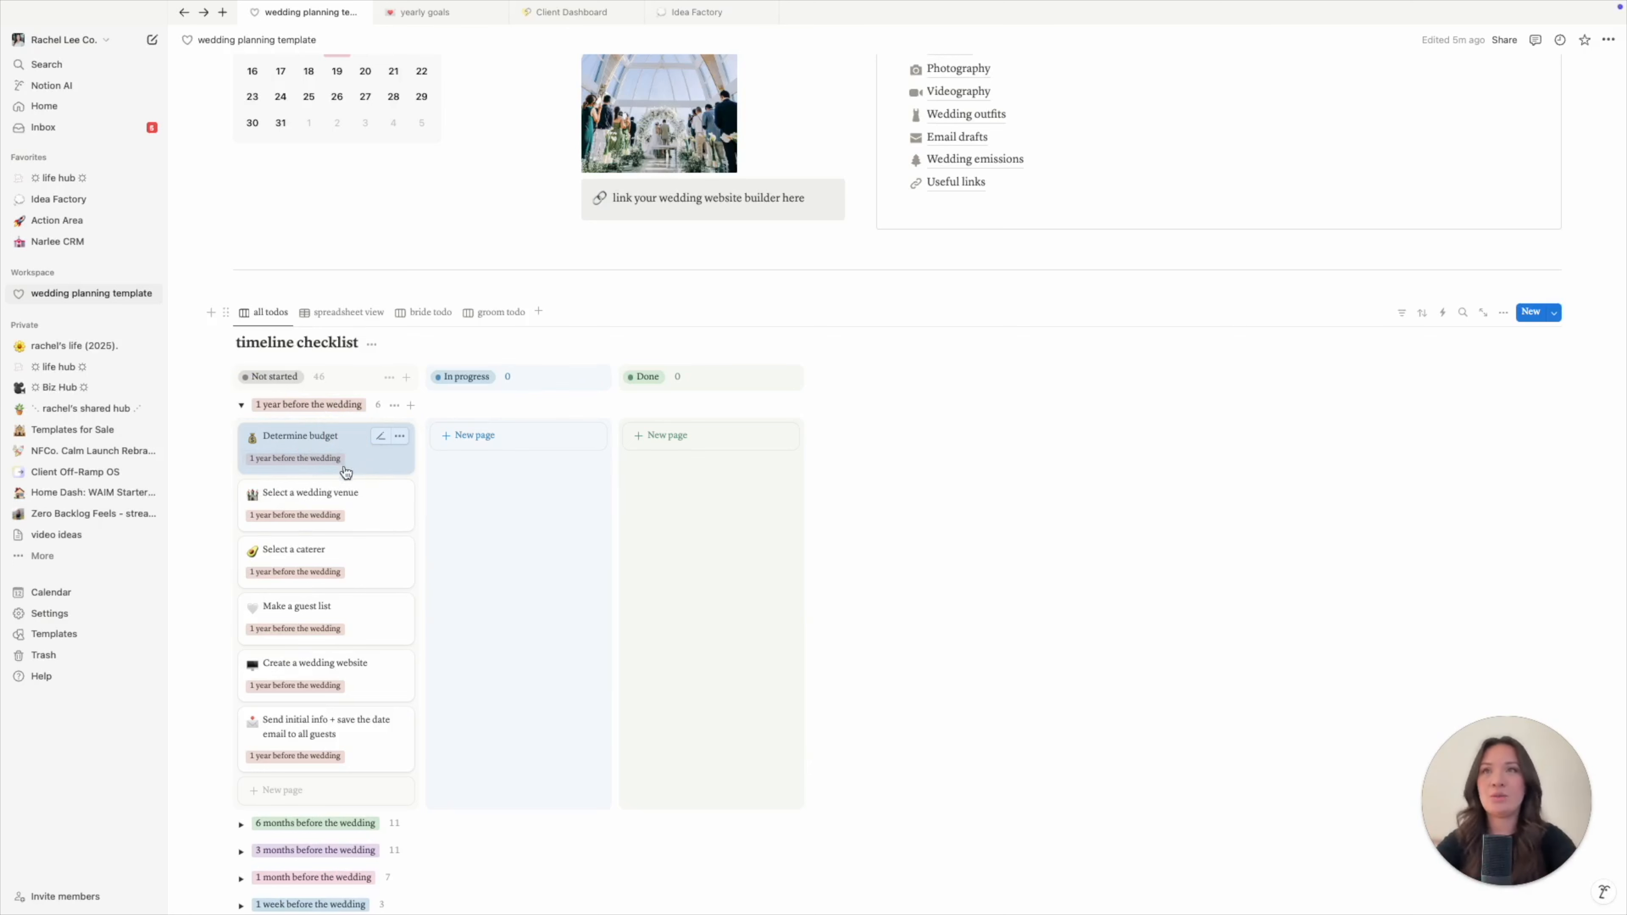
pyautogui.moveTo(310, 443); pyautogui.dragTo(475, 454)
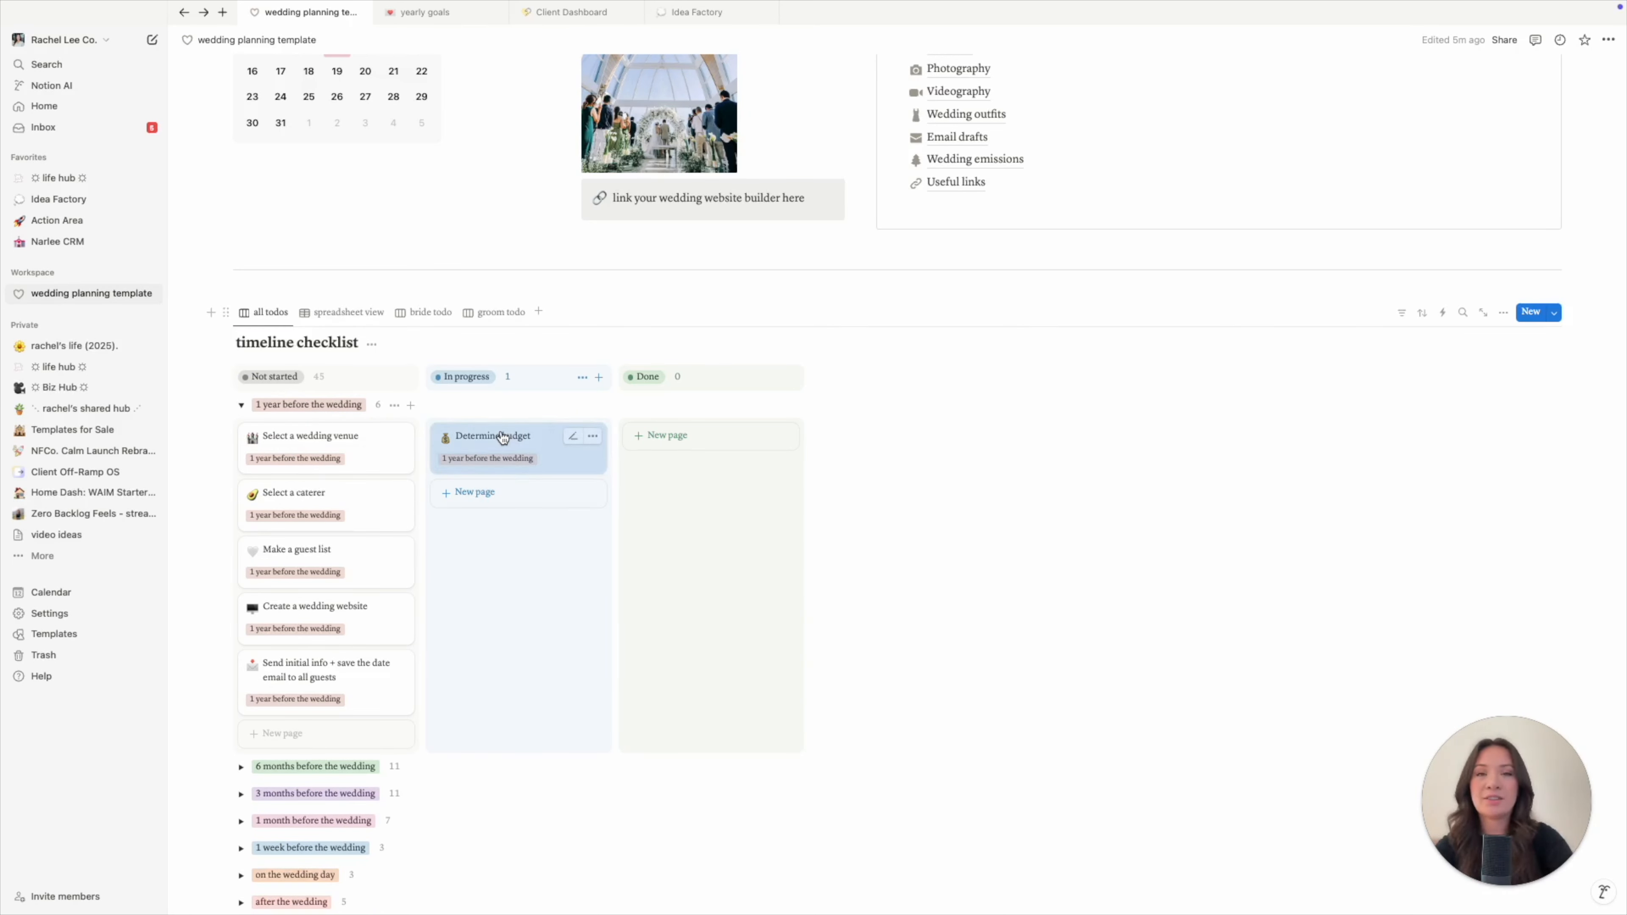
pyautogui.scroll(5, 1032, 413)
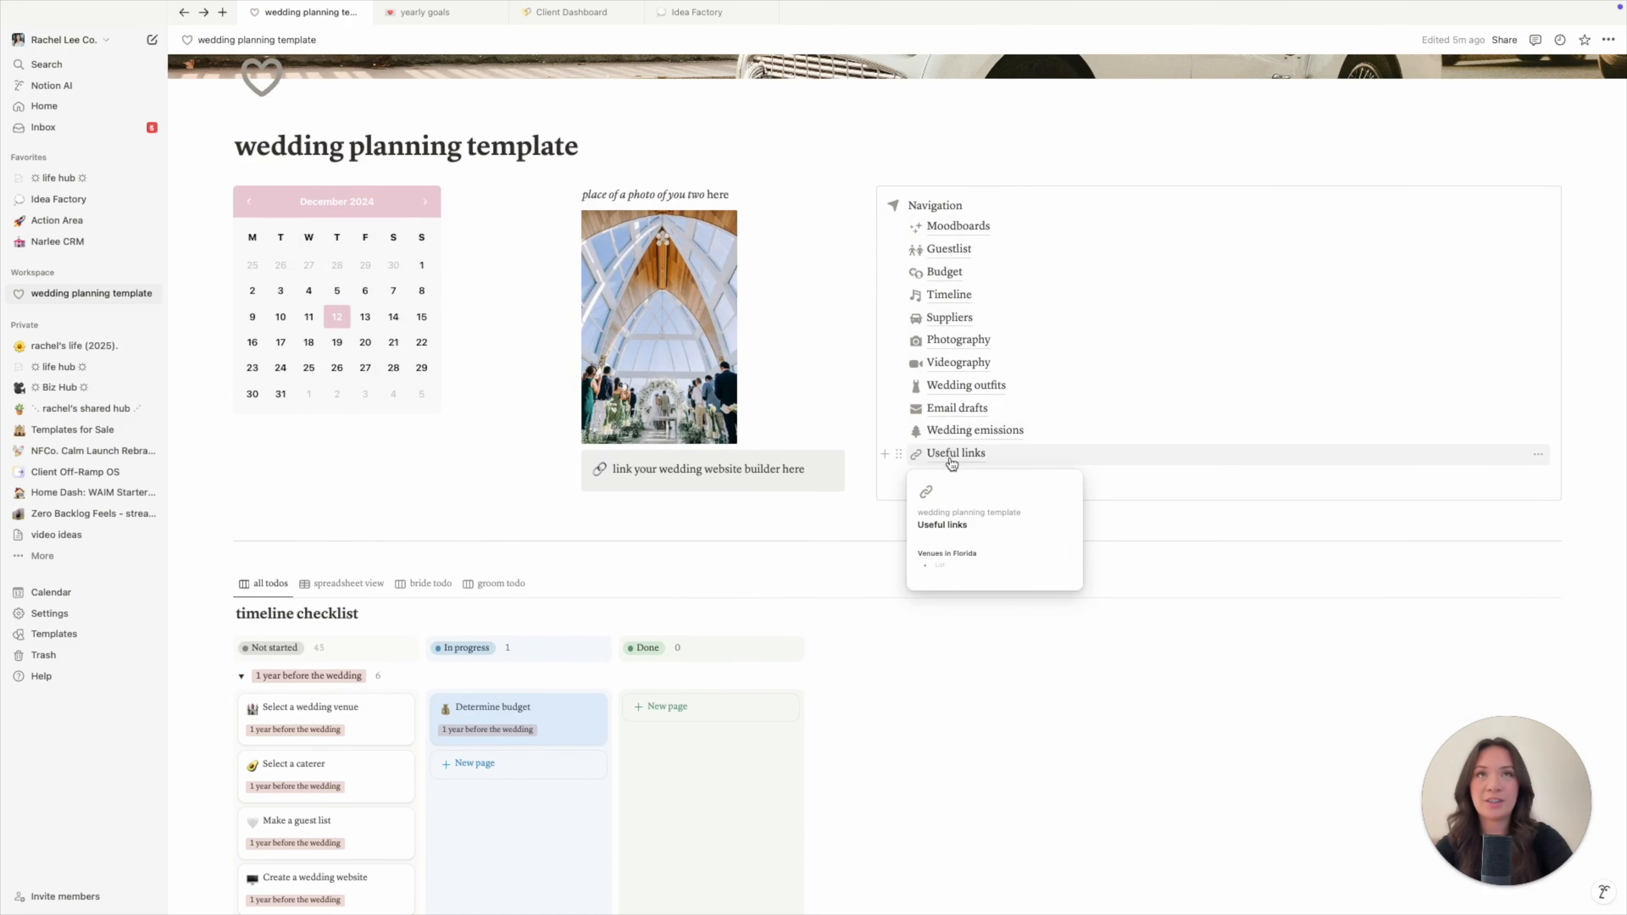
pyautogui.scroll(-3, 951, 459)
pyautogui.scroll(-1, 949, 457)
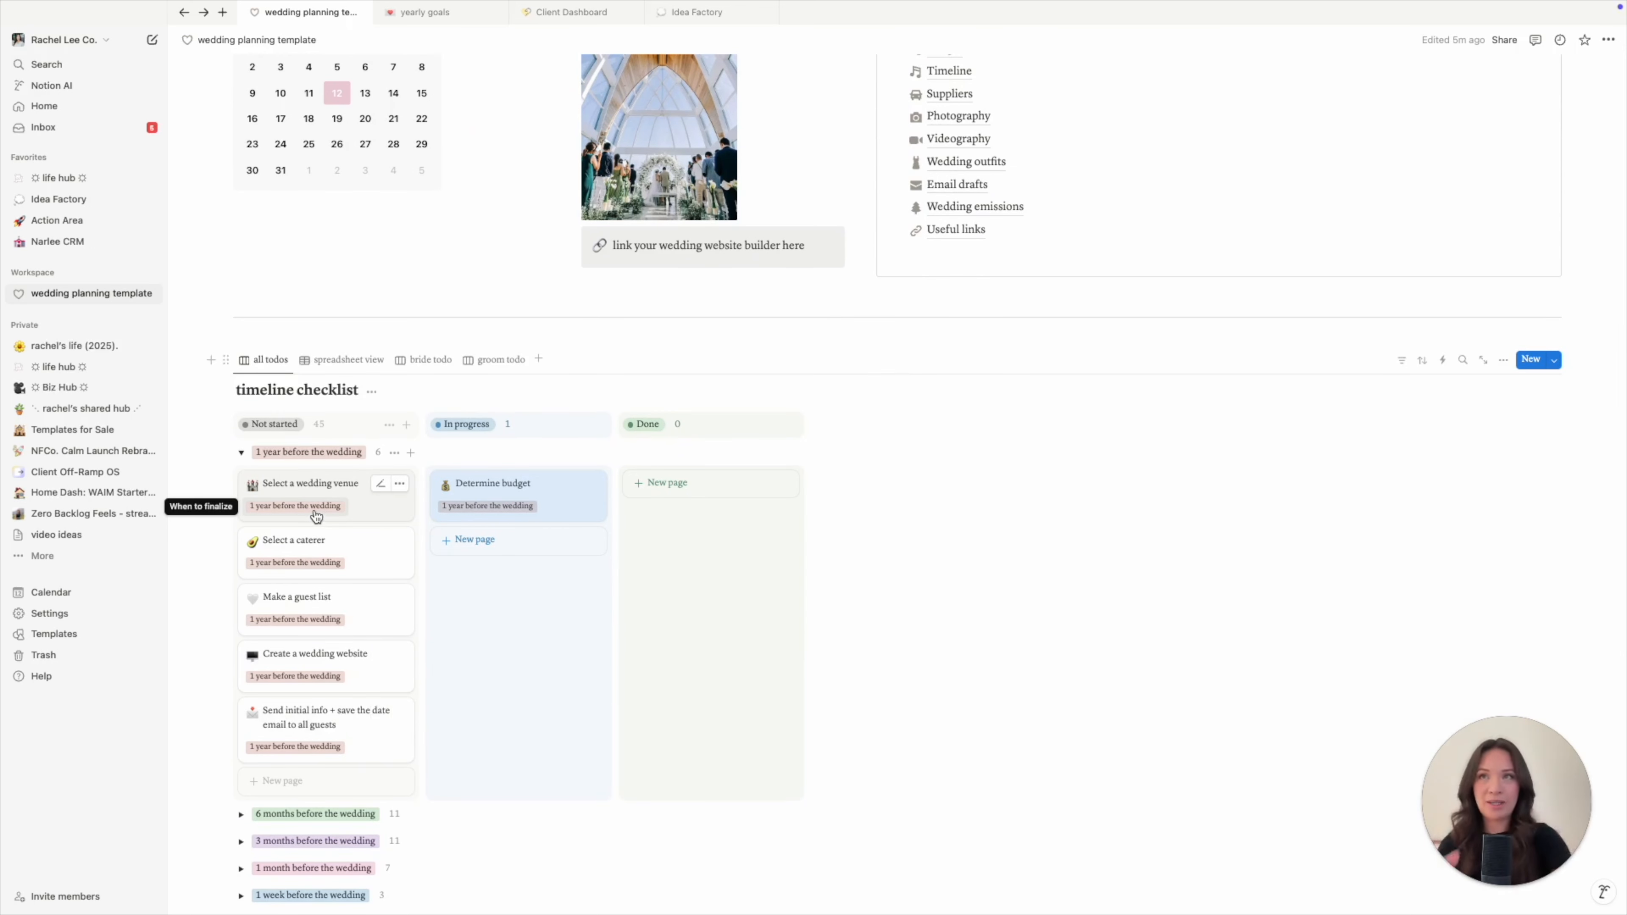
pyautogui.click(528, 496)
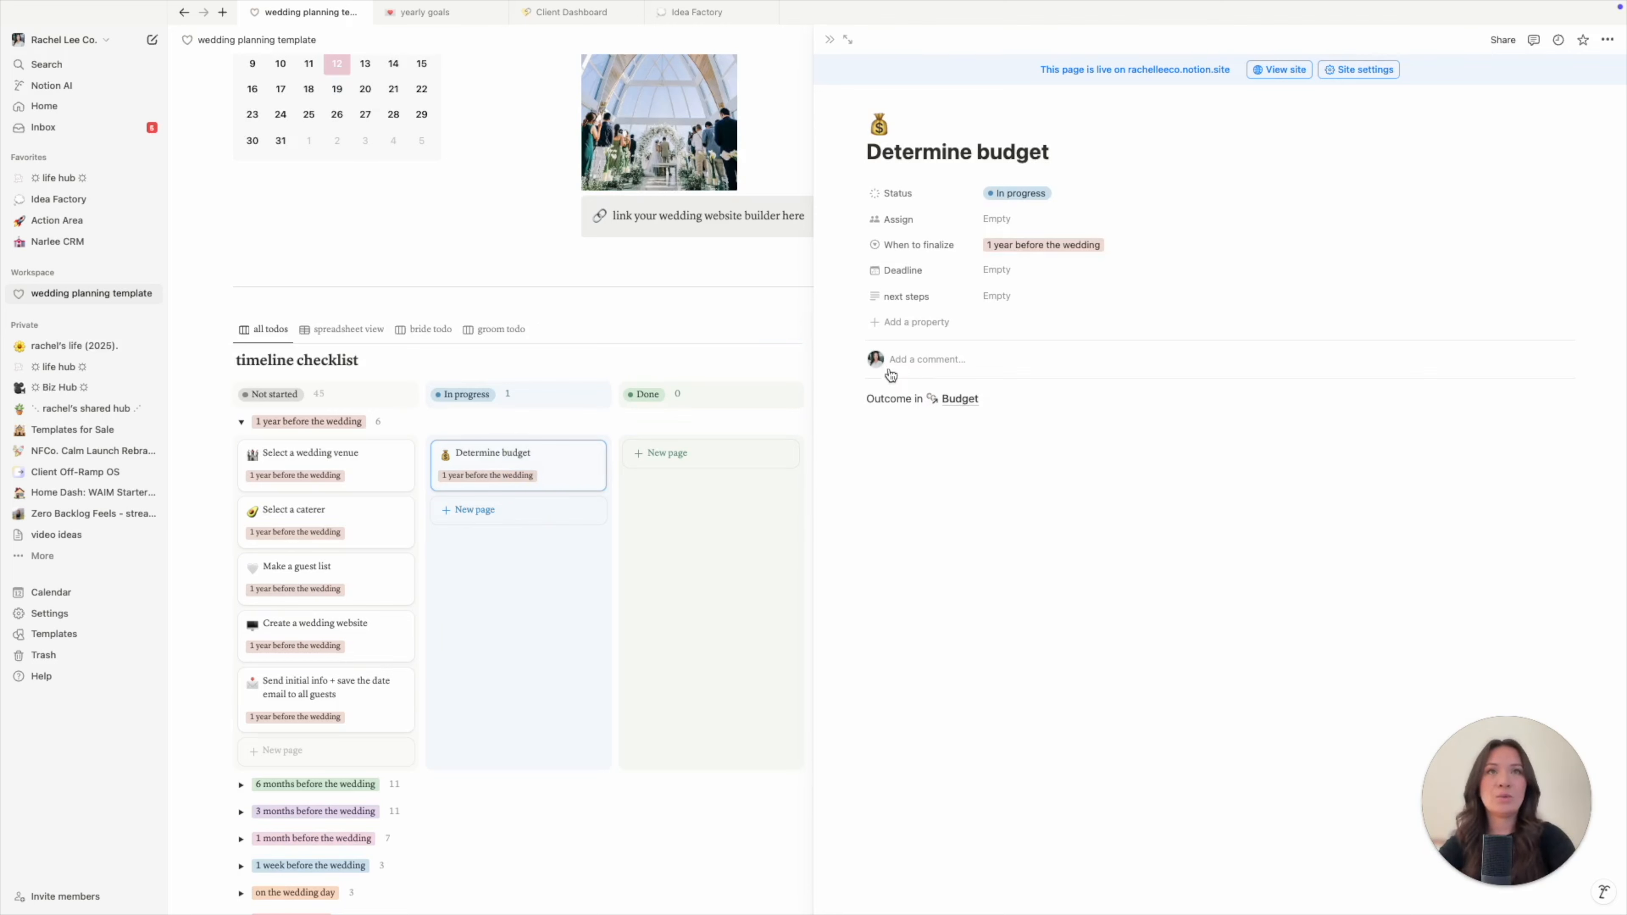
pyautogui.moveTo(966, 406)
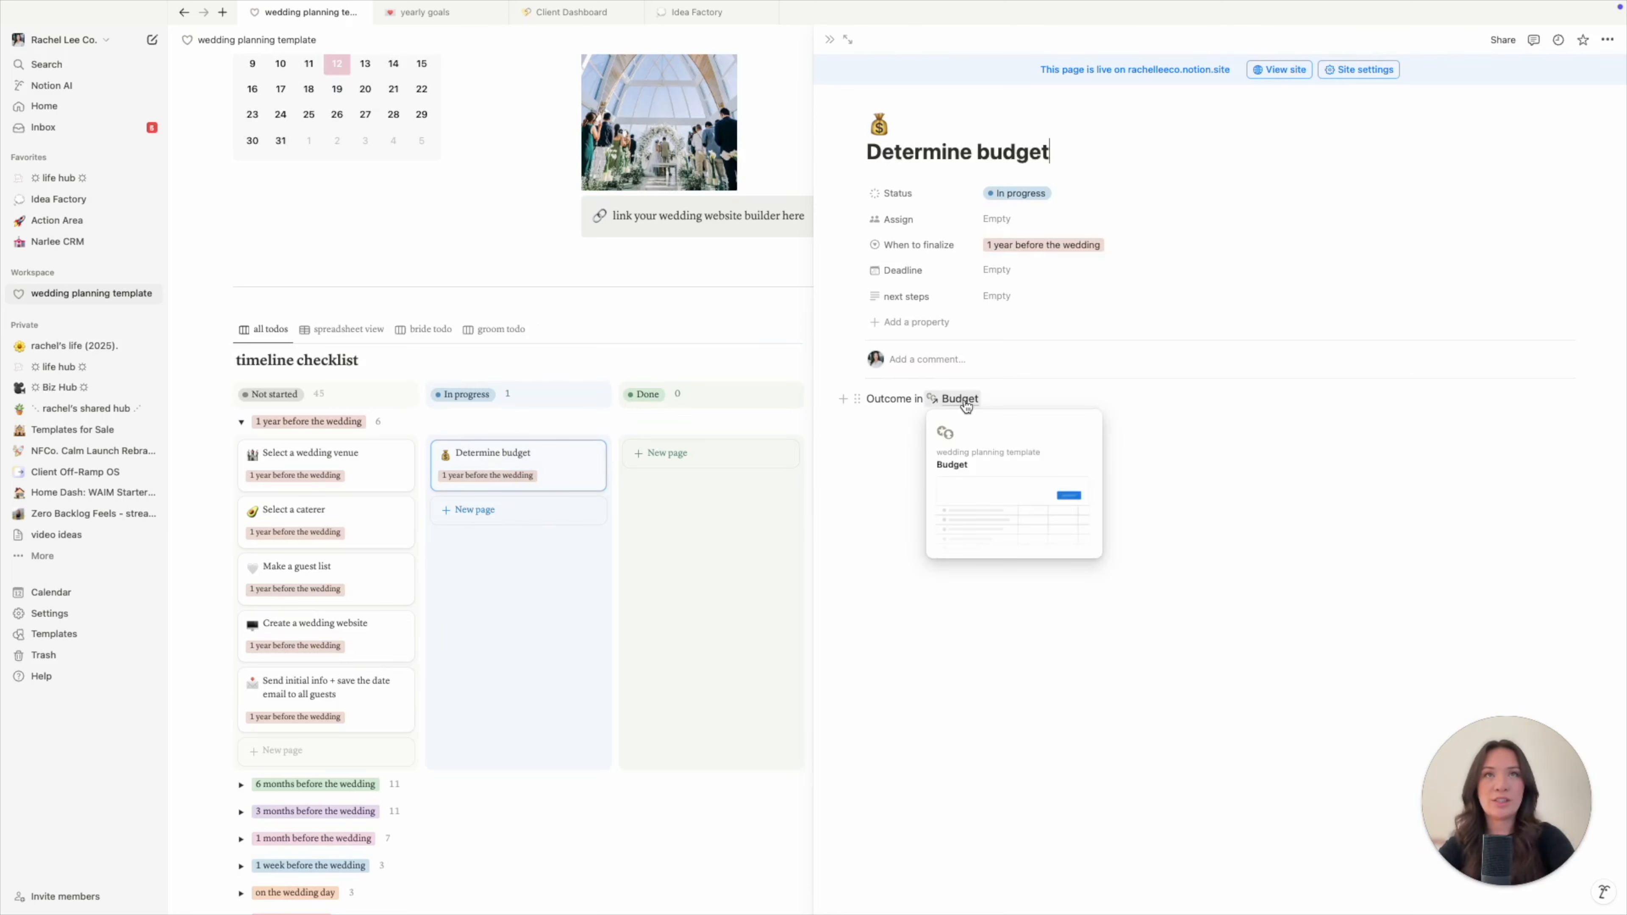
pyautogui.click(966, 407)
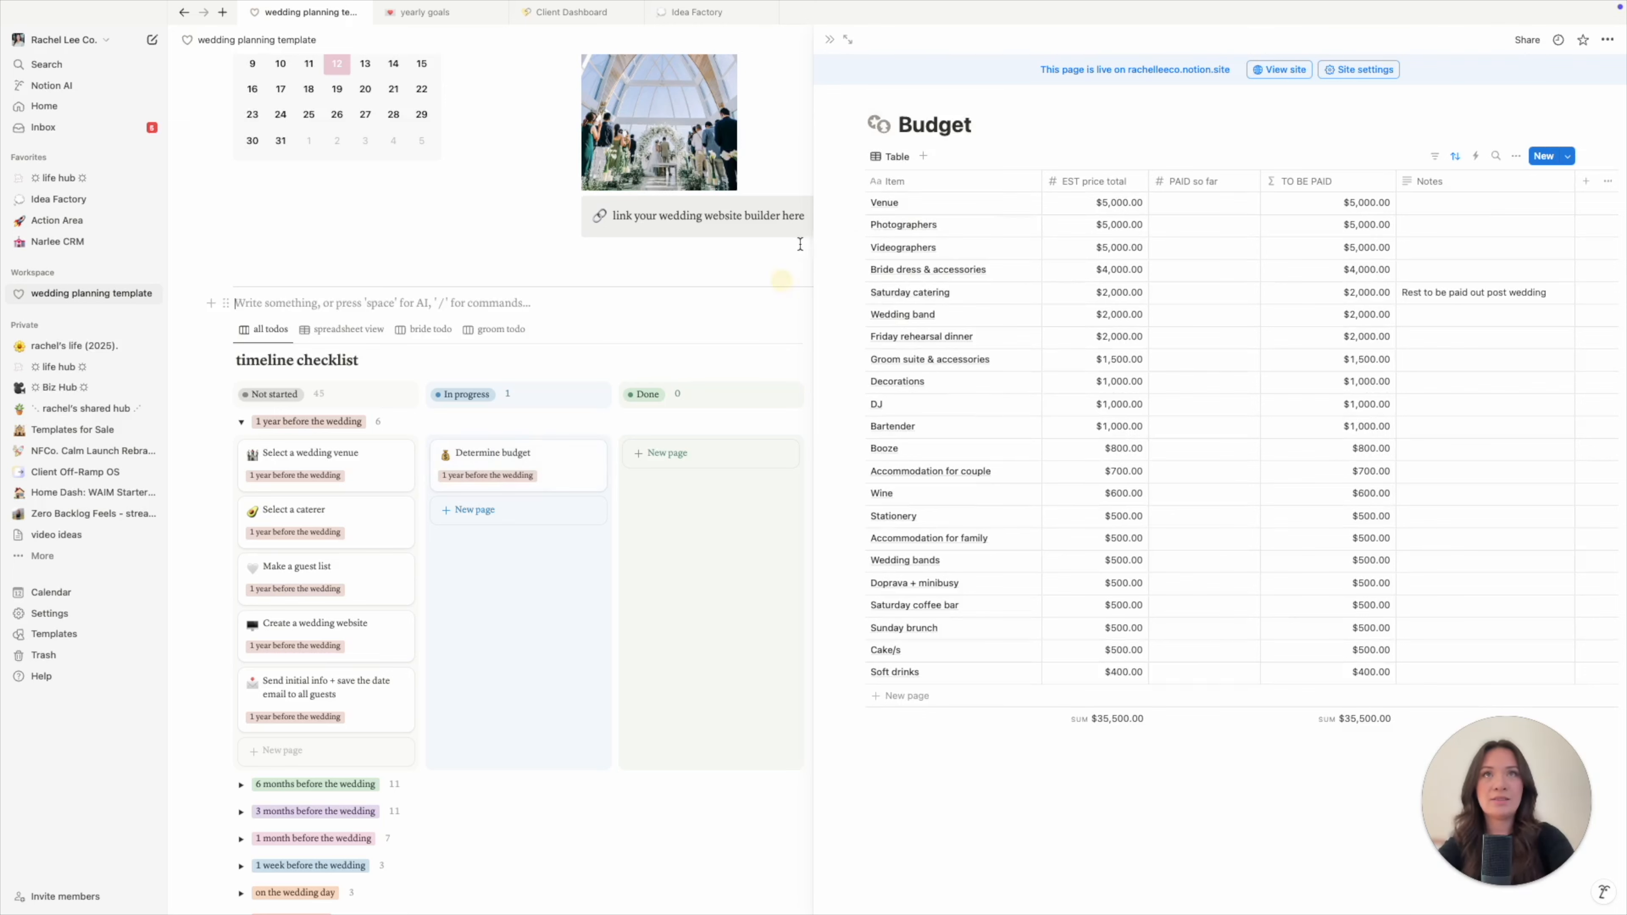
pyautogui.click(829, 39)
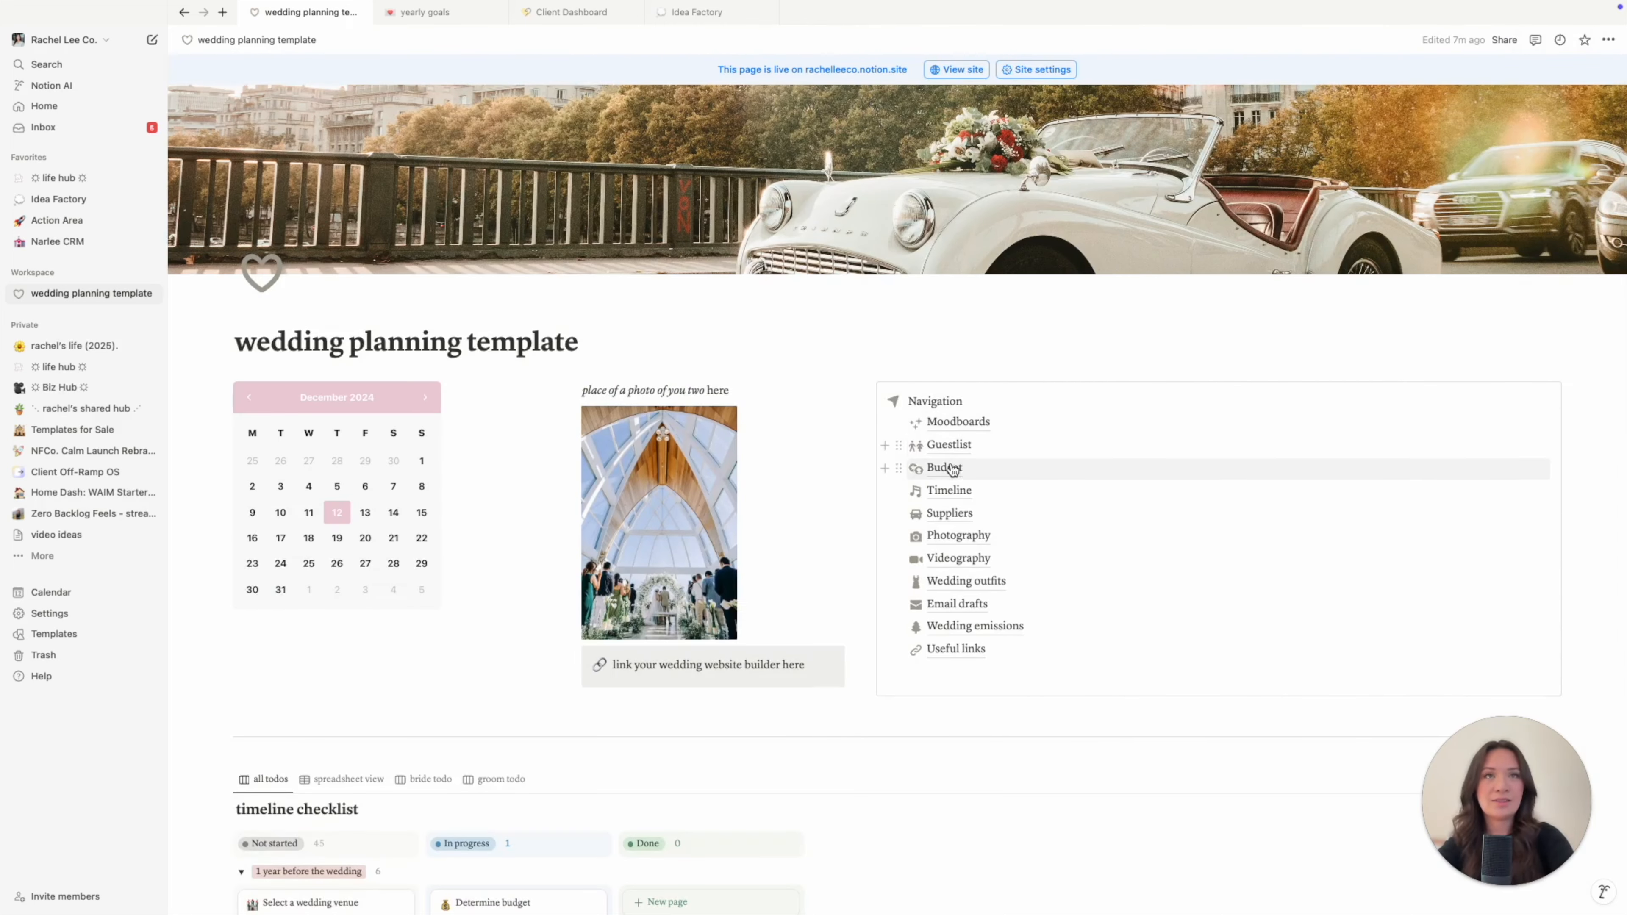
pyautogui.moveTo(954, 471)
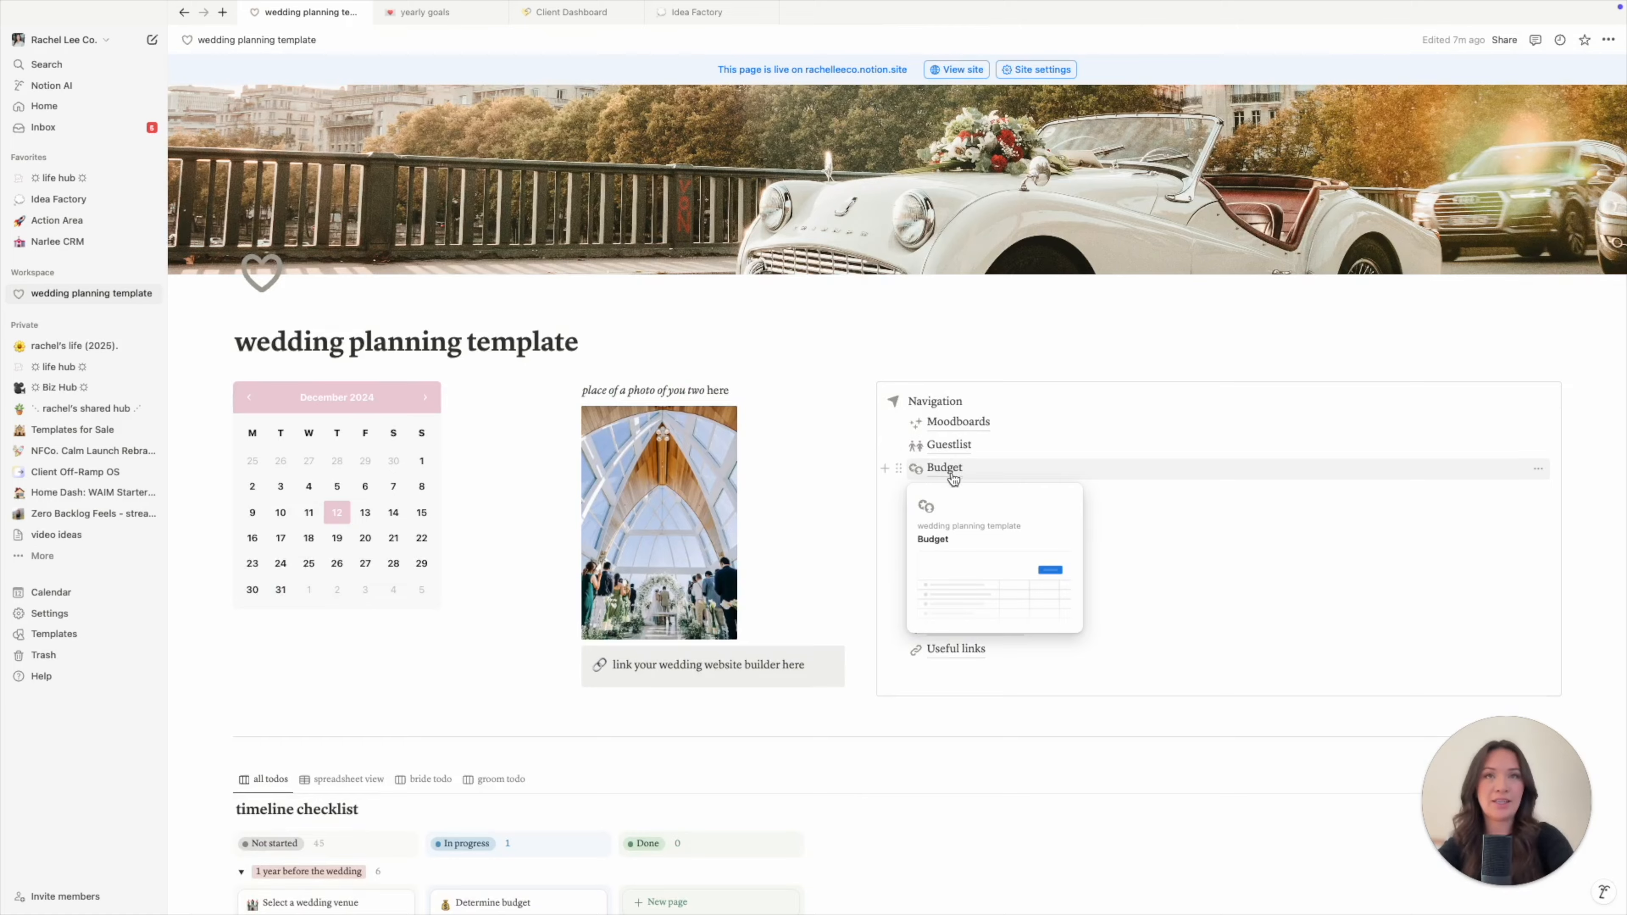
pyautogui.scroll(-5, 954, 472)
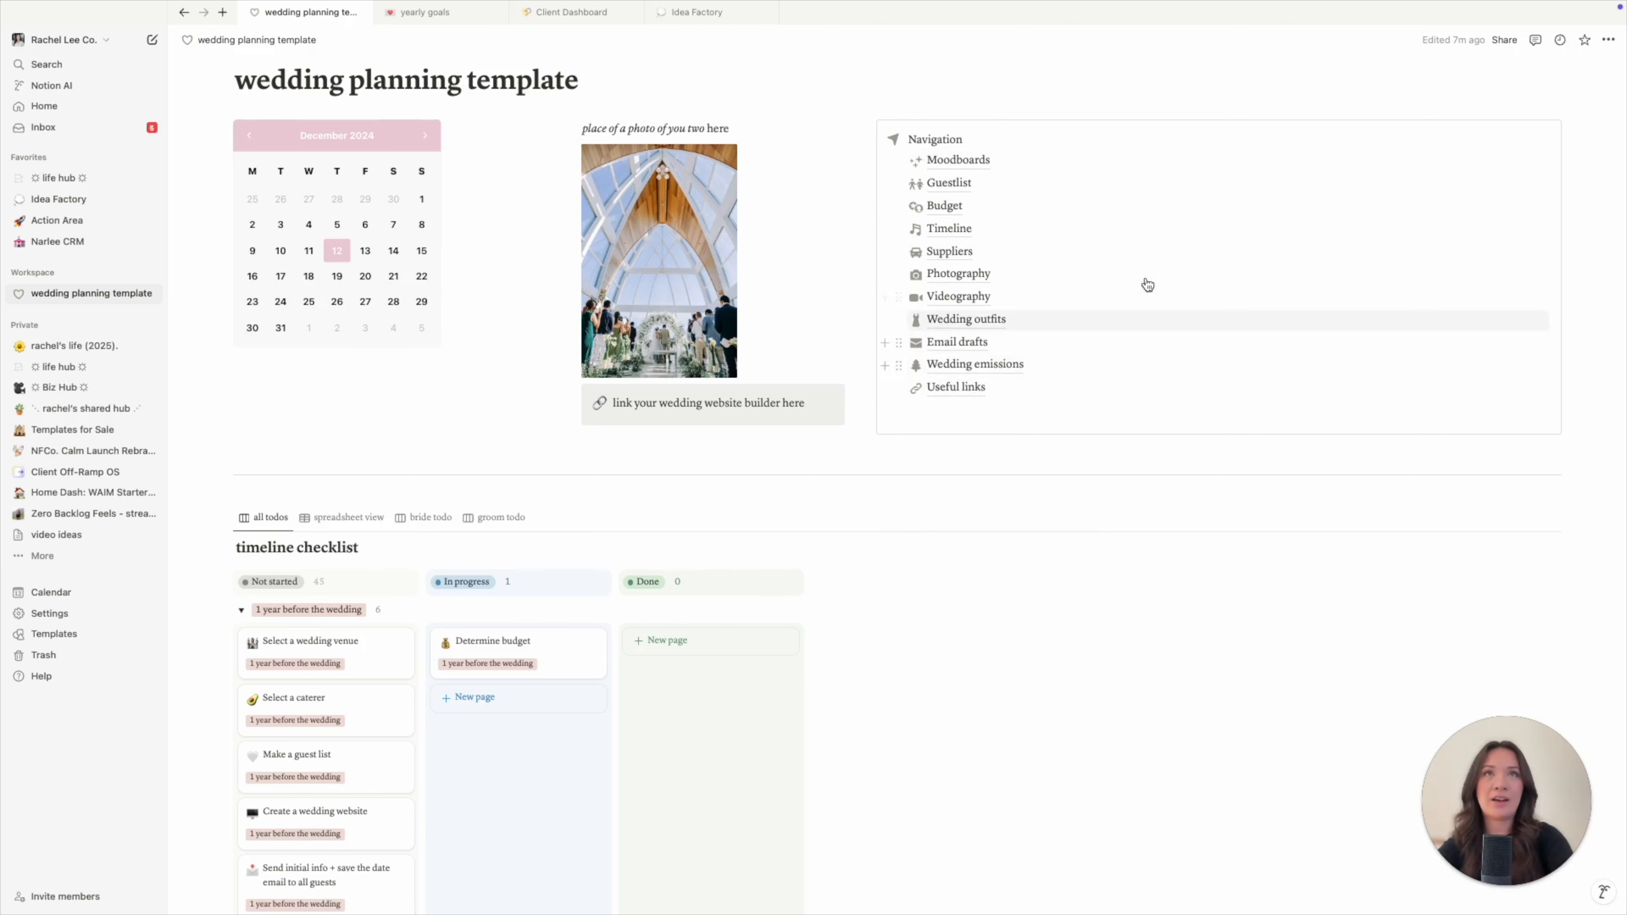
# - Drag the Determine budget card from In progress into the Done column
pyautogui.scroll(-5, 998, 466)
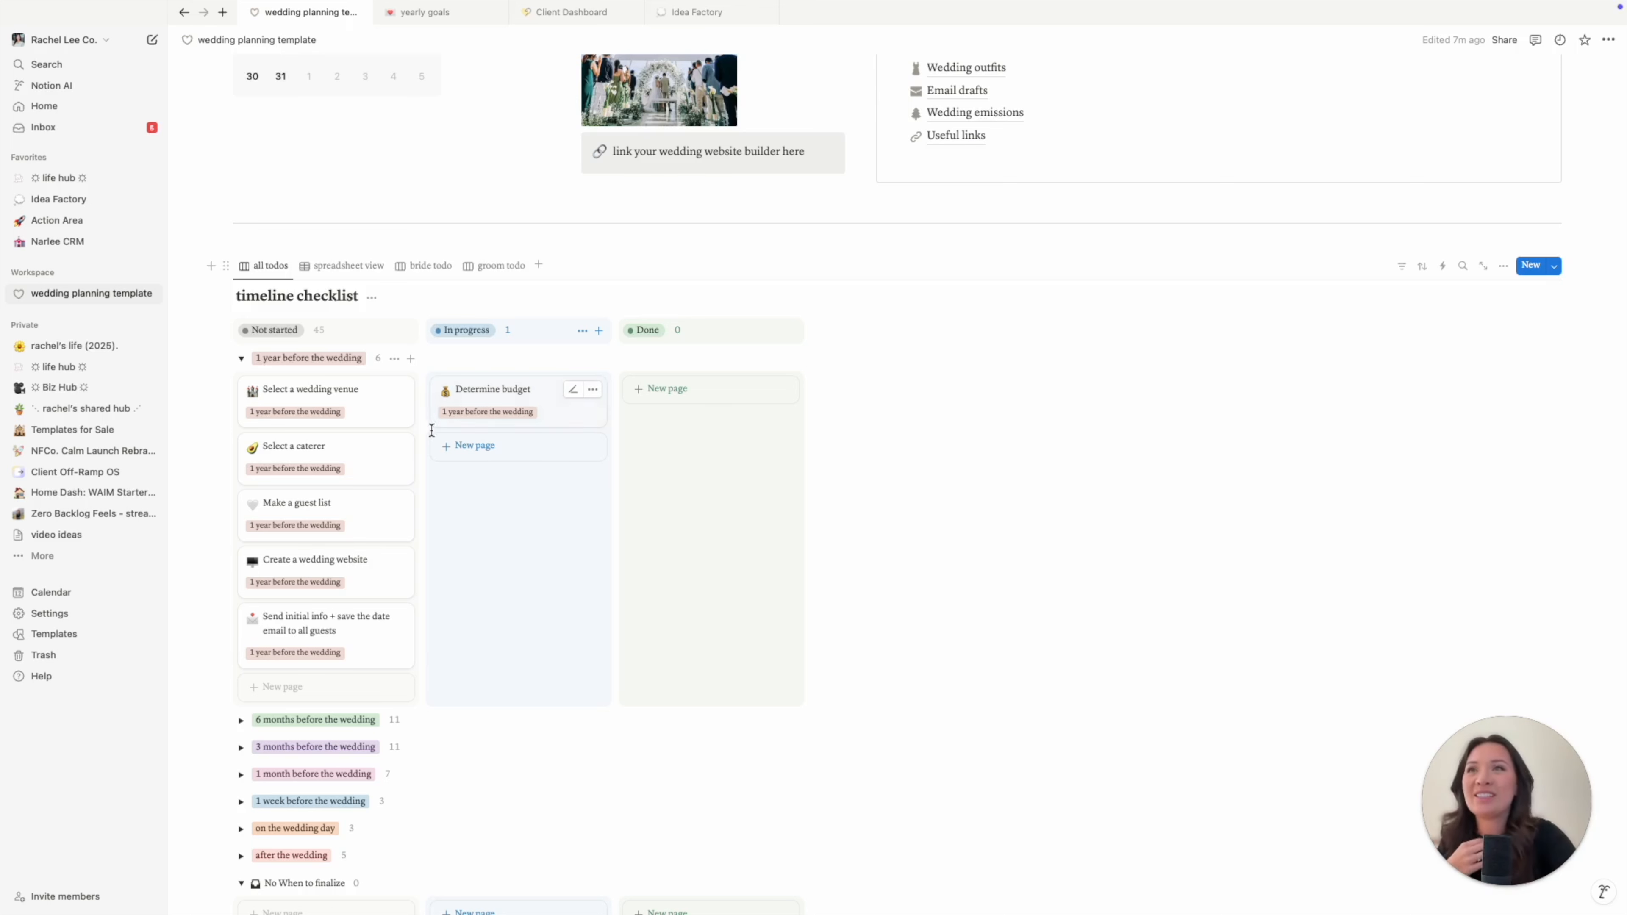
pyautogui.moveTo(490, 394); pyautogui.dragTo(685, 397)
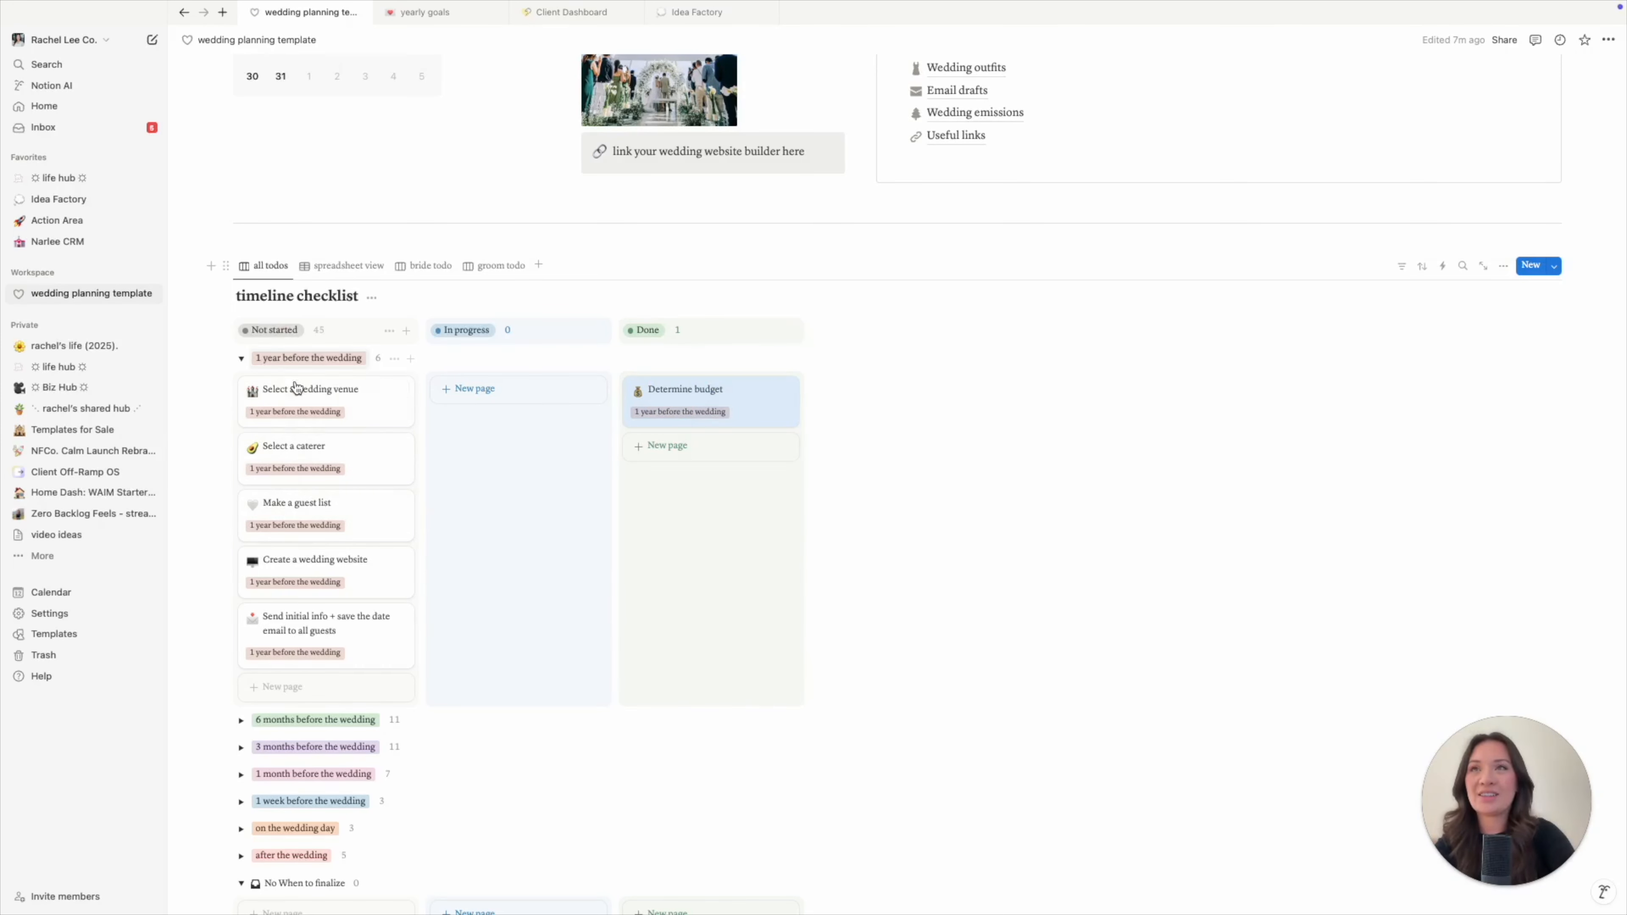
pyautogui.click(302, 401)
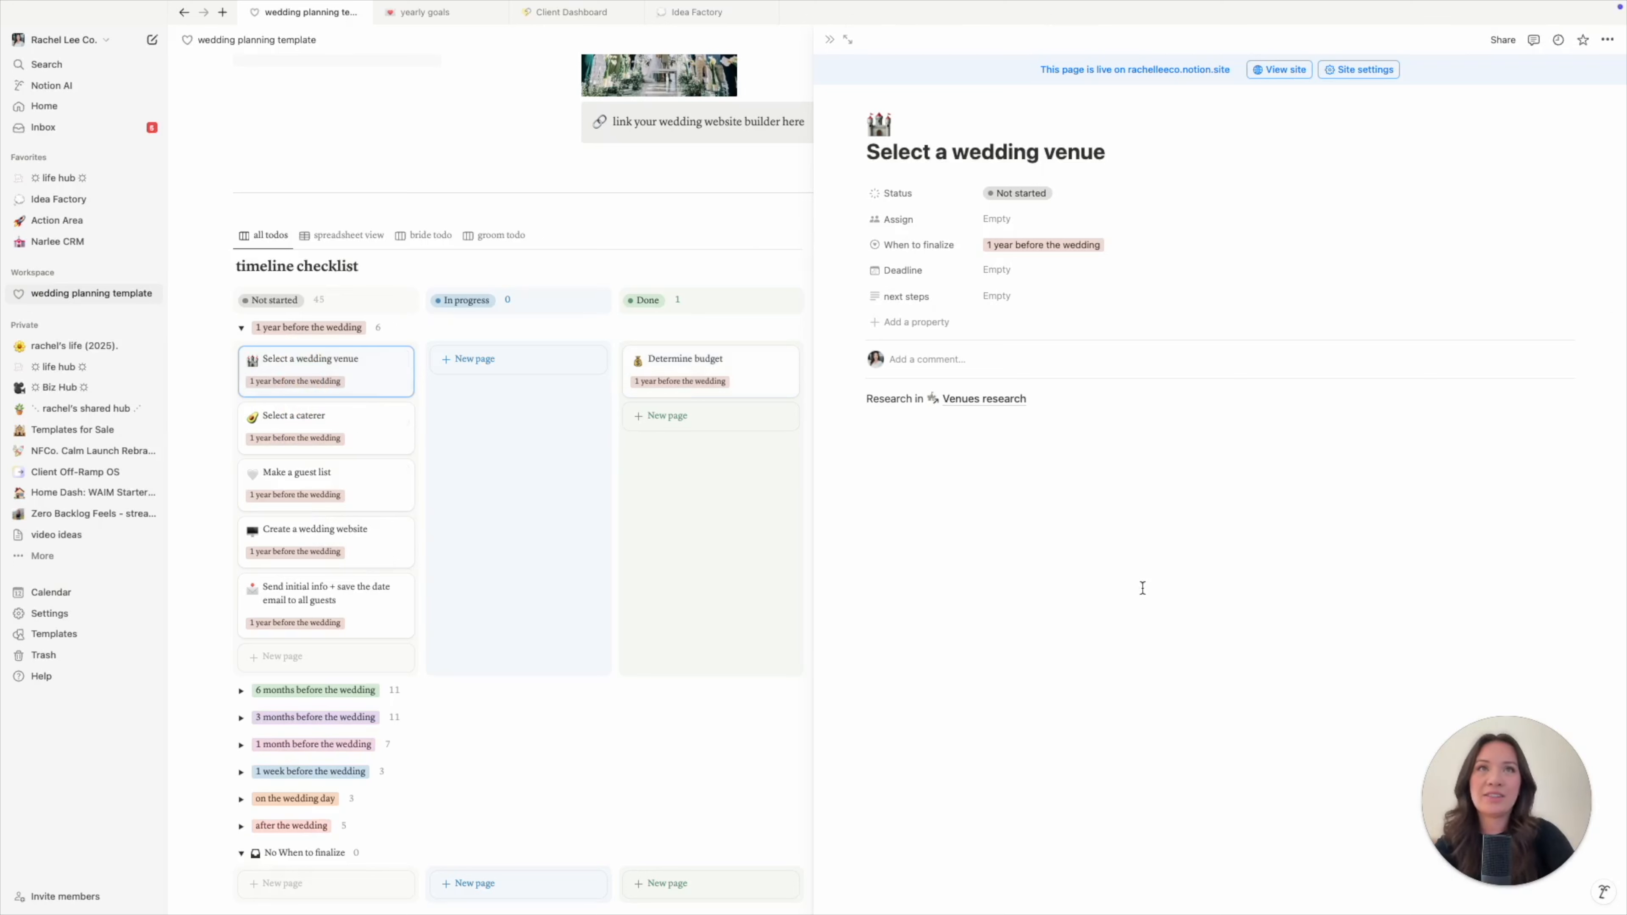
pyautogui.moveTo(980, 407)
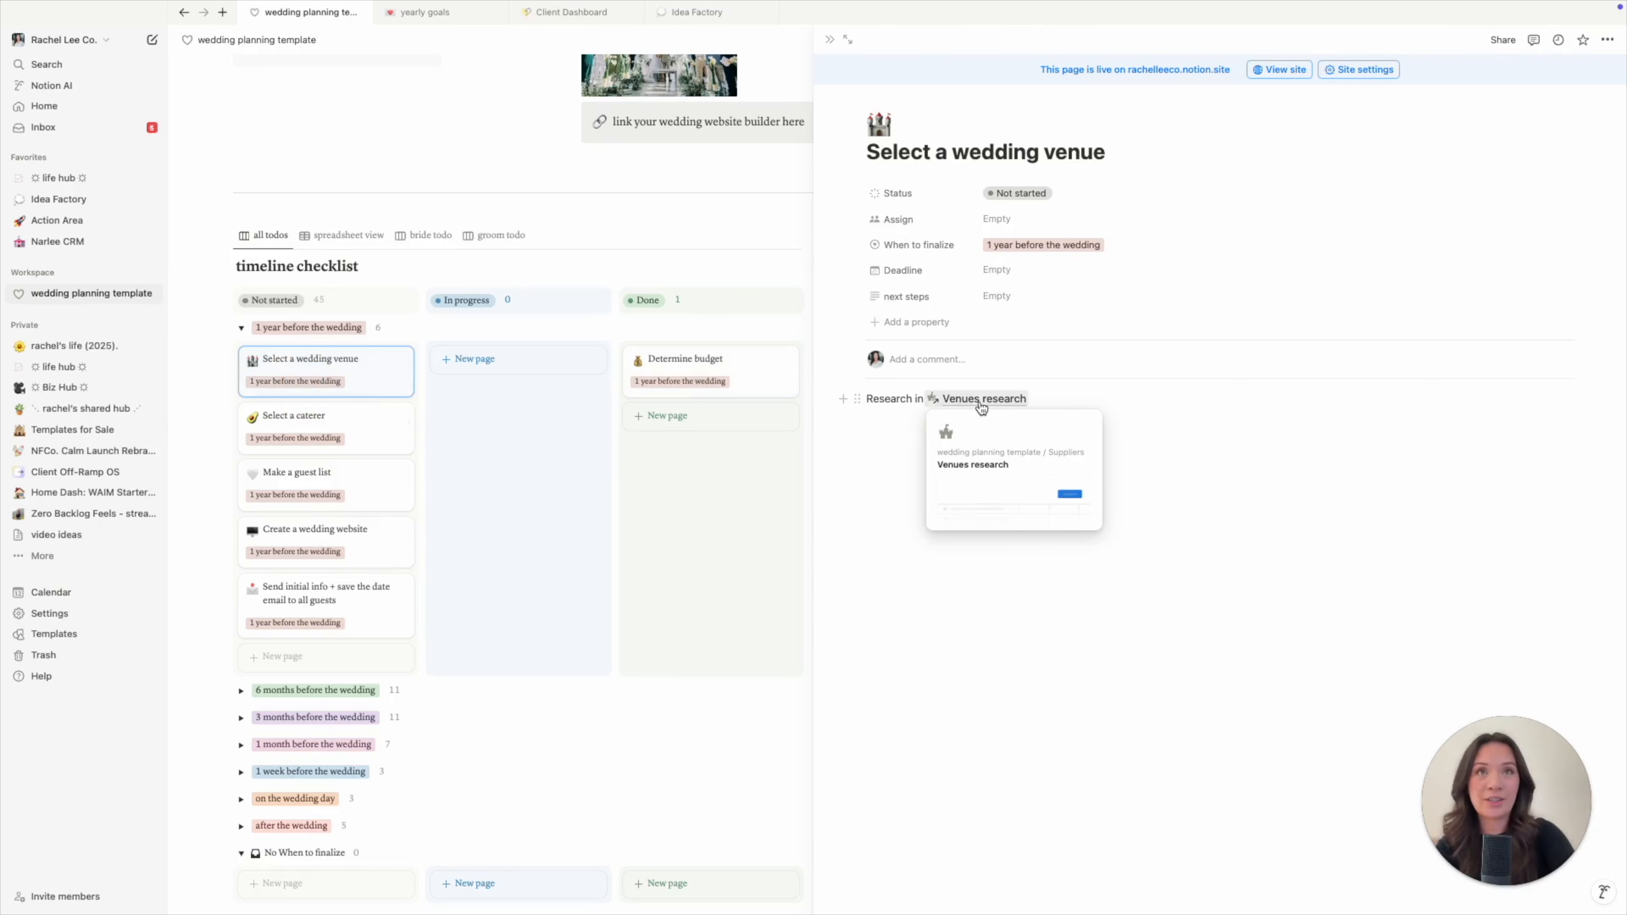
pyautogui.click(980, 403)
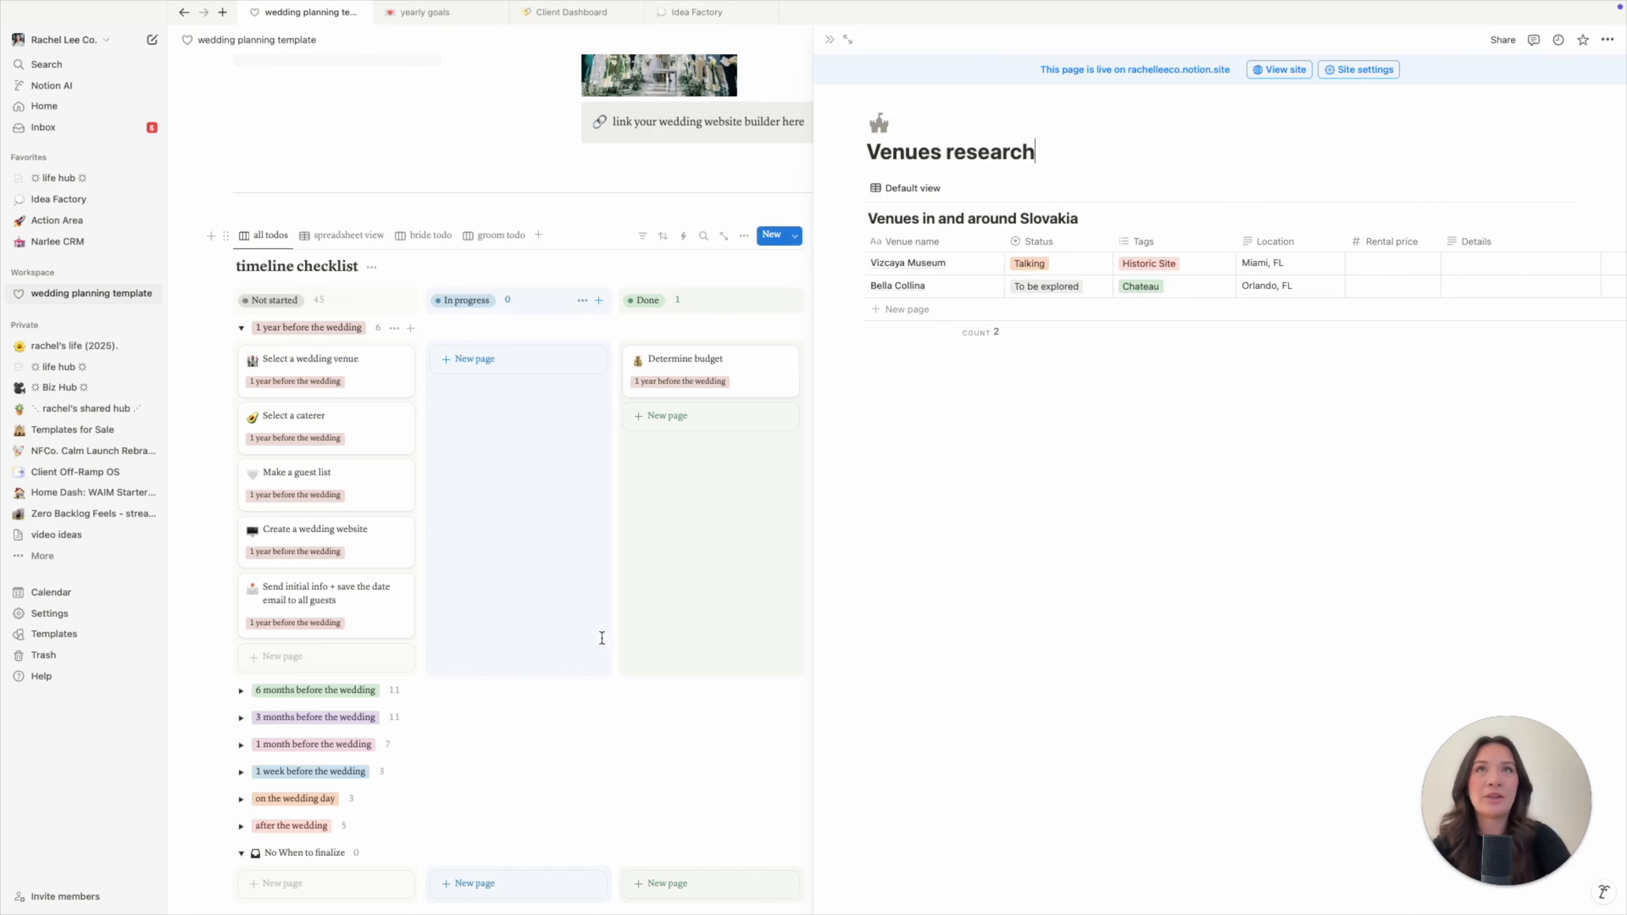
pyautogui.click(830, 39)
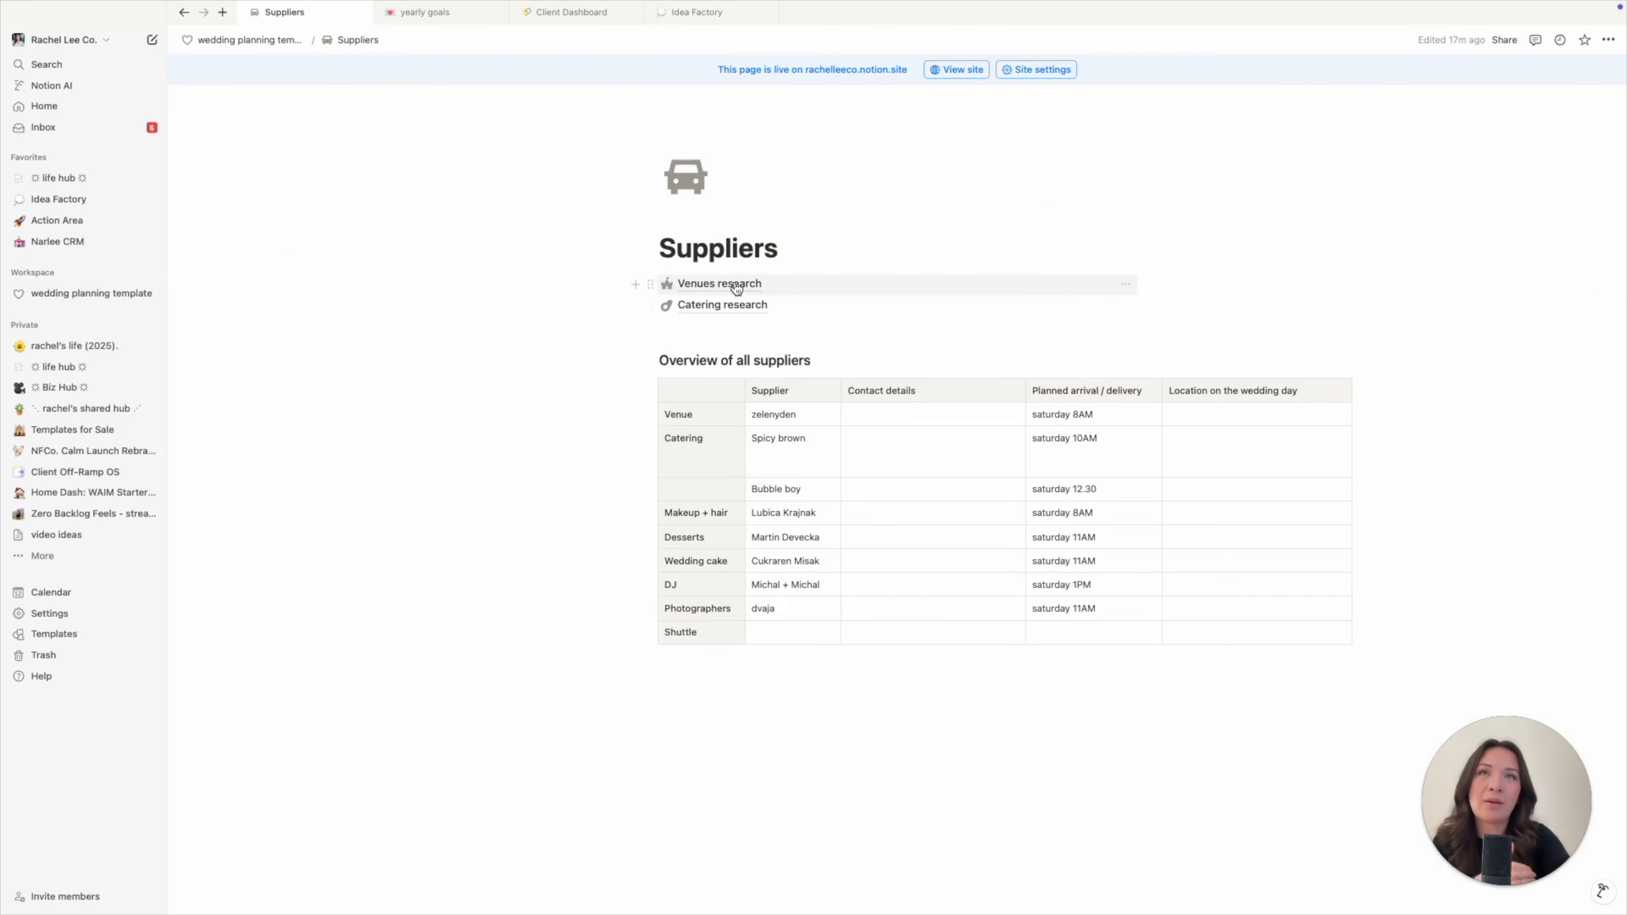
pyautogui.press('super+bracketleft')
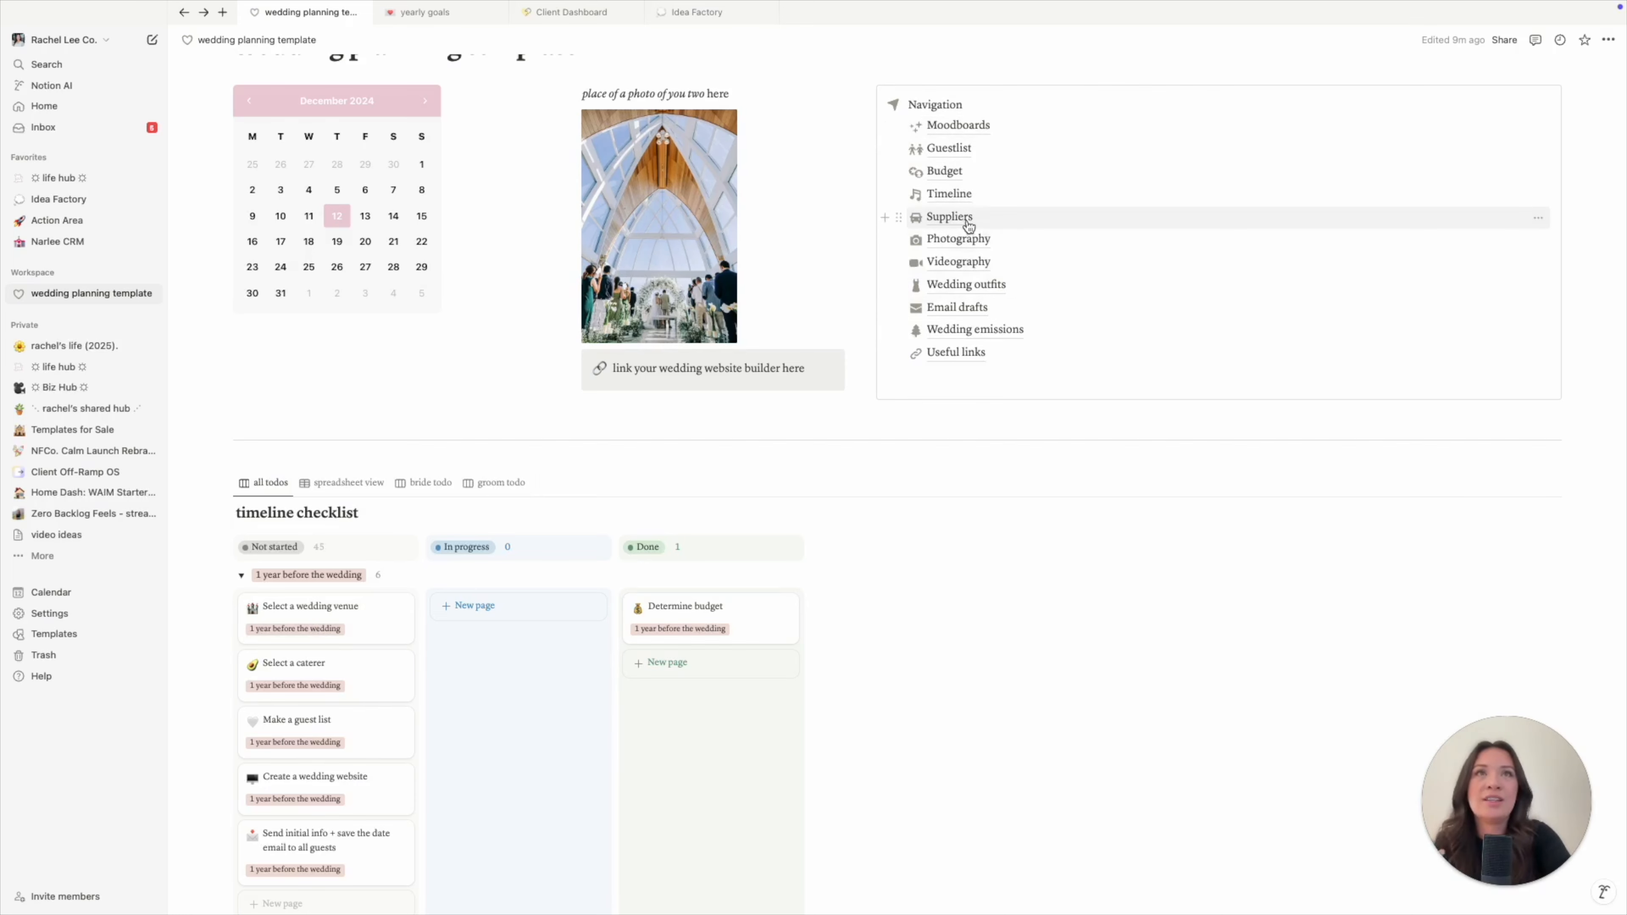
pyautogui.click(949, 217)
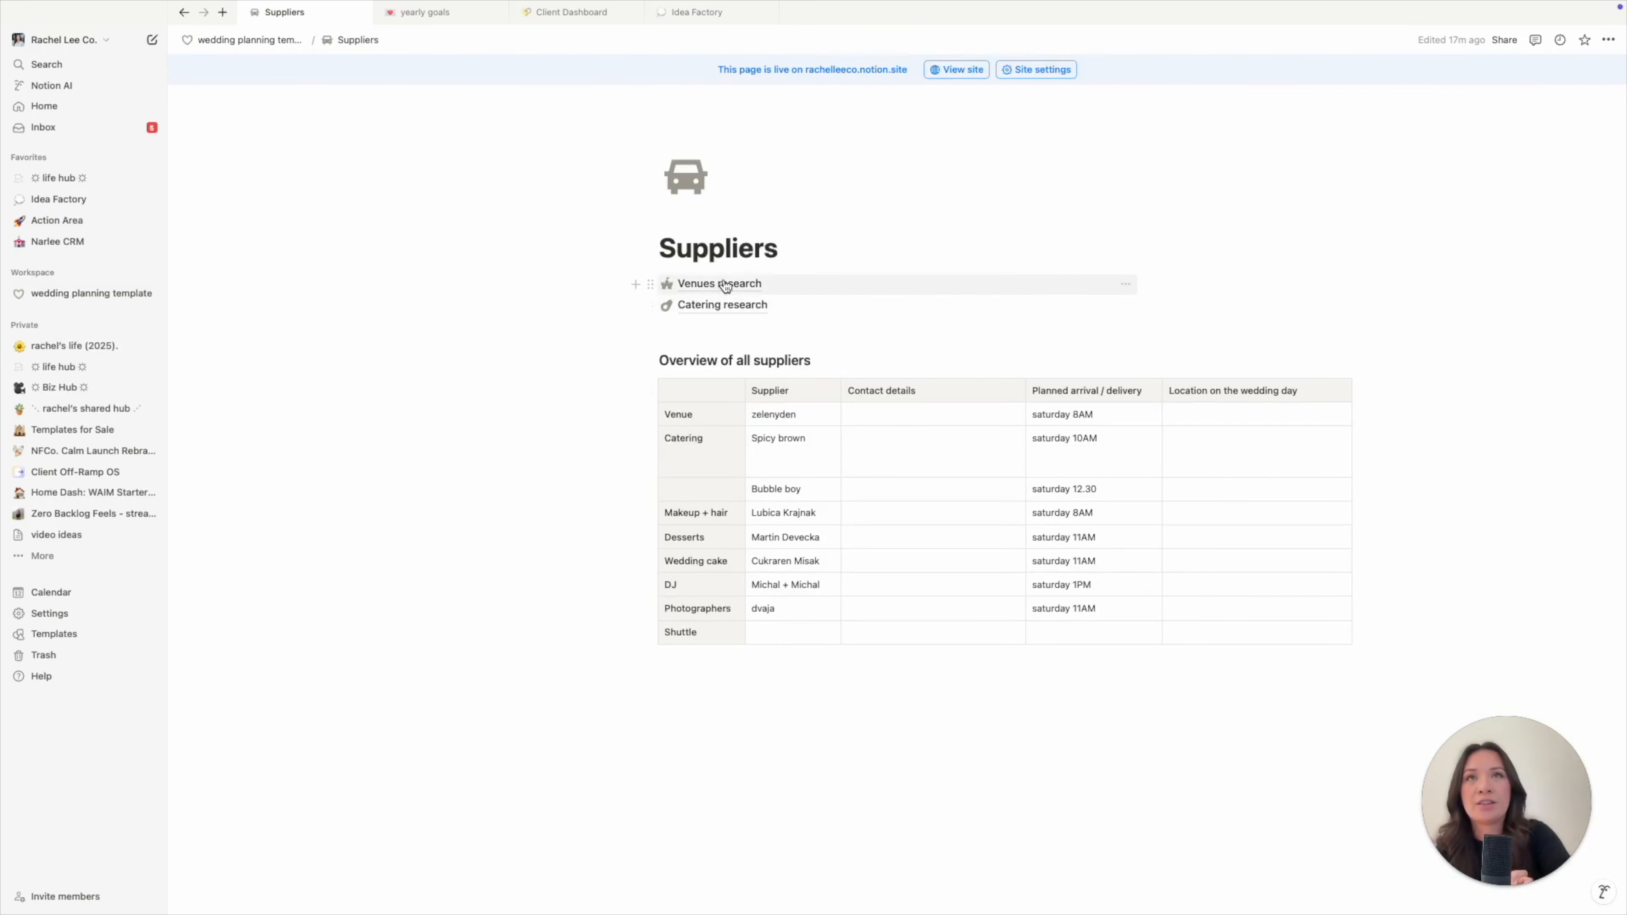
pyautogui.click(185, 12)
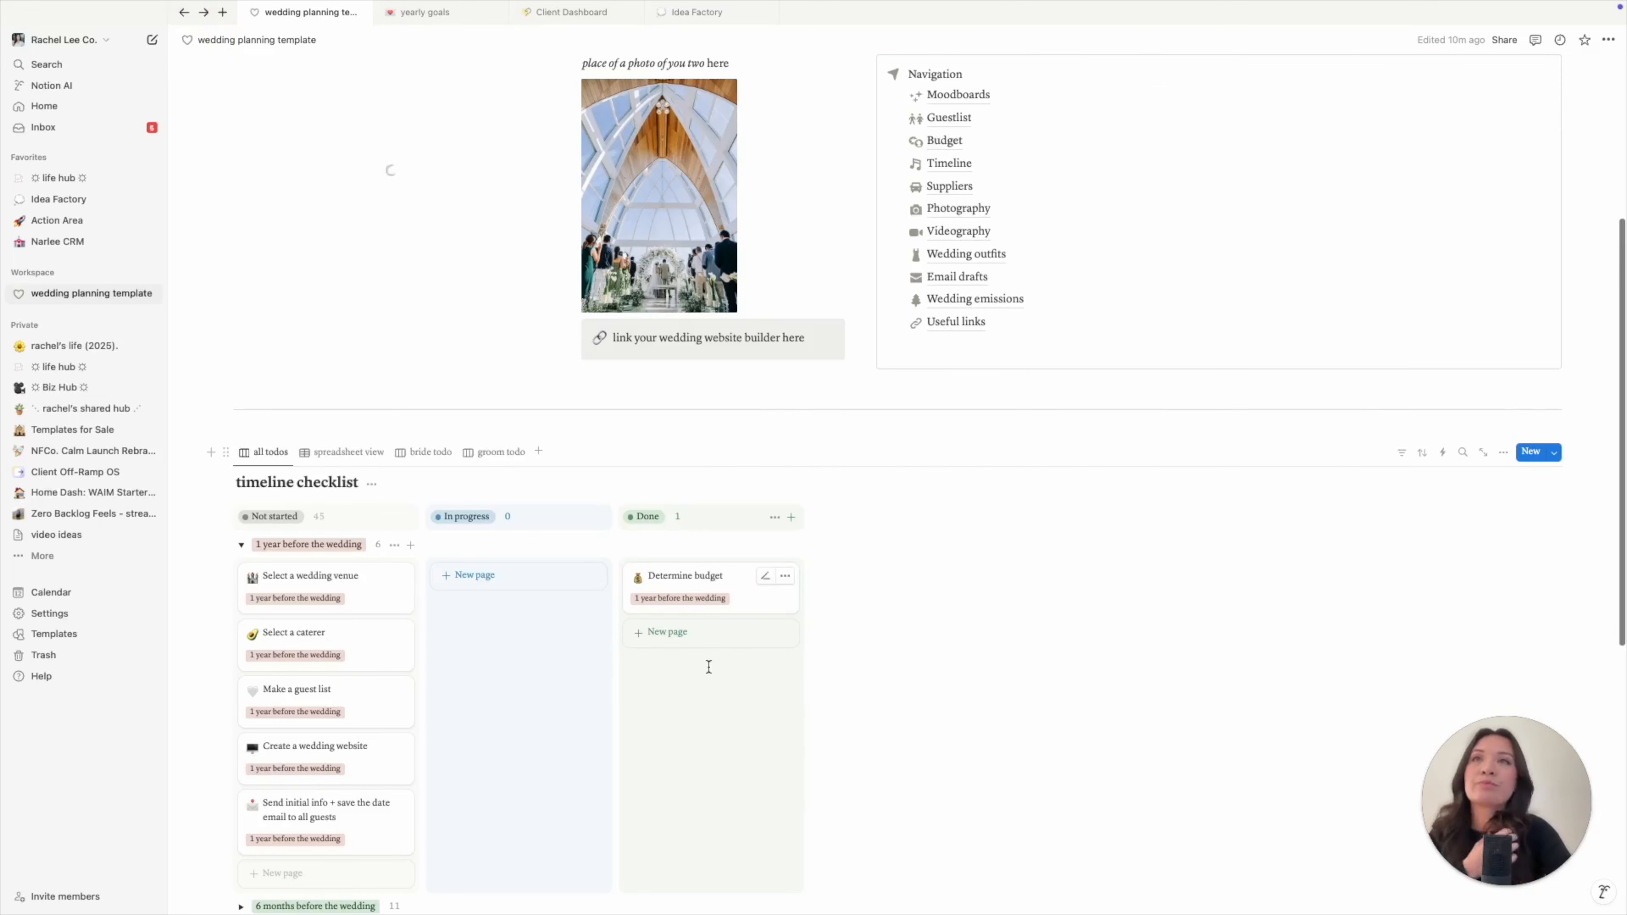
# - Move Select a wedding venue and Make a guest list to In progress, then open Make a guest list
pyautogui.moveTo(305, 585); pyautogui.dragTo(461, 577)
pyautogui.moveTo(296, 641); pyautogui.dragTo(493, 647)
pyautogui.scroll(-3, 546, 772)
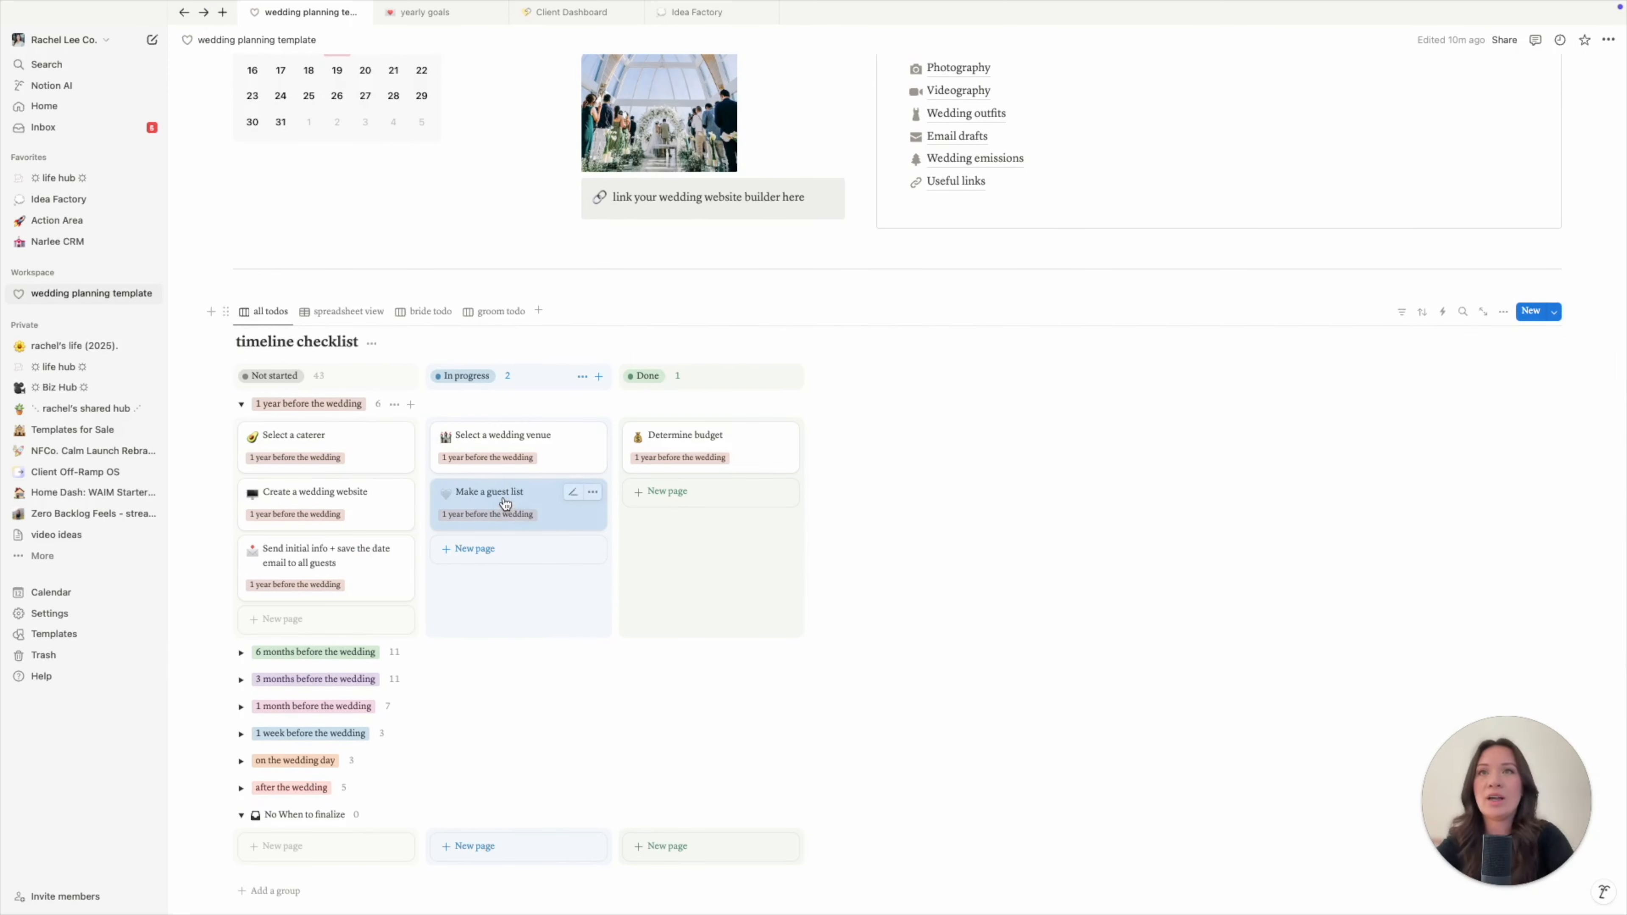
pyautogui.click(526, 492)
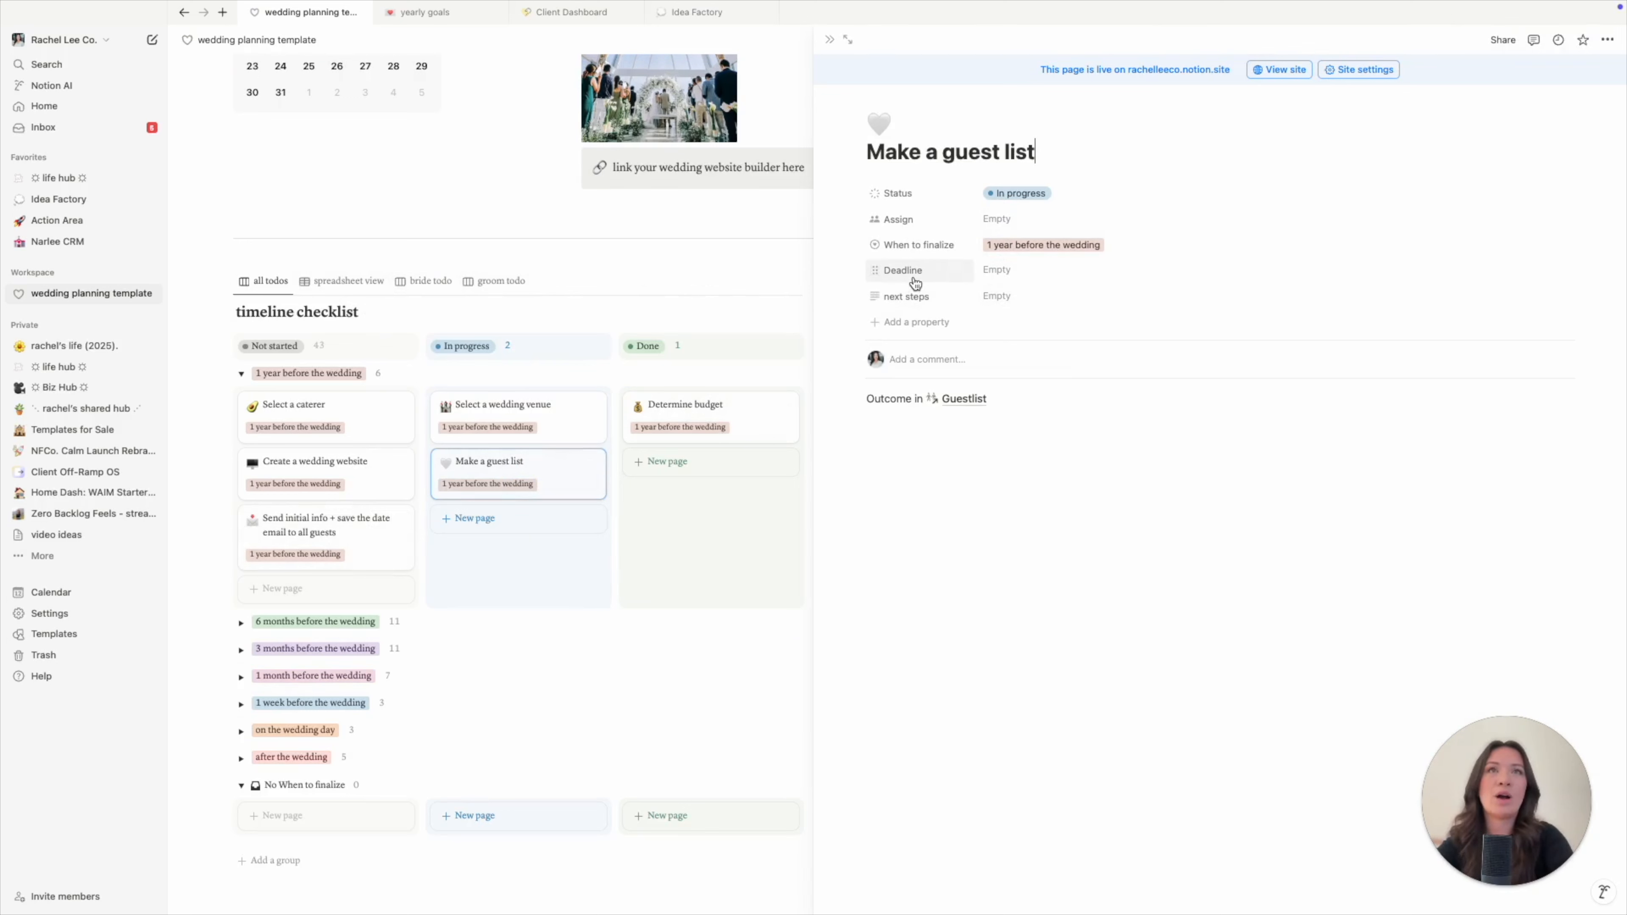
# - Open the guest list task's assignee list and close it without assigning anyone
pyautogui.click(991, 219)
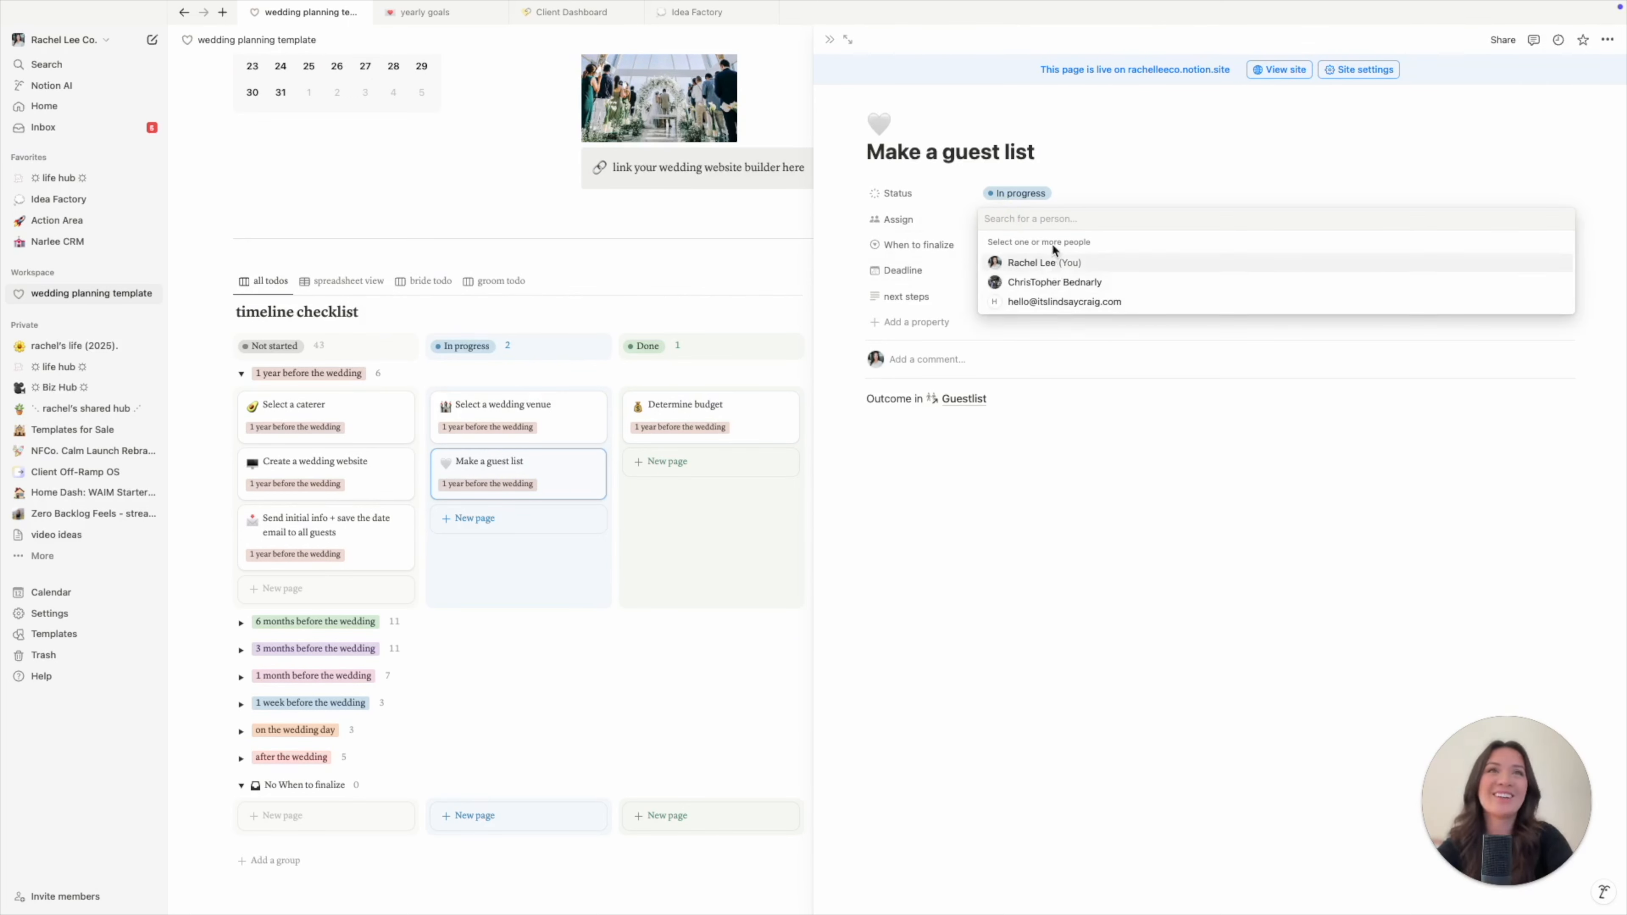
pyautogui.click(1073, 496)
pyautogui.click(991, 218)
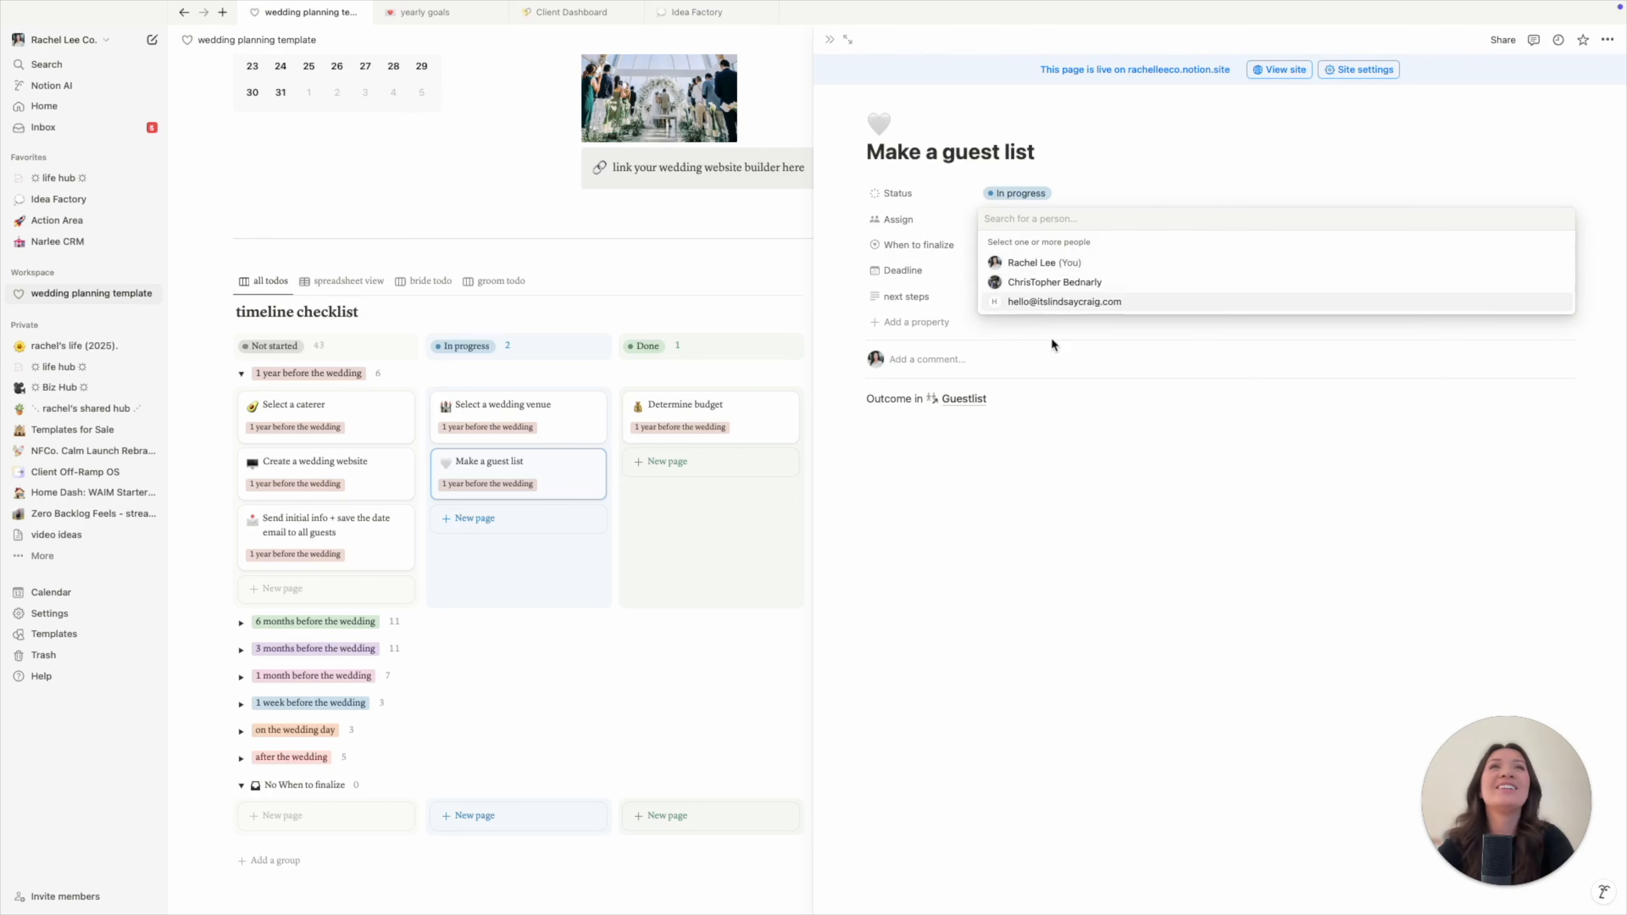
pyautogui.click(1126, 577)
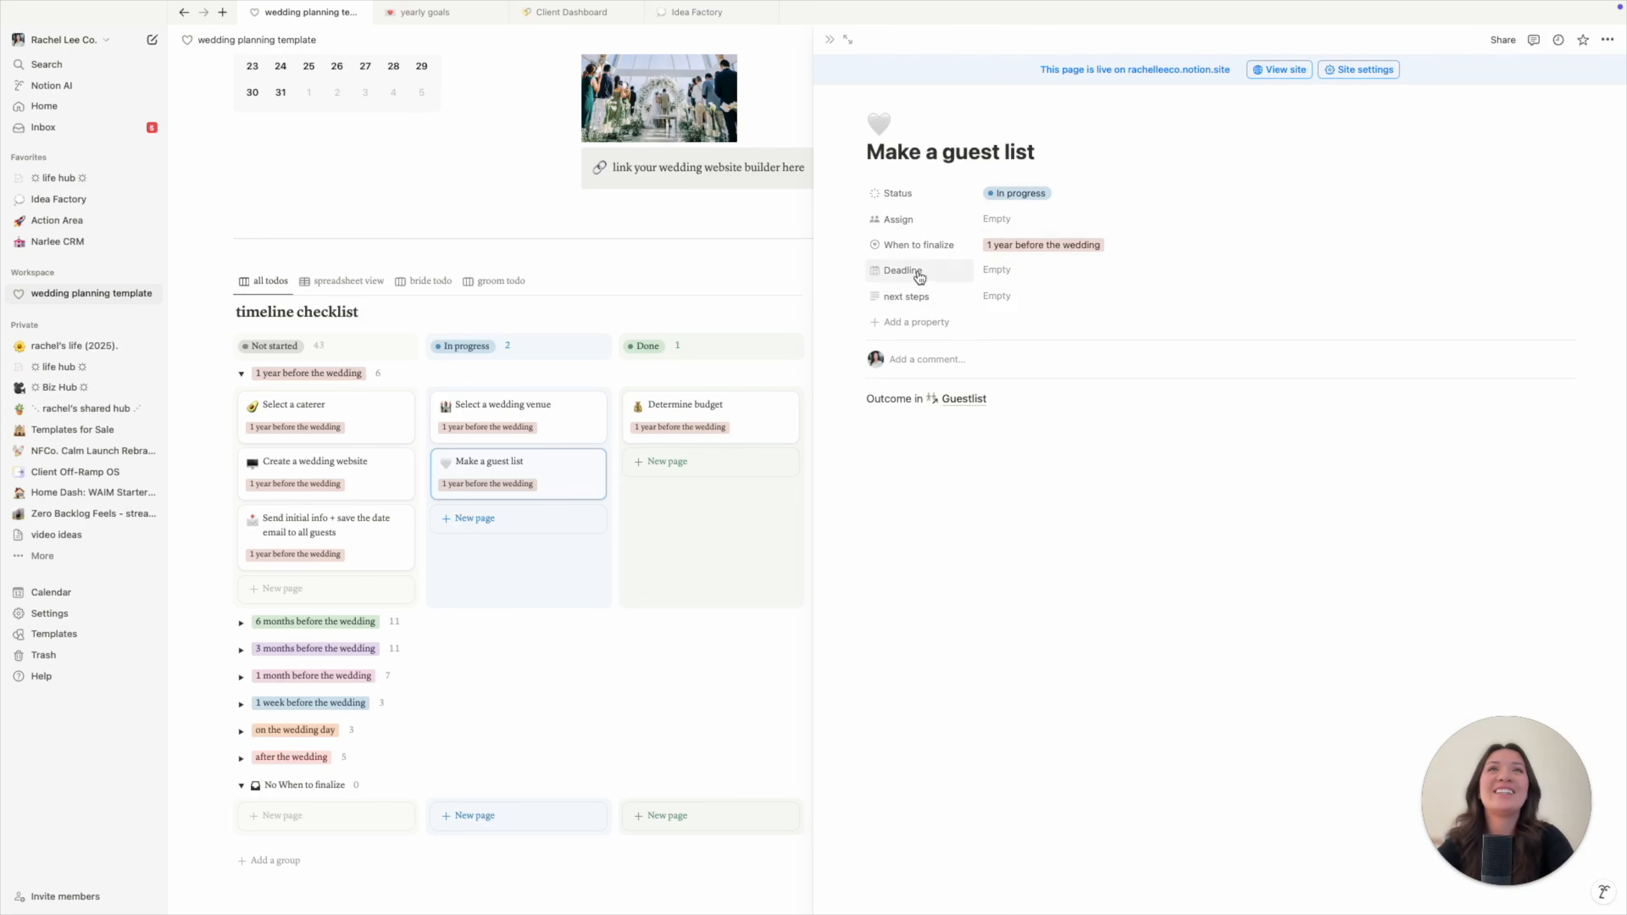
# - Set the guest list task's next steps to 'send save the dates or build availability list' and close it
pyautogui.click(1005, 298)
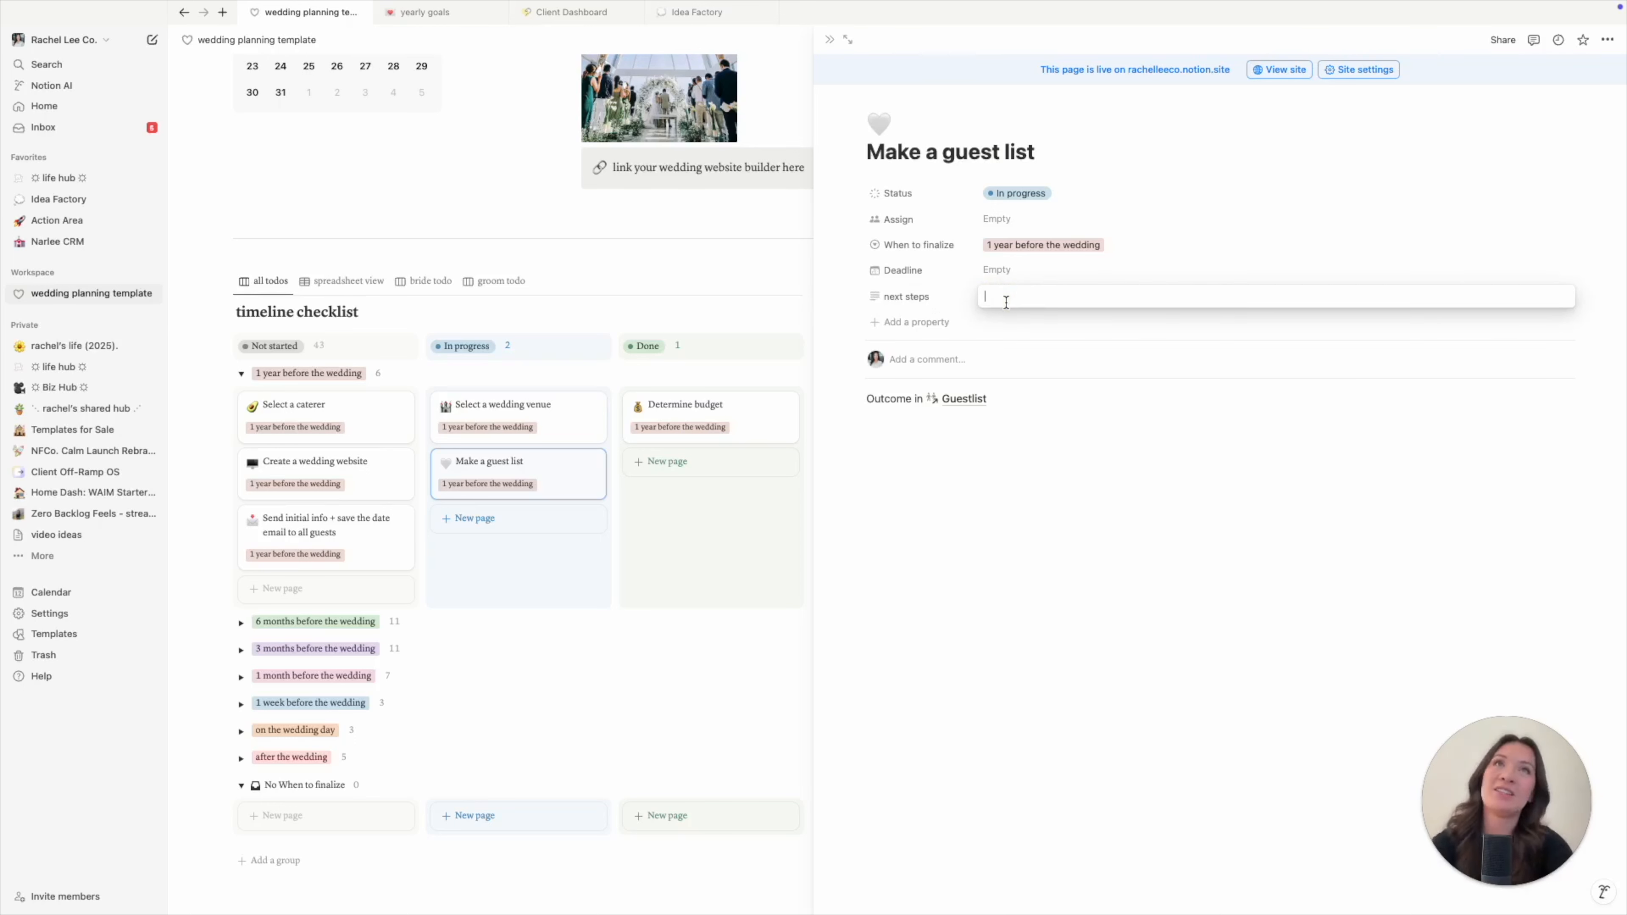
pyautogui.write('send save the dates')
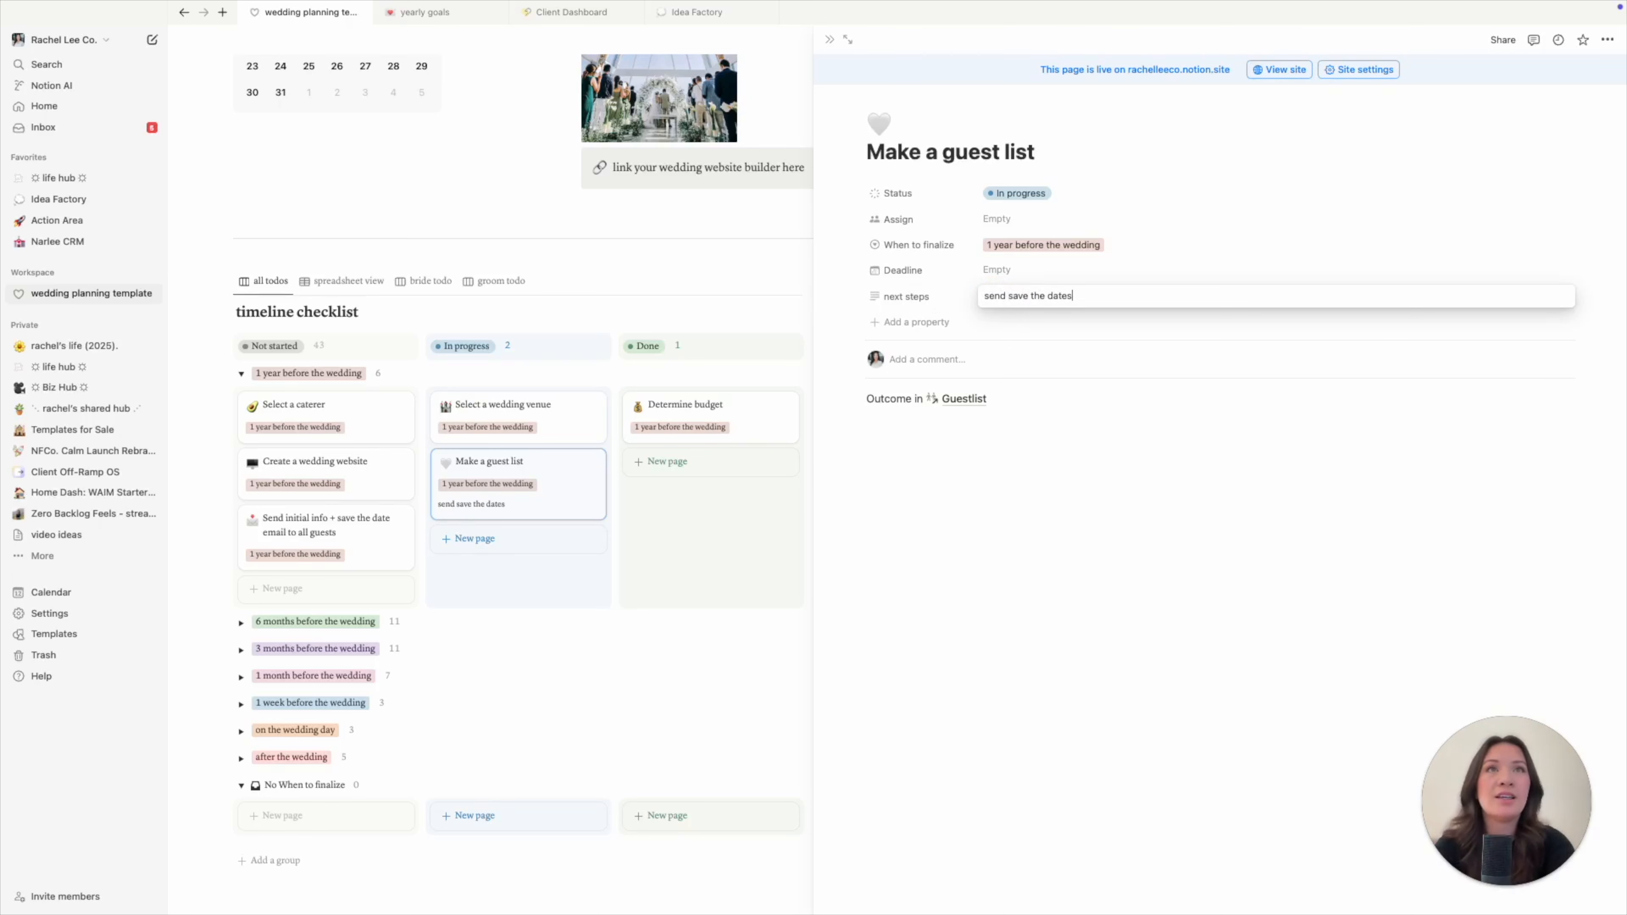
pyautogui.write(' or gui')
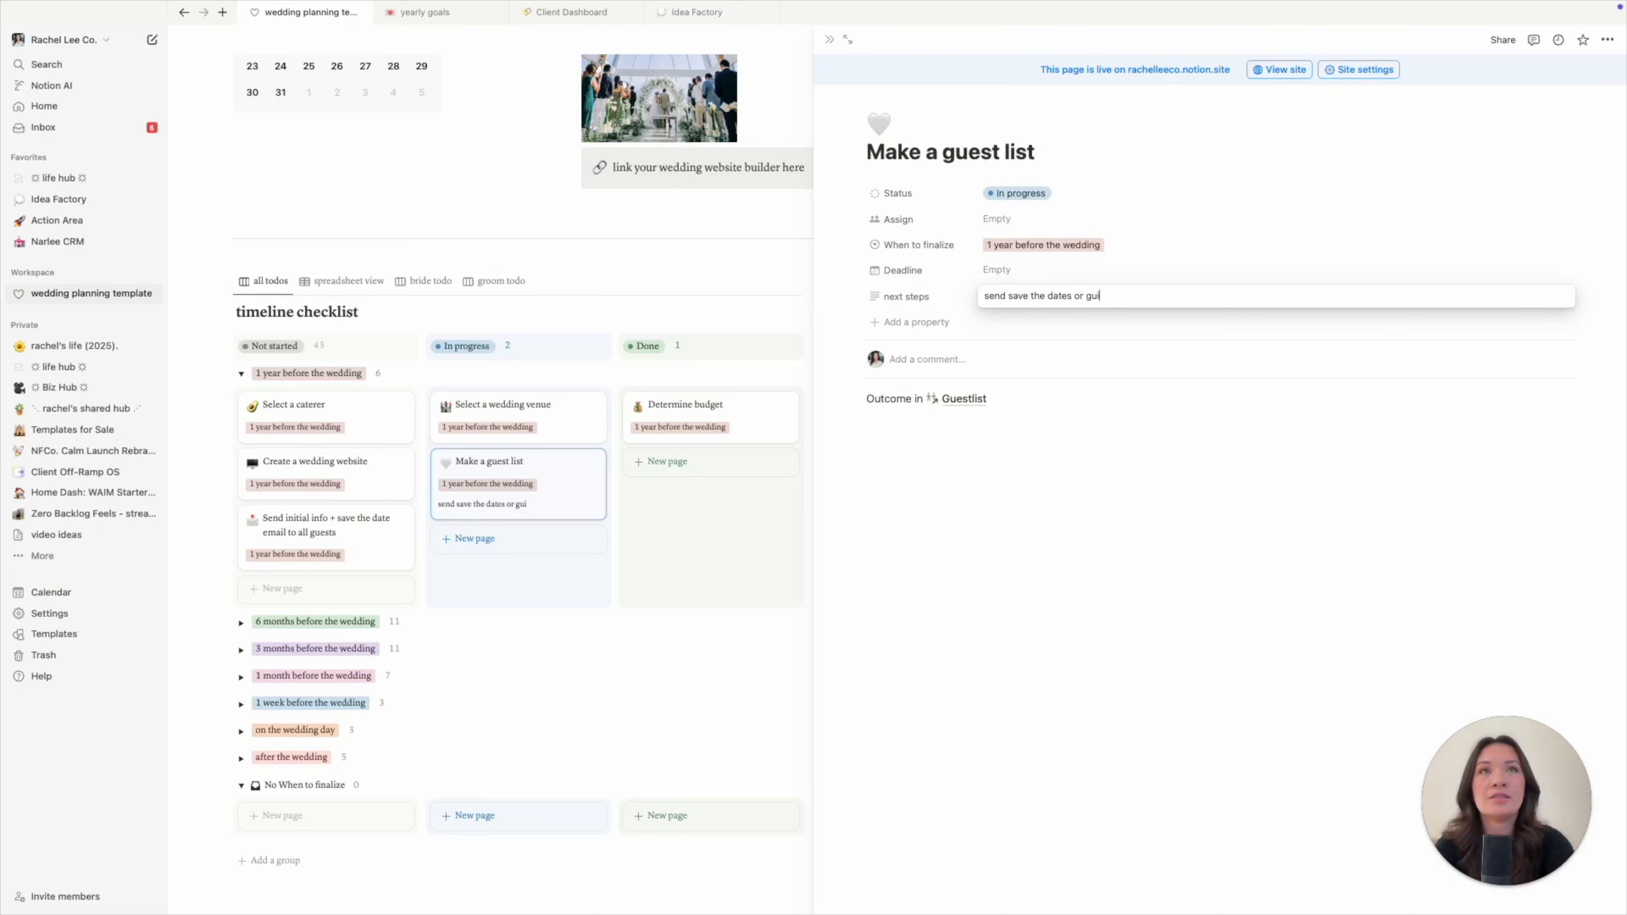
pyautogui.write('lduild availab')
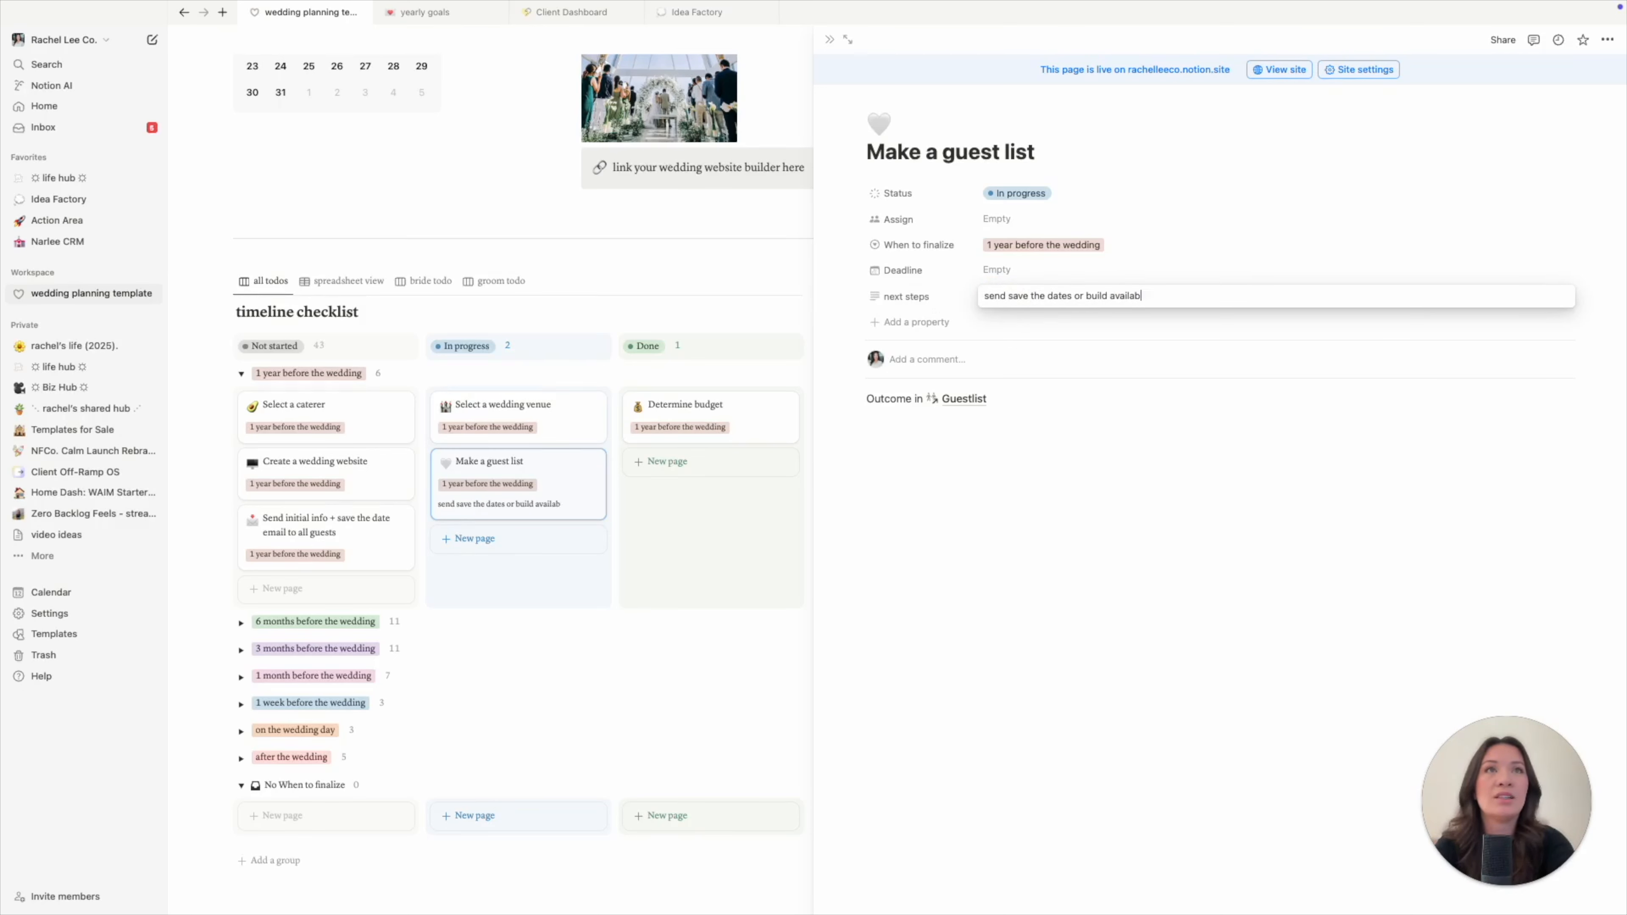
pyautogui.write('ility list')
pyautogui.press('Return')
pyautogui.click(991, 628)
pyautogui.click(830, 39)
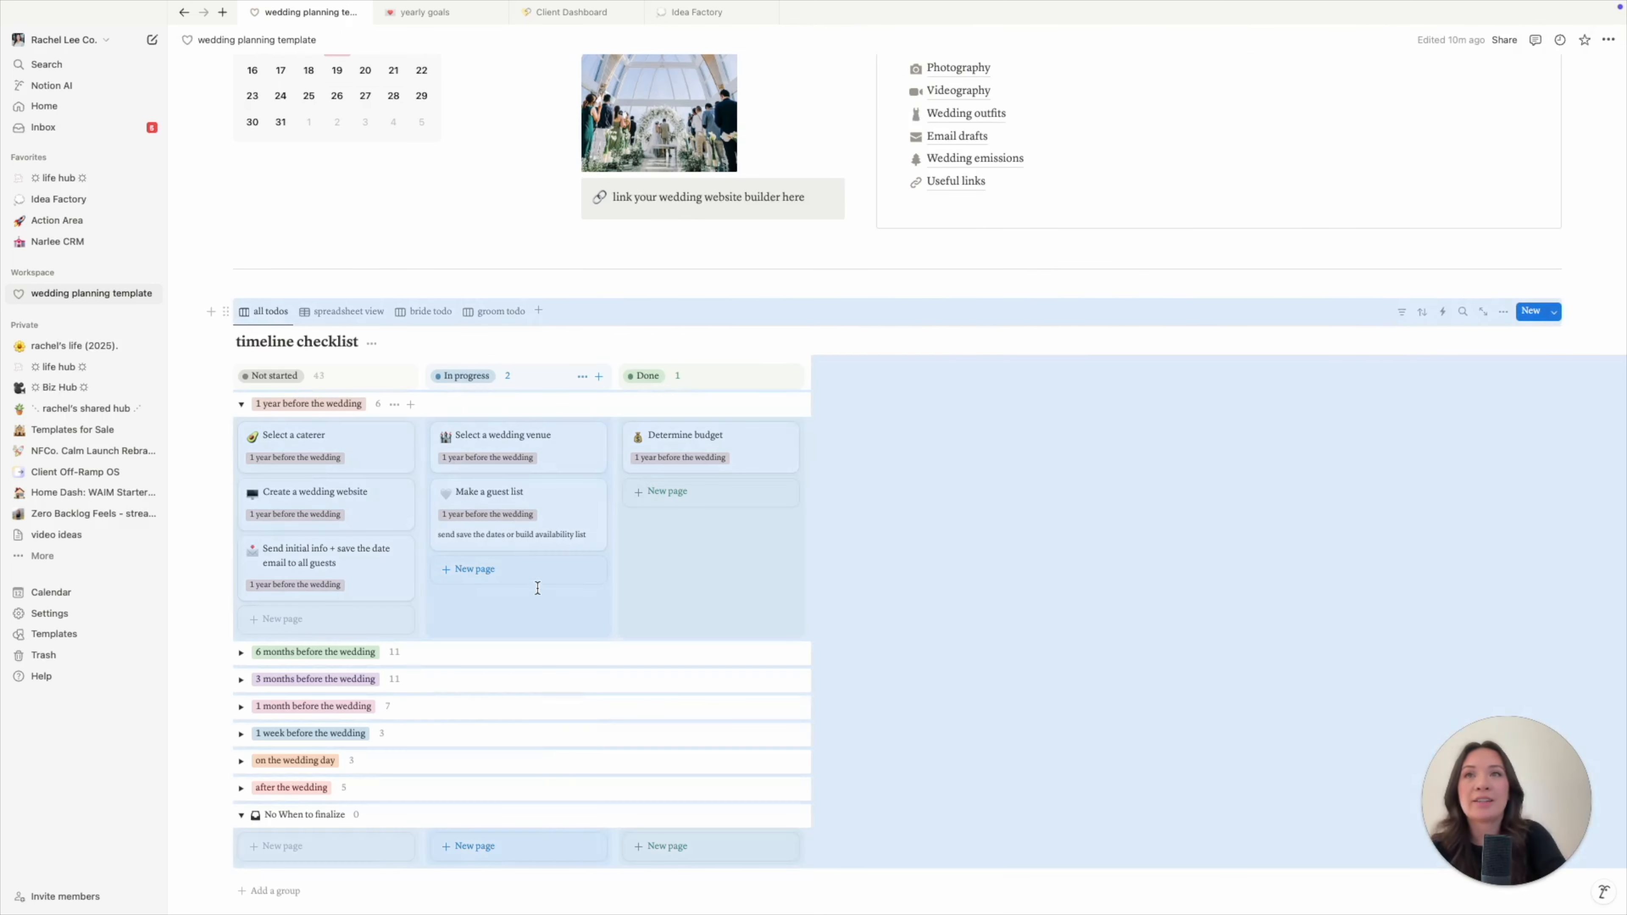
pyautogui.click(537, 588)
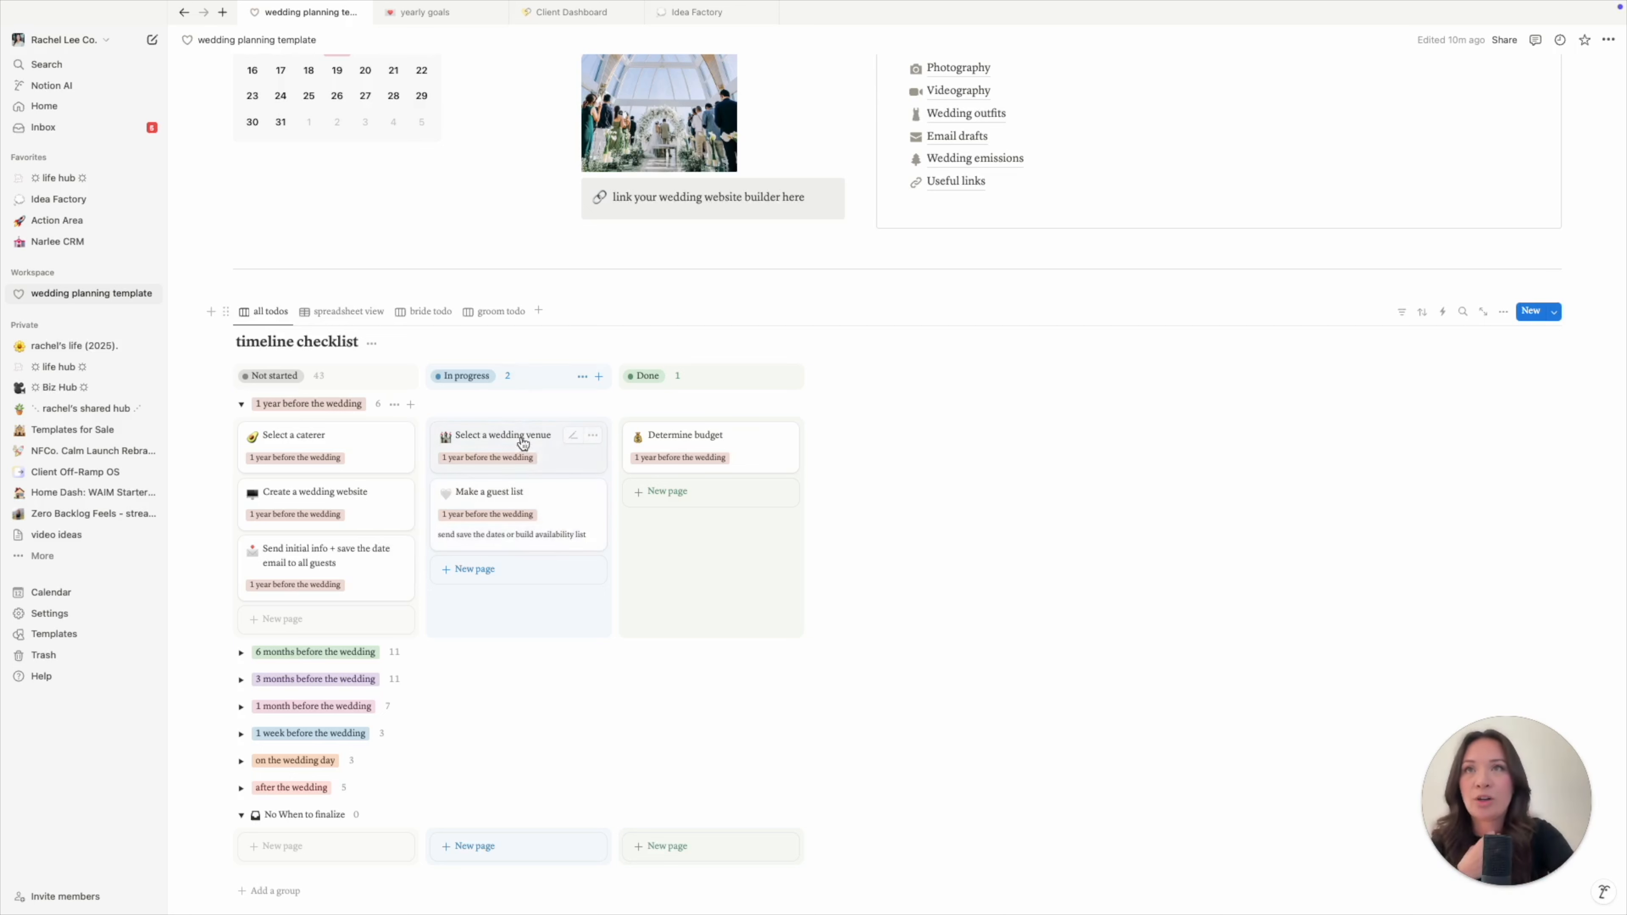
# - Give the Select a wedding venue card the next step 'schedule tour with Vizcaya', then close it
pyautogui.click(532, 451)
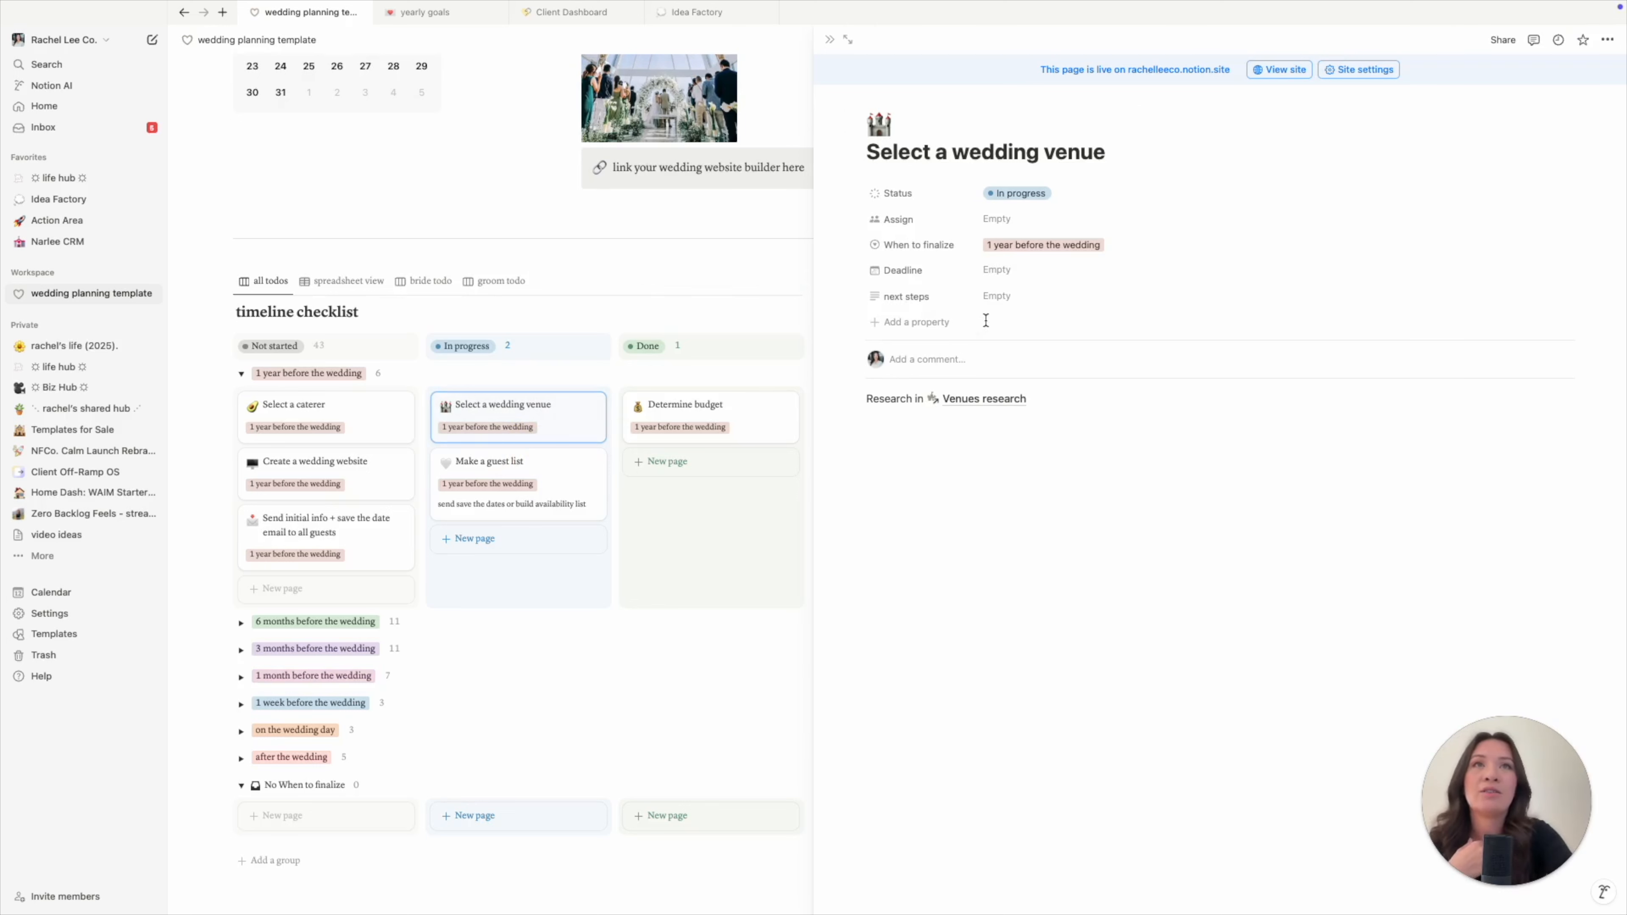
pyautogui.click(1004, 297)
pyautogui.write('schedule tour with Vizcaya')
pyautogui.press('Return')
pyautogui.click(1072, 643)
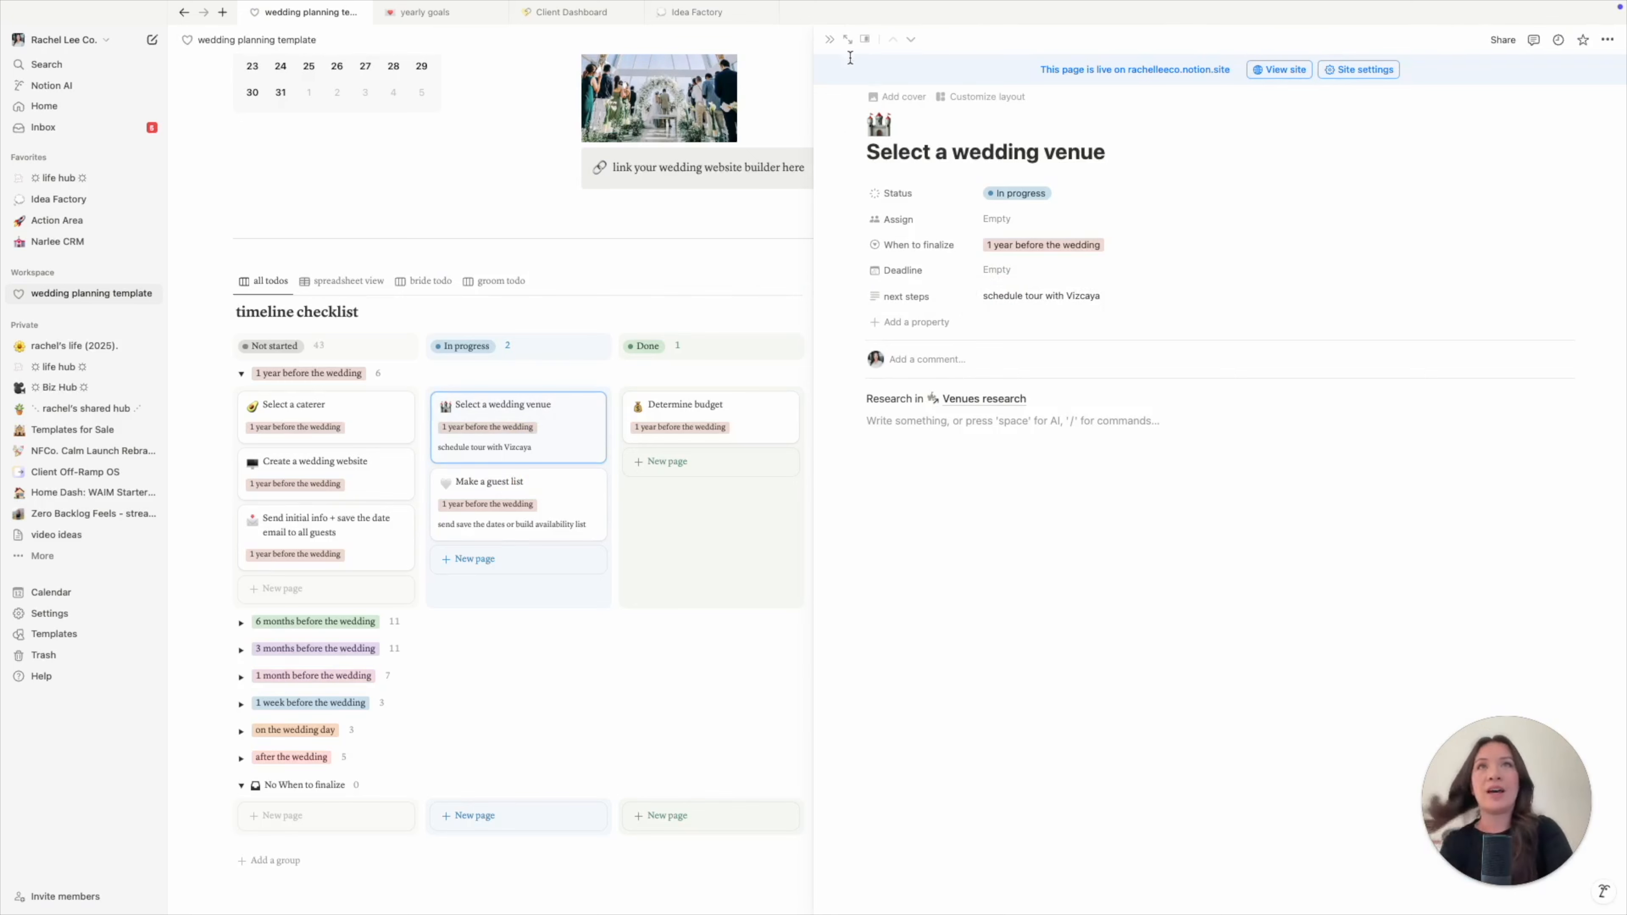
pyautogui.click(829, 39)
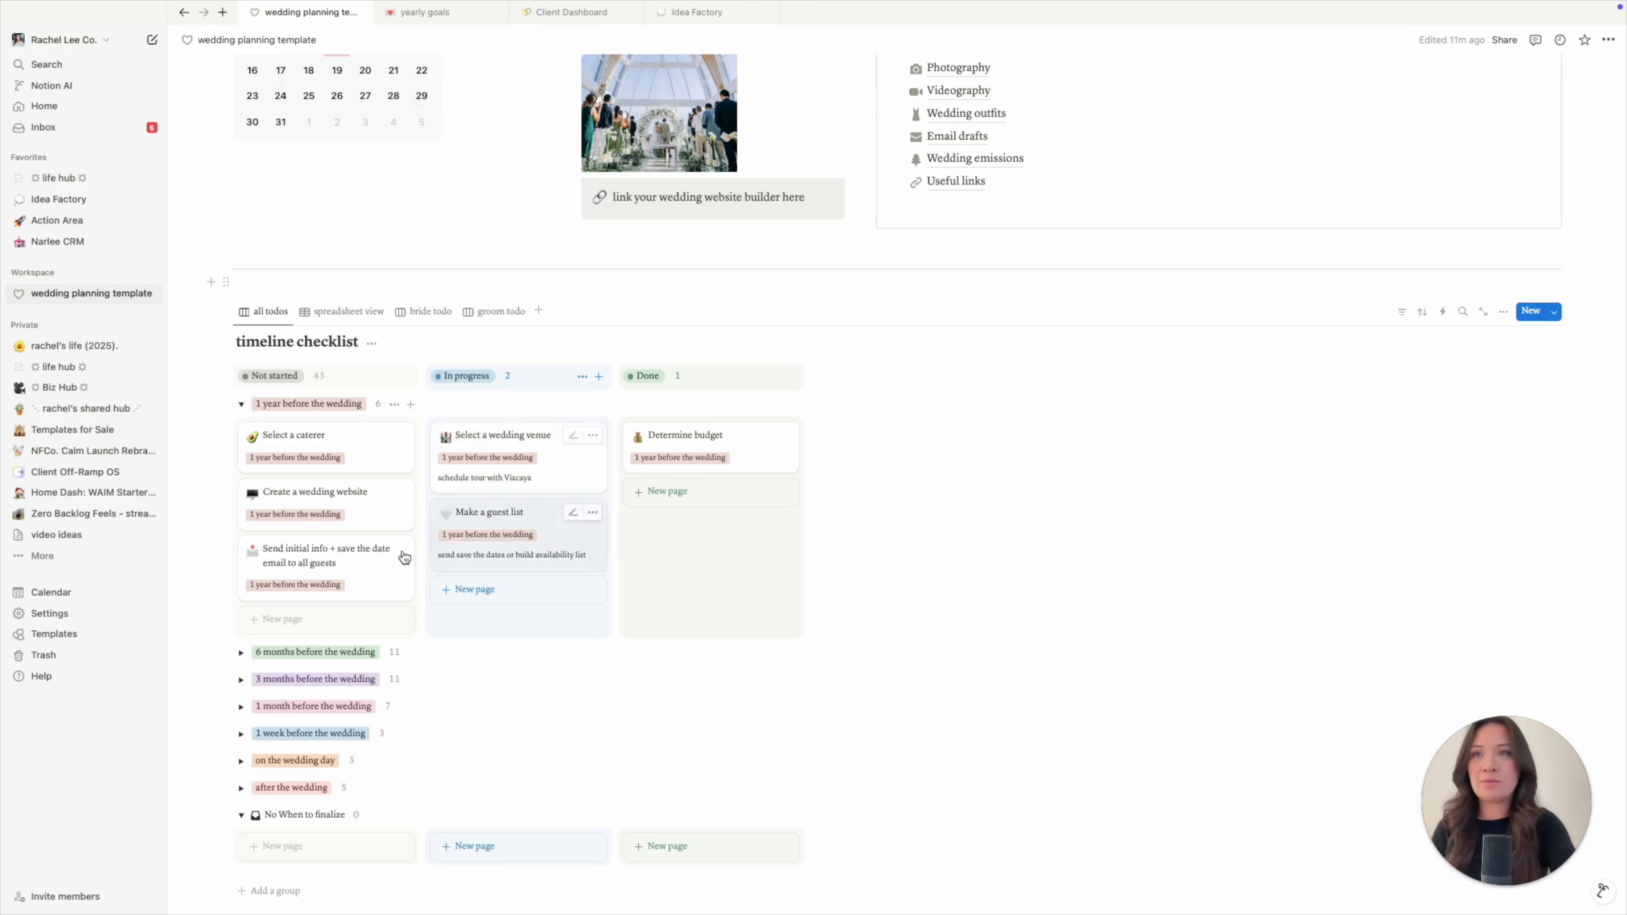
# - Move Select a wedding venue back to Not started, then show the checklist as a spreadsheet table
pyautogui.moveTo(523, 457); pyautogui.dragTo(339, 477)
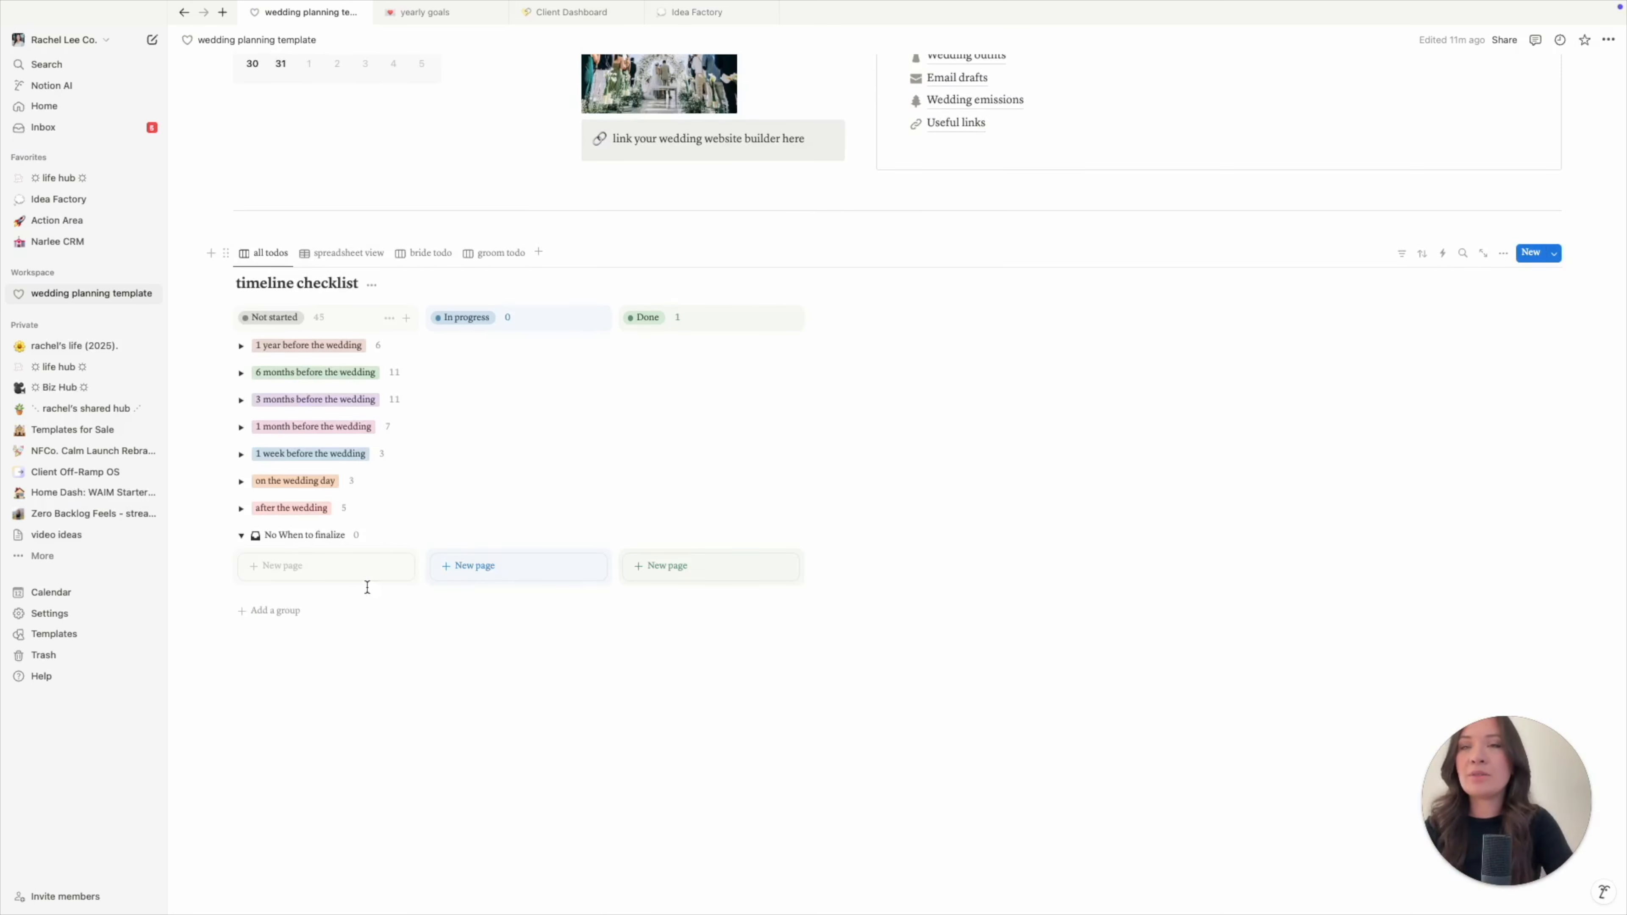
pyautogui.click(241, 508)
pyautogui.click(242, 507)
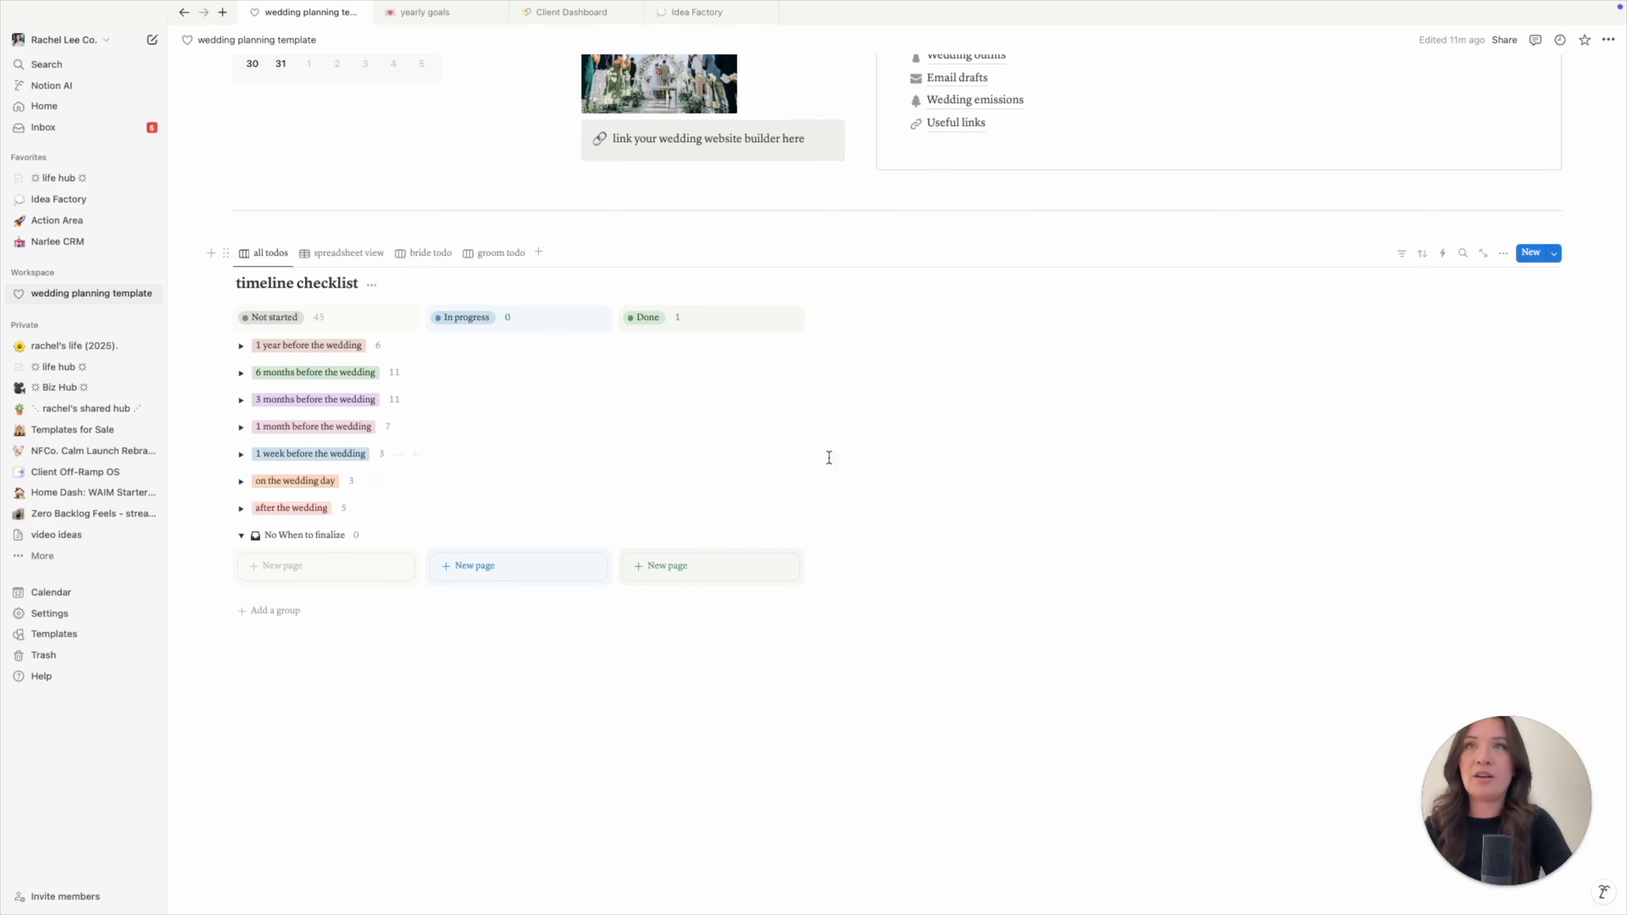
pyautogui.click(369, 257)
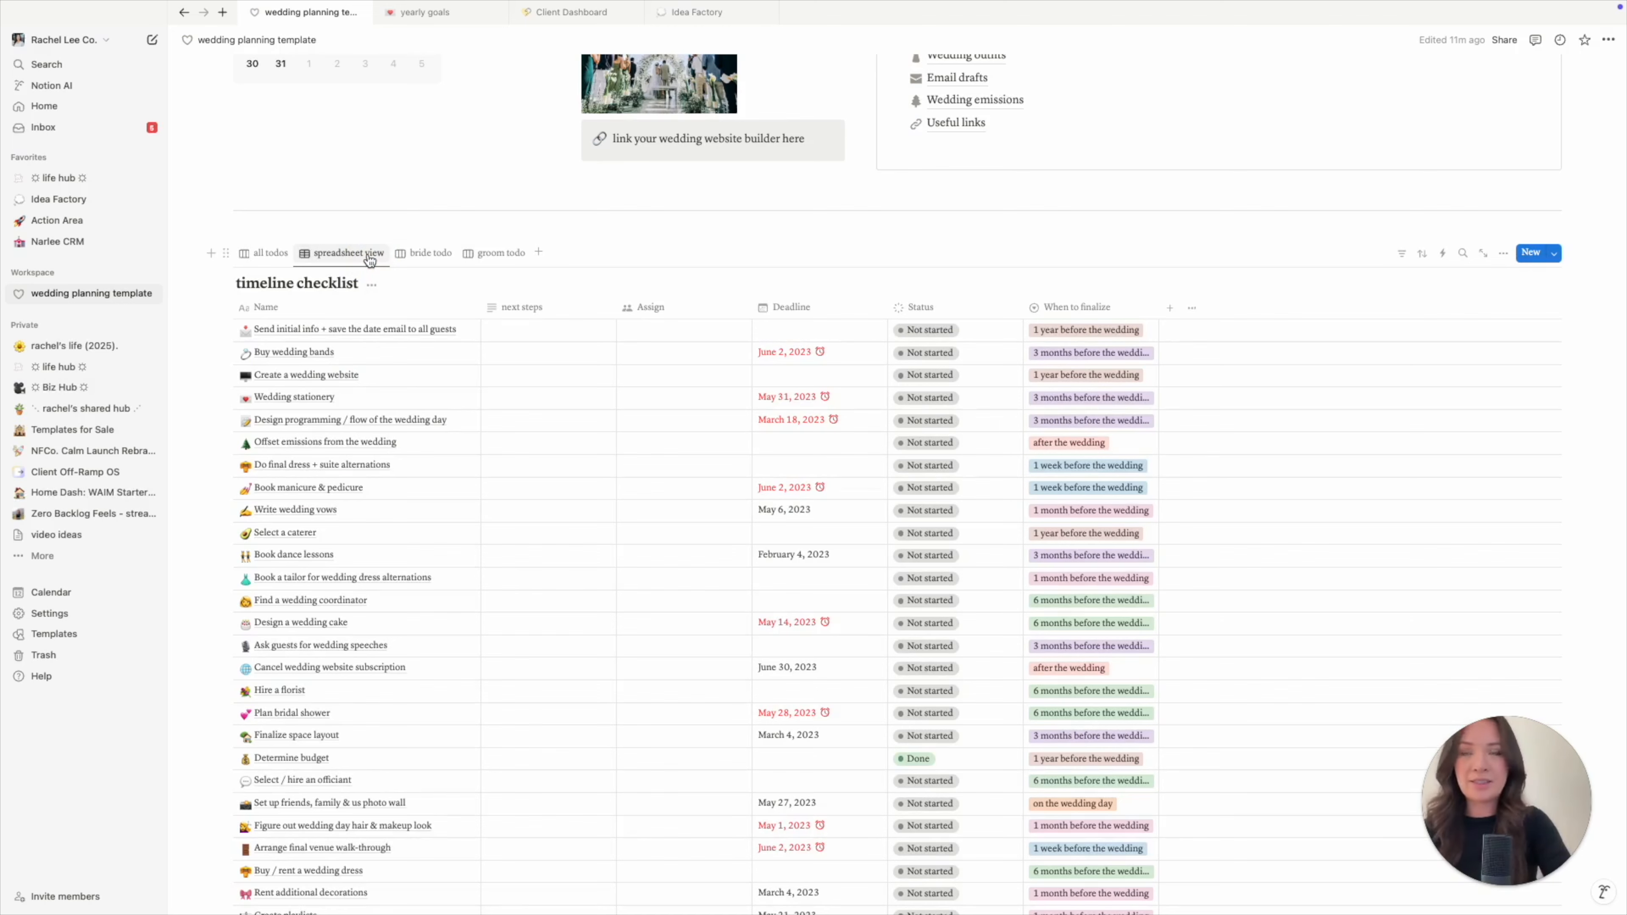
# - Switch the timeline checklist to the bride todo board view
pyautogui.click(424, 254)
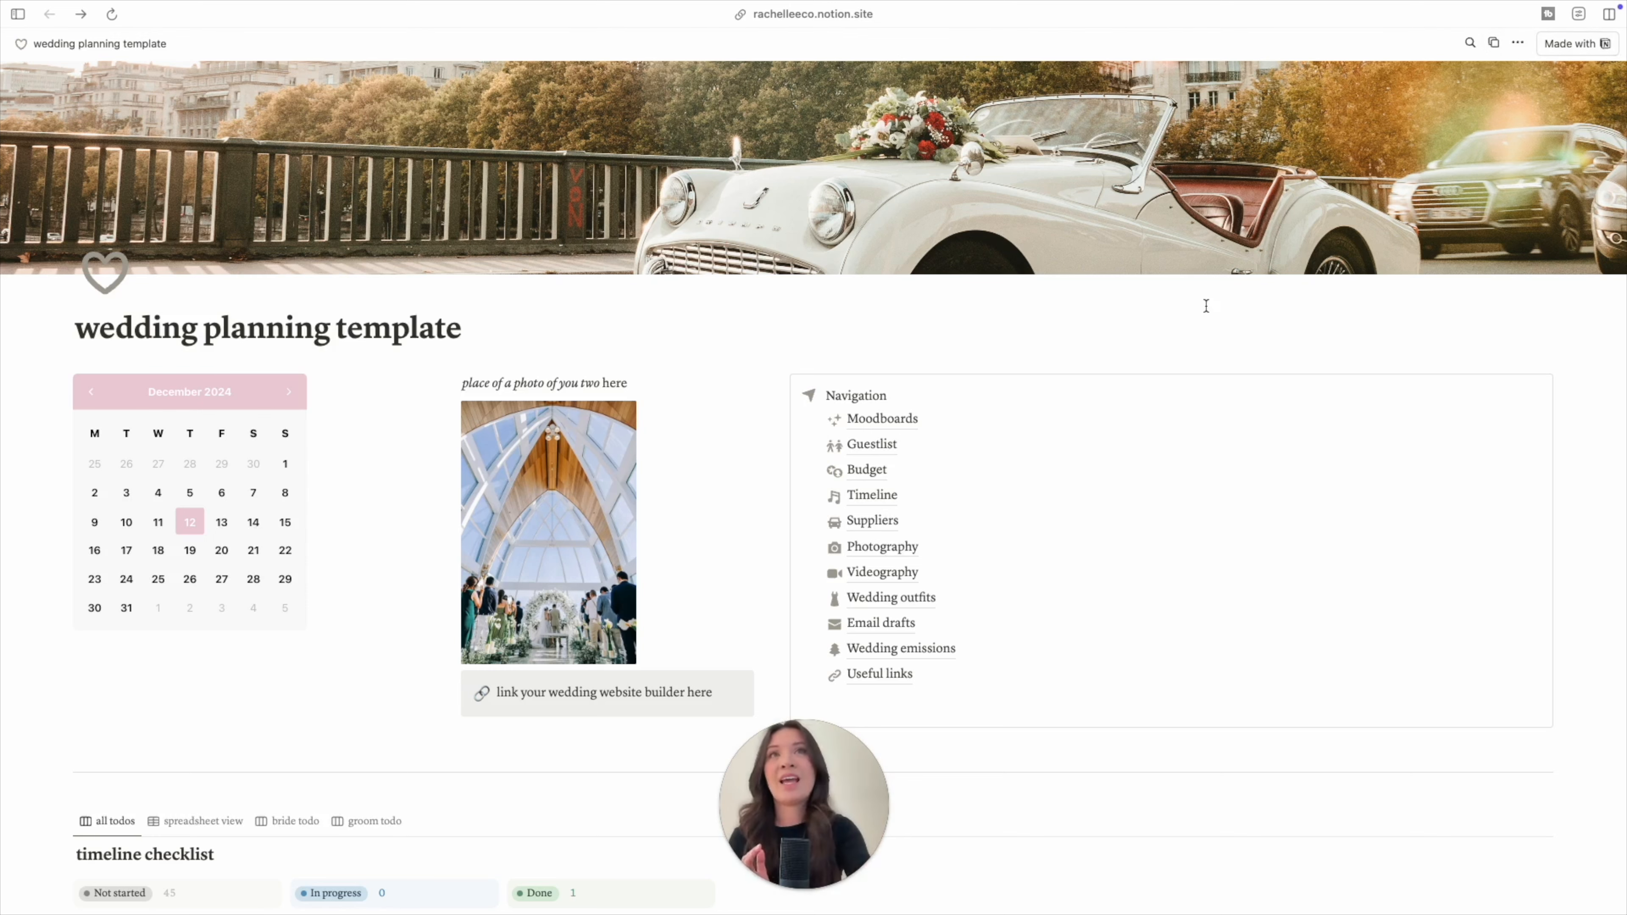
# - Switch from the published wedding planning site back to the Notion app
pyautogui.hotkey('ctrl', 'Right')
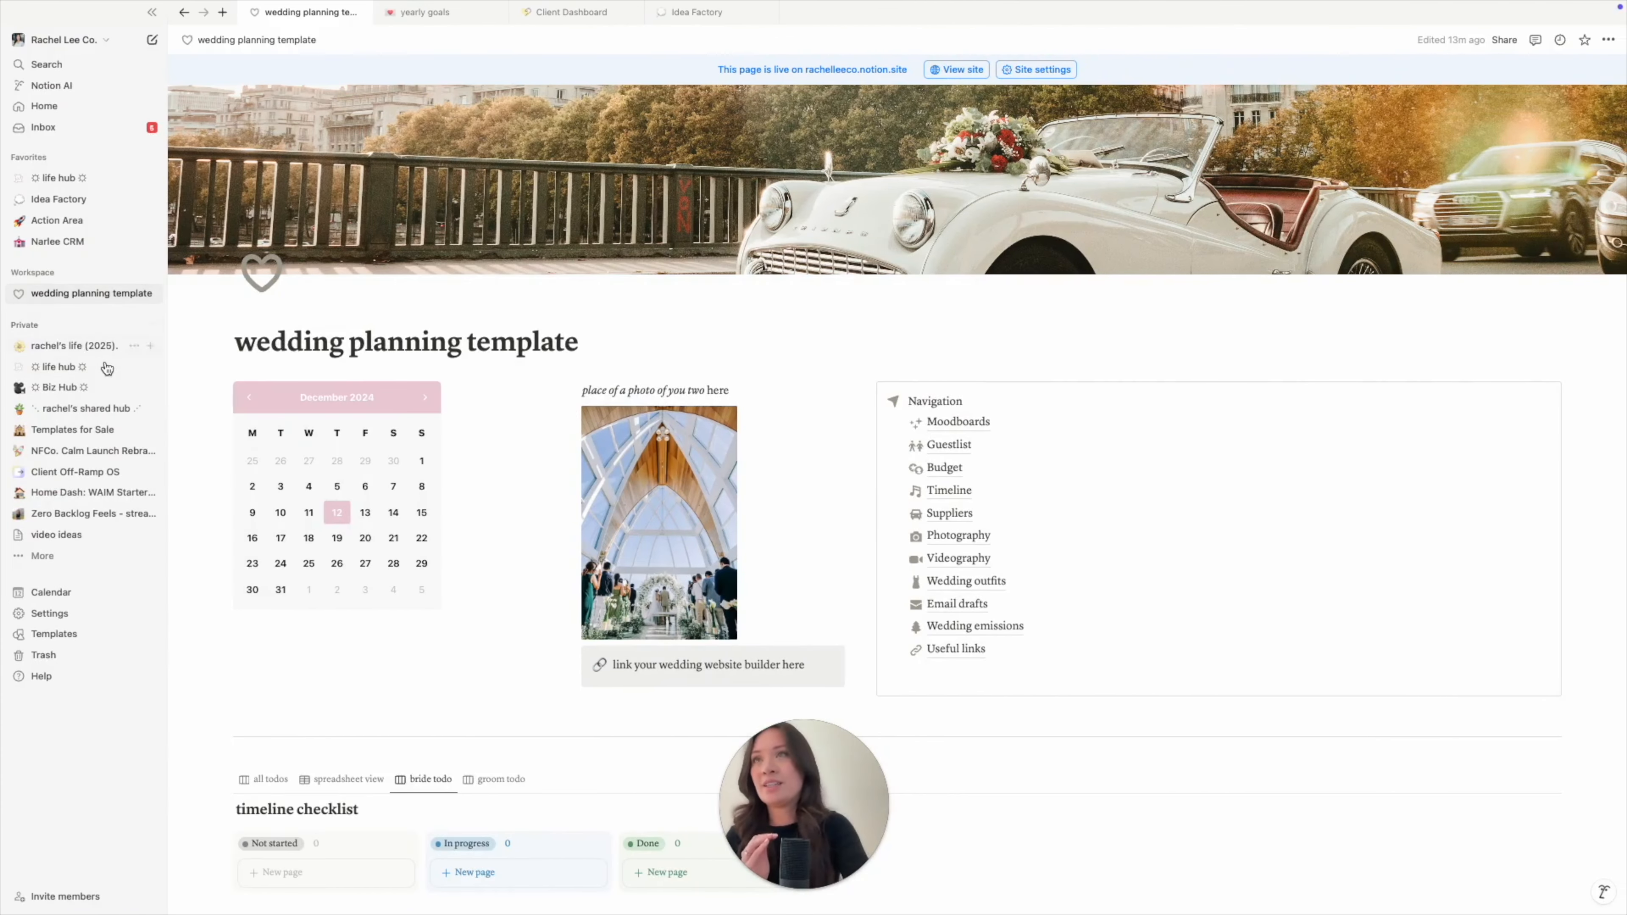